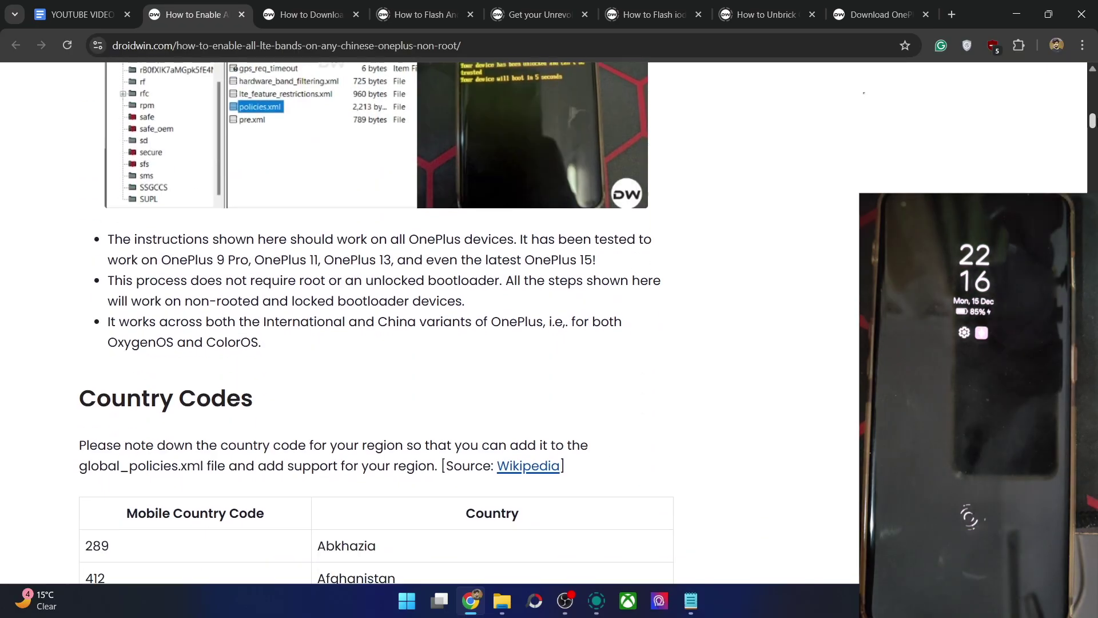
- Review the guide's notes on supported OnePlus models, root and bootloader requirements, and OxygenOS and ColorOS compatibility
scroll(1094, 121, "up", 2)
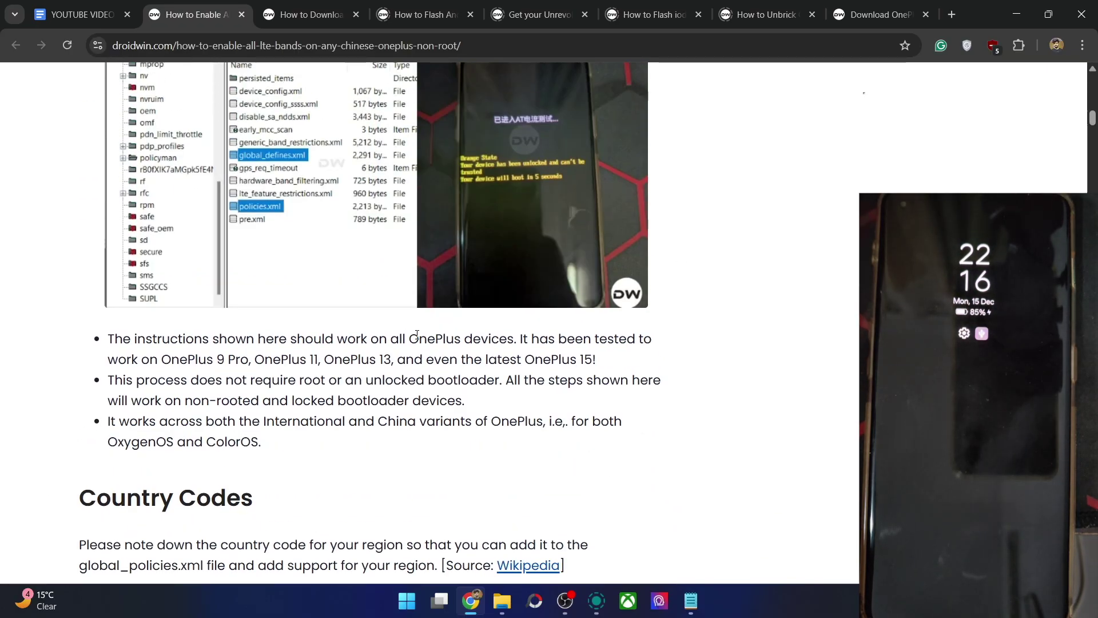
double_click(416, 335)
left_click(275, 353)
left_click_drag(517, 354, 632, 358)
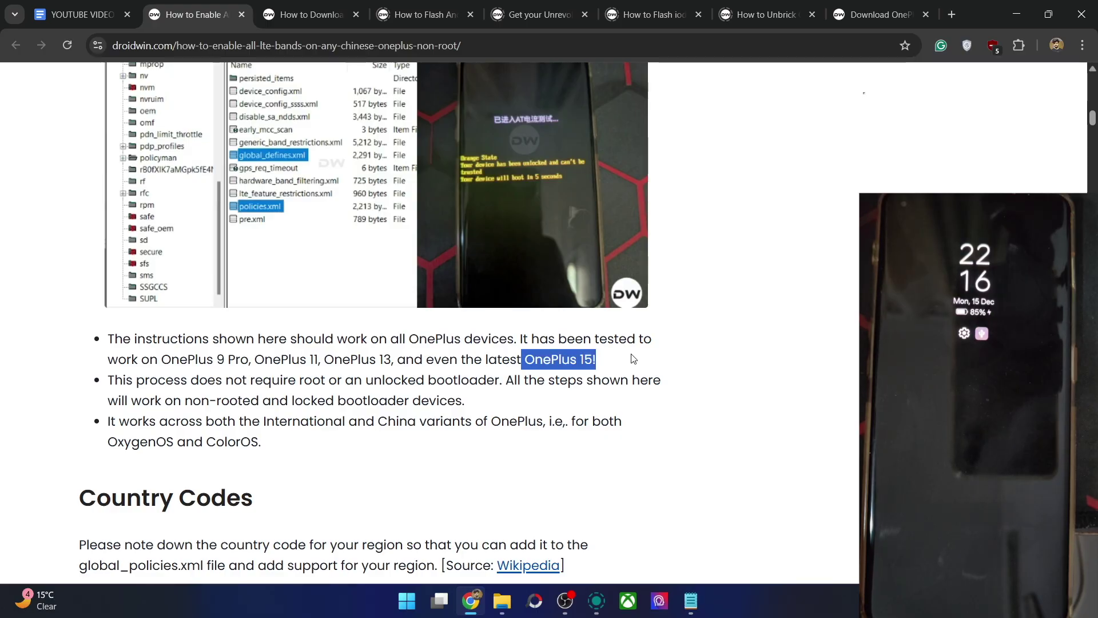
left_click(632, 358)
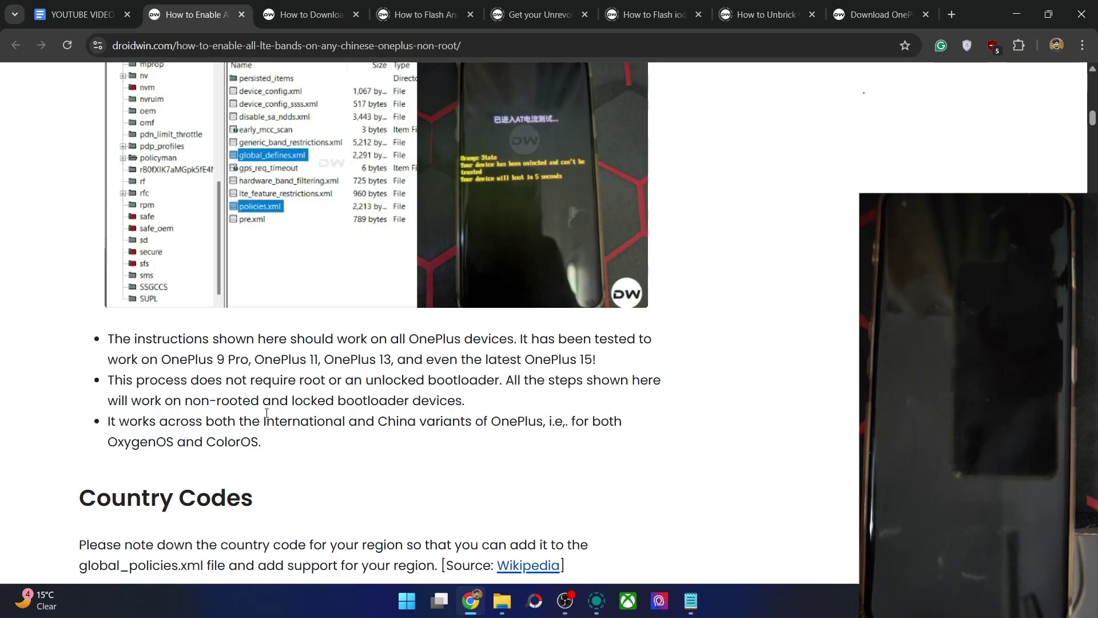
left_click_drag(185, 397, 372, 396)
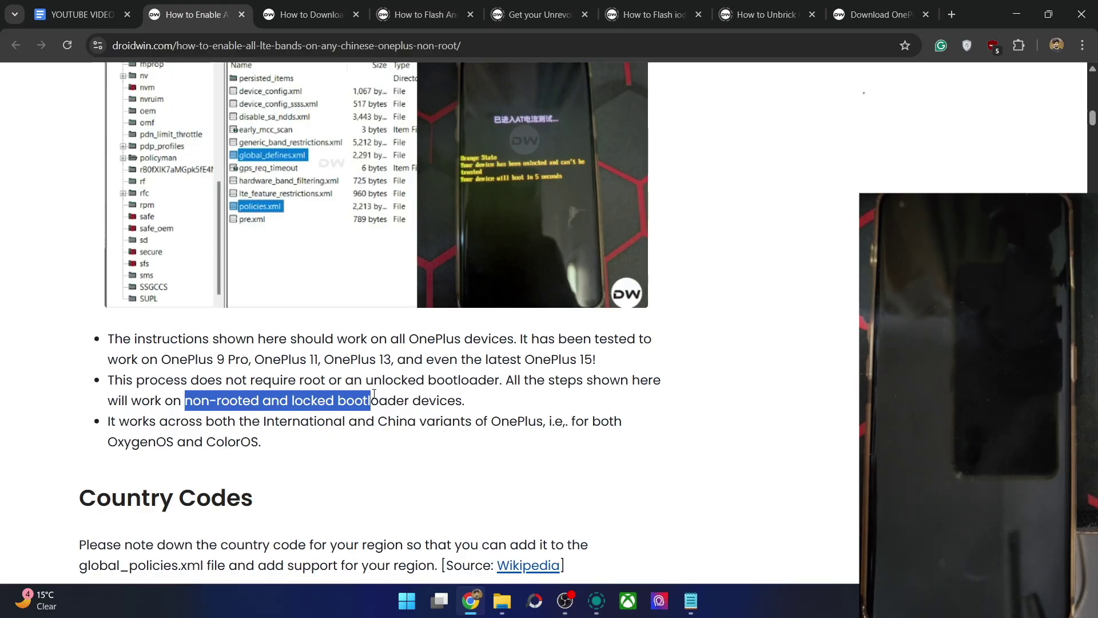
left_click_drag(389, 424, 530, 421)
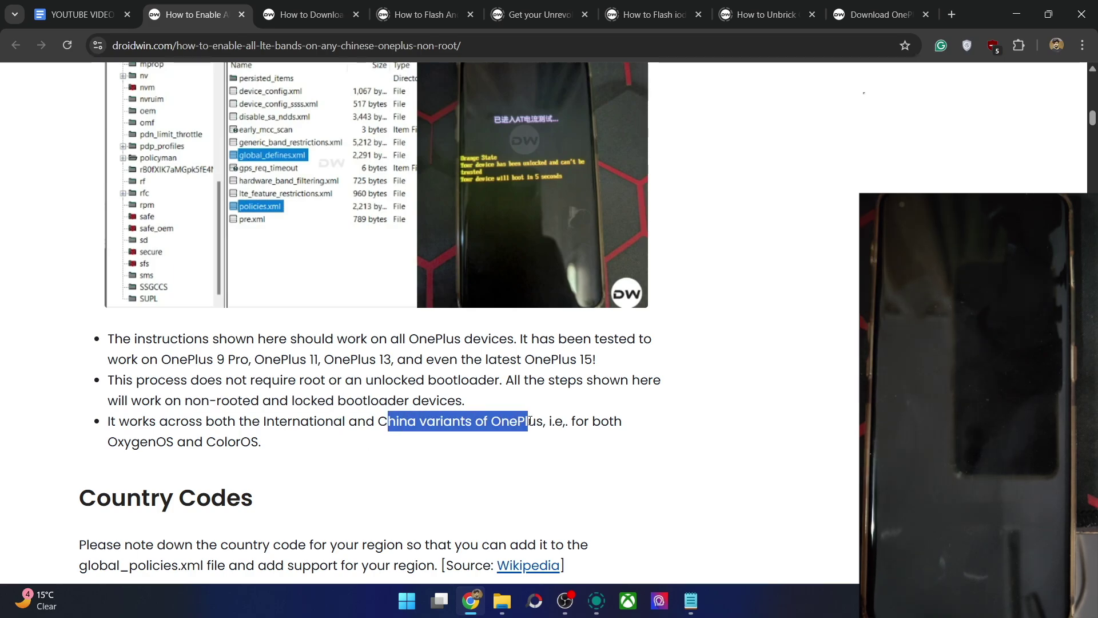
triple_click(219, 443)
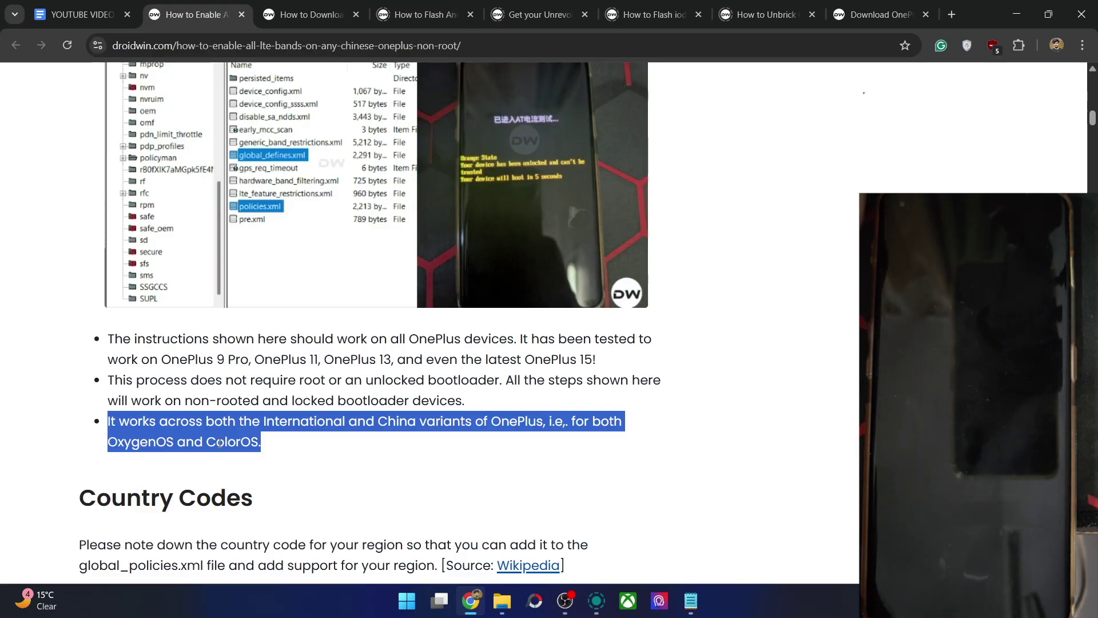
left_click(262, 377)
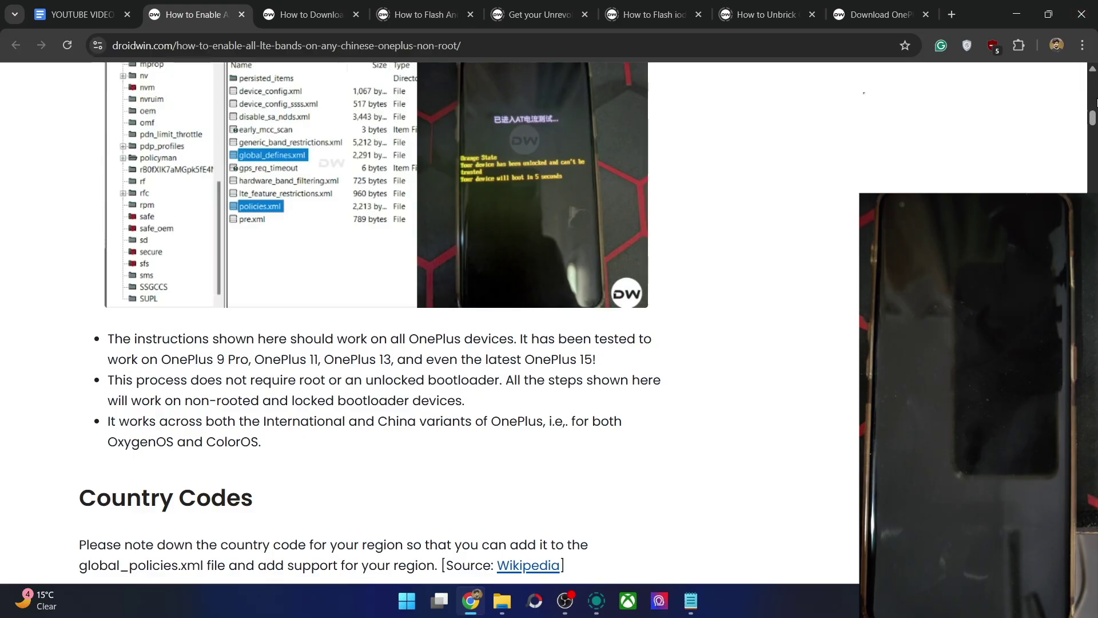
- Look up South Africa's mobile country code in the guide's Country Codes table
left_click_drag(1092, 117, 1011, 141)
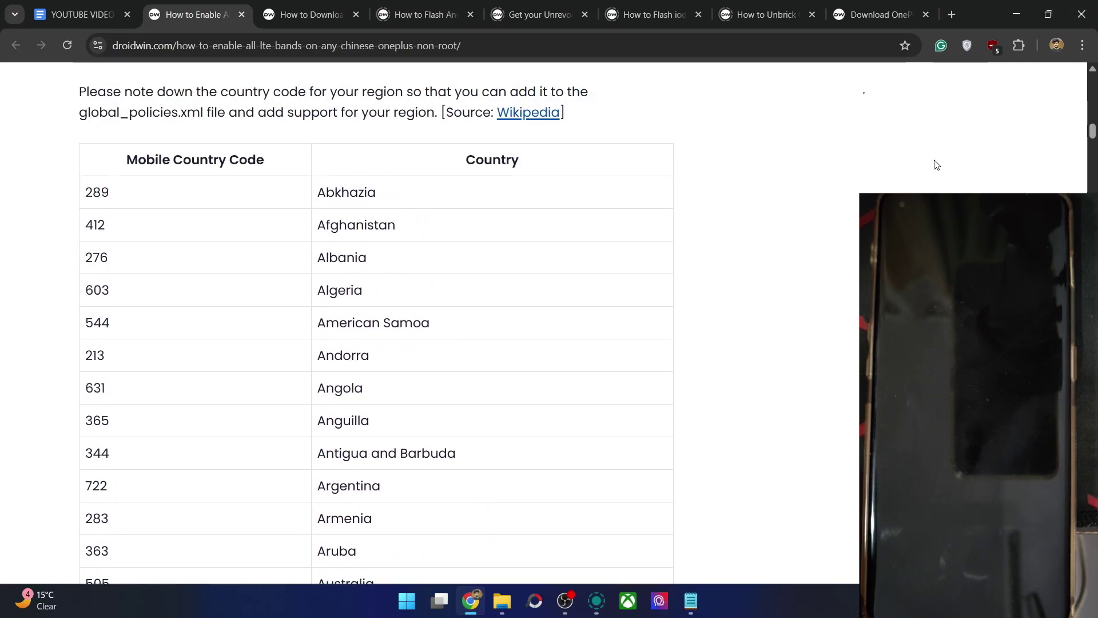
double_click(211, 196)
left_click(647, 235)
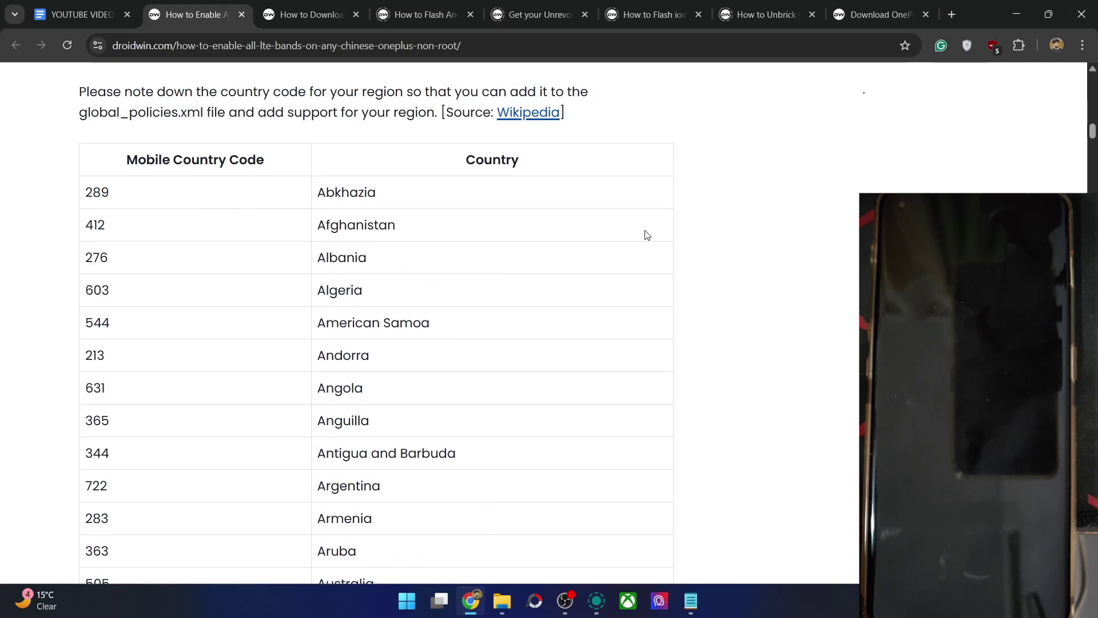
left_click_drag(1092, 133, 1093, 349)
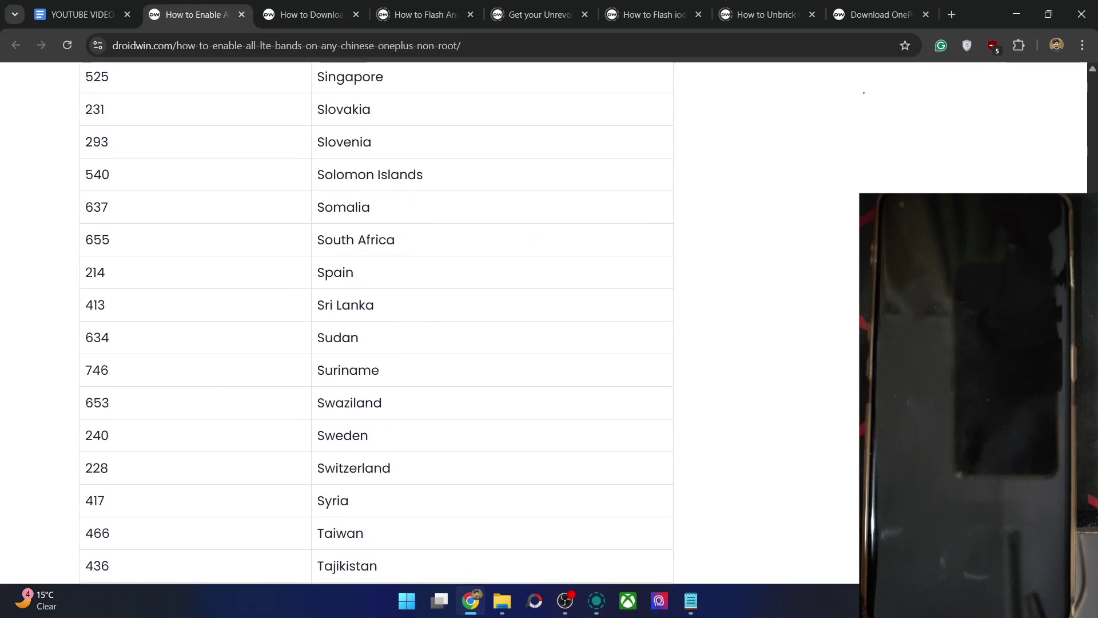
double_click(106, 239)
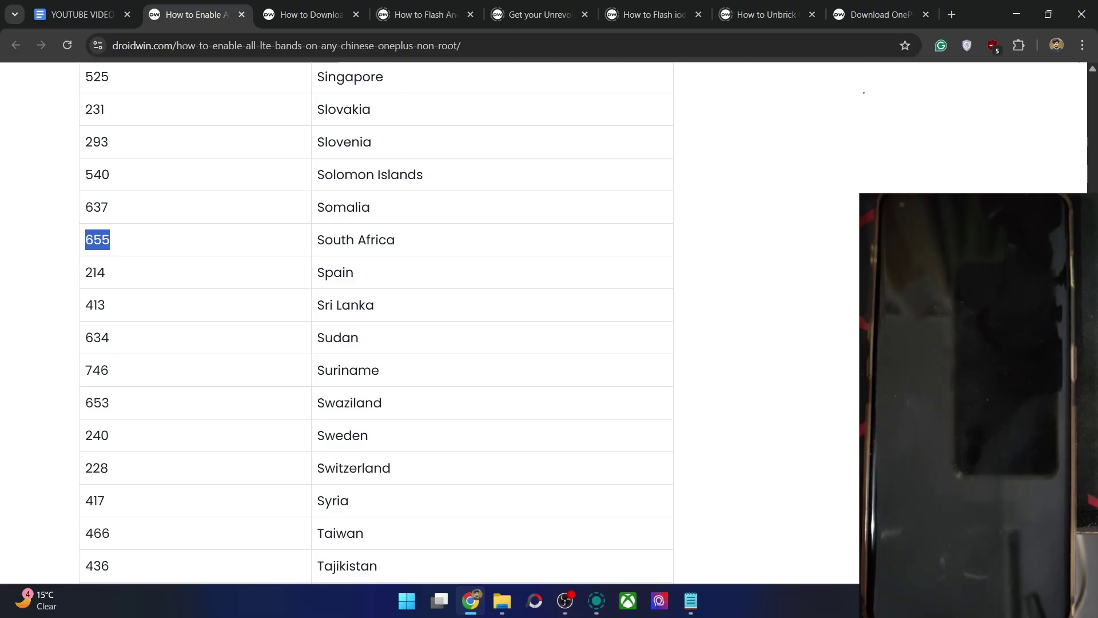
- Go to the guide's Step 1 on booting to Qualcomm Diag Mode, and bring up the platform-tools folder in File Explorer
scroll(377, 323, "down", 20)
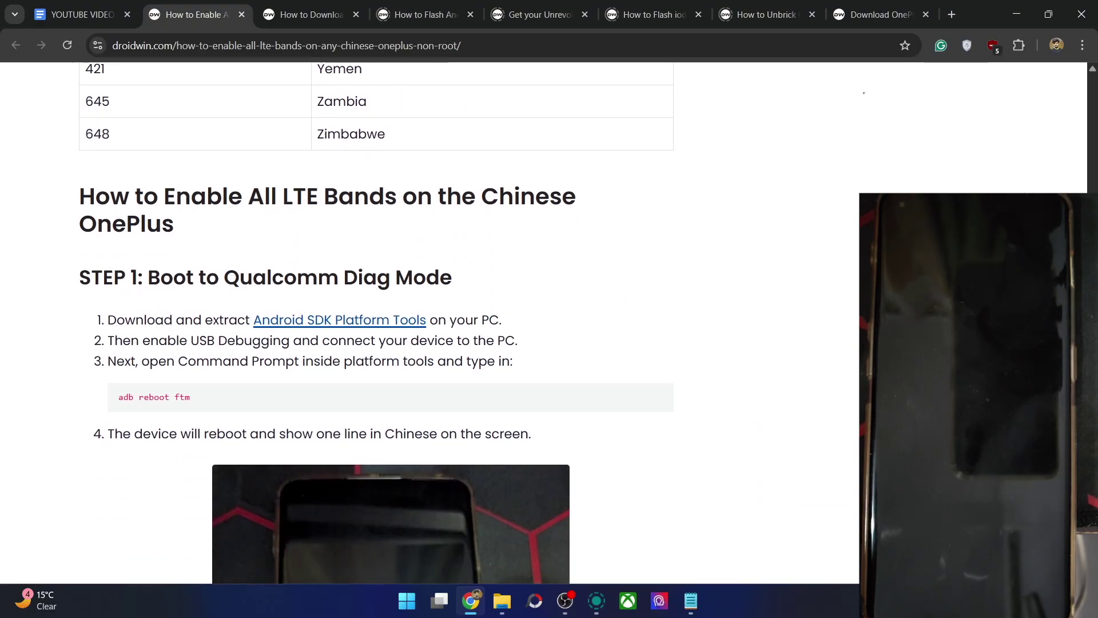
triple_click(344, 272)
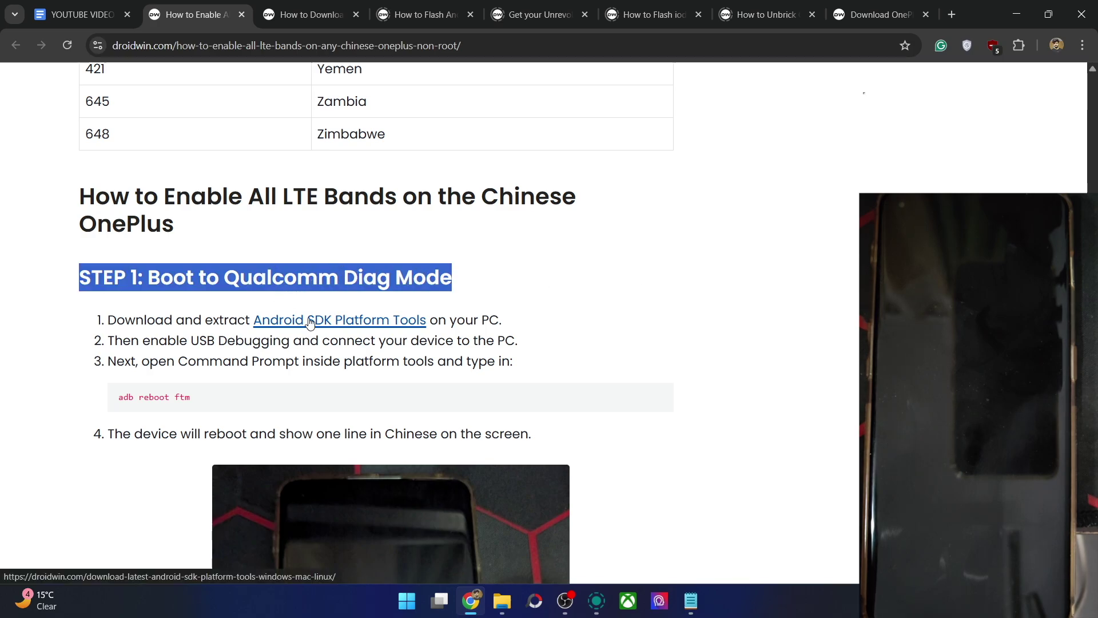
mouse_move(502, 601)
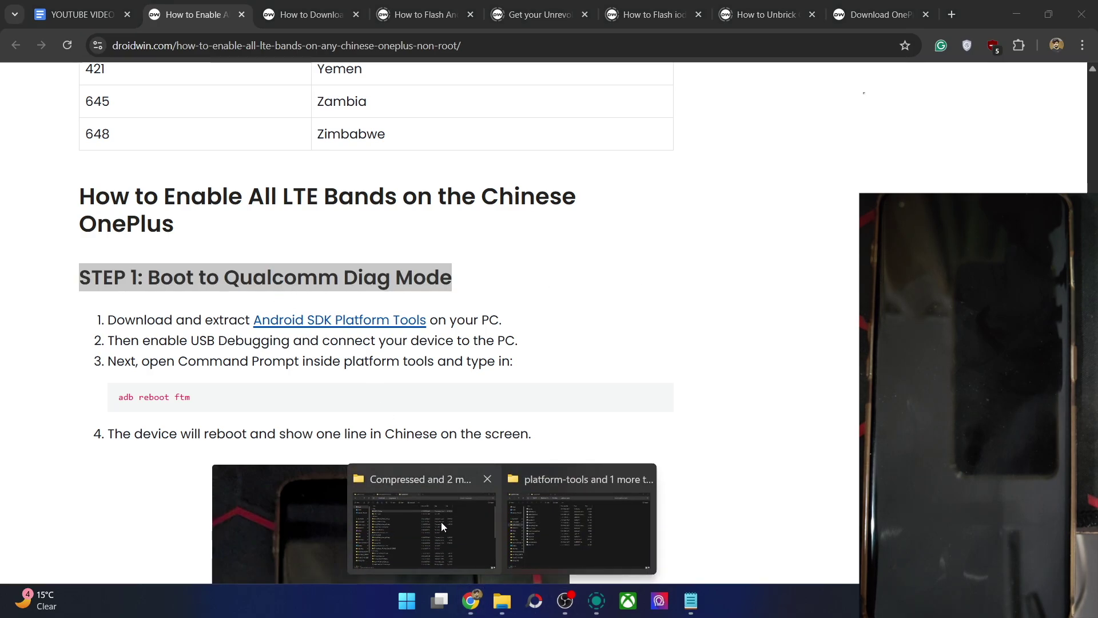
left_click(488, 479)
left_click(519, 531)
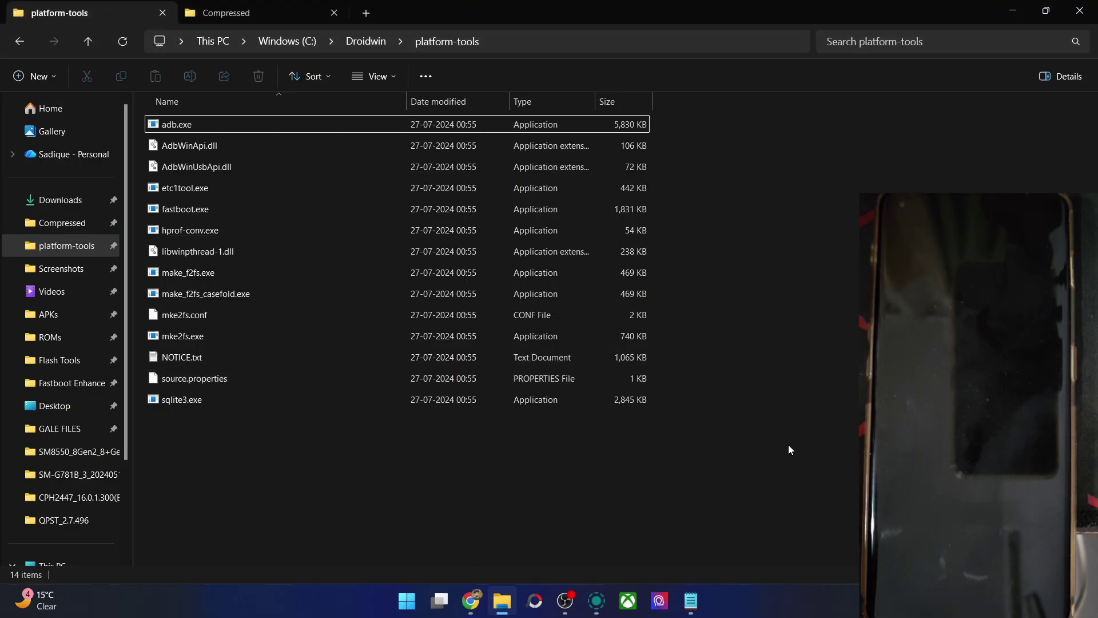
left_click_drag(794, 454, 342, 40)
left_click(332, 502)
- Recheck the guide's Step 1 and open a Command Prompt inside the platform-tools folder
left_click(471, 601)
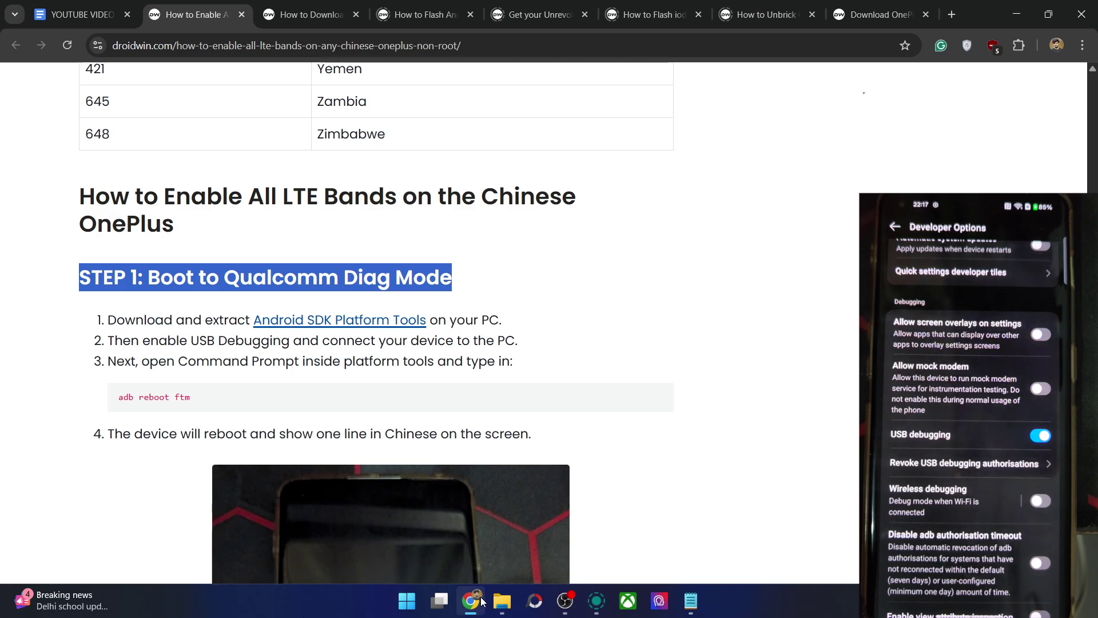
left_click(501, 600)
left_click(517, 47)
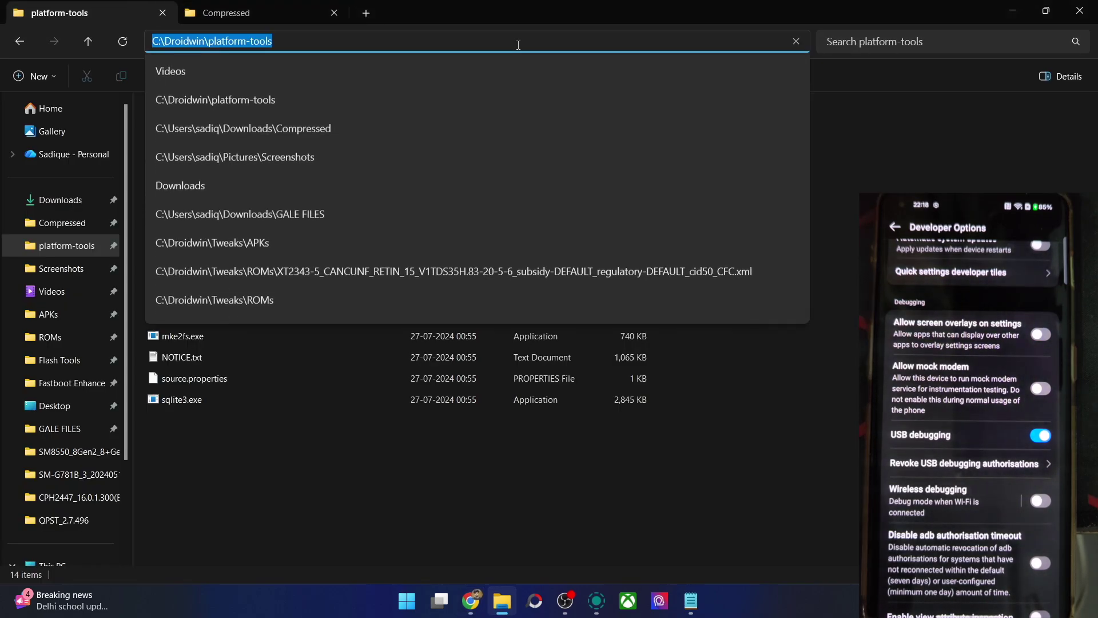
type("cmd")
key("Return")
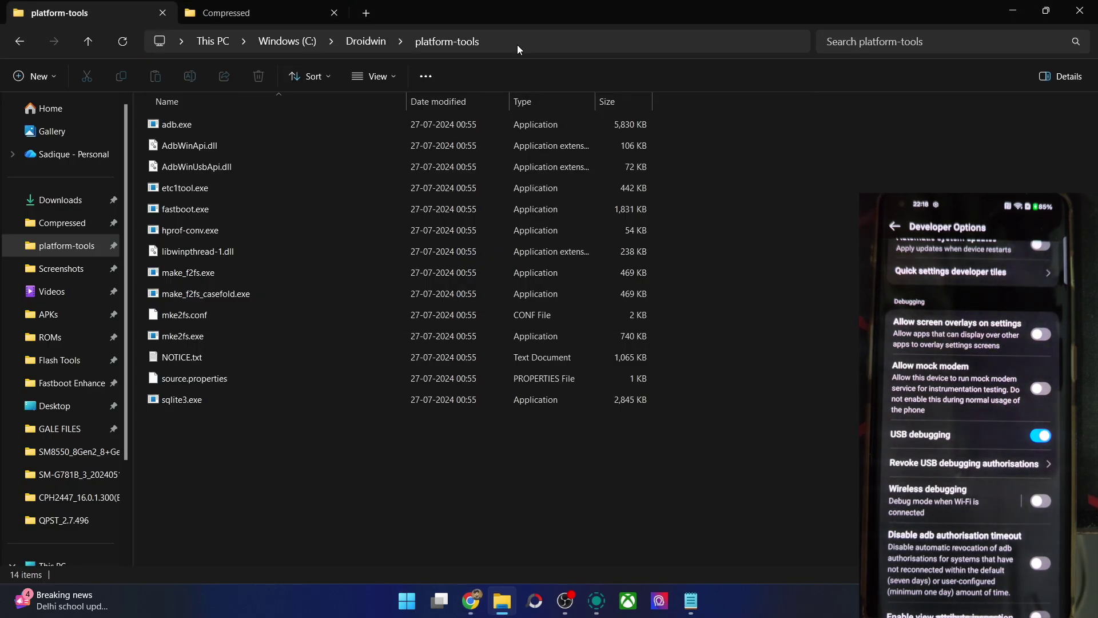
- Check the phone's ADB connection status by running adb devices twice
type("adb")
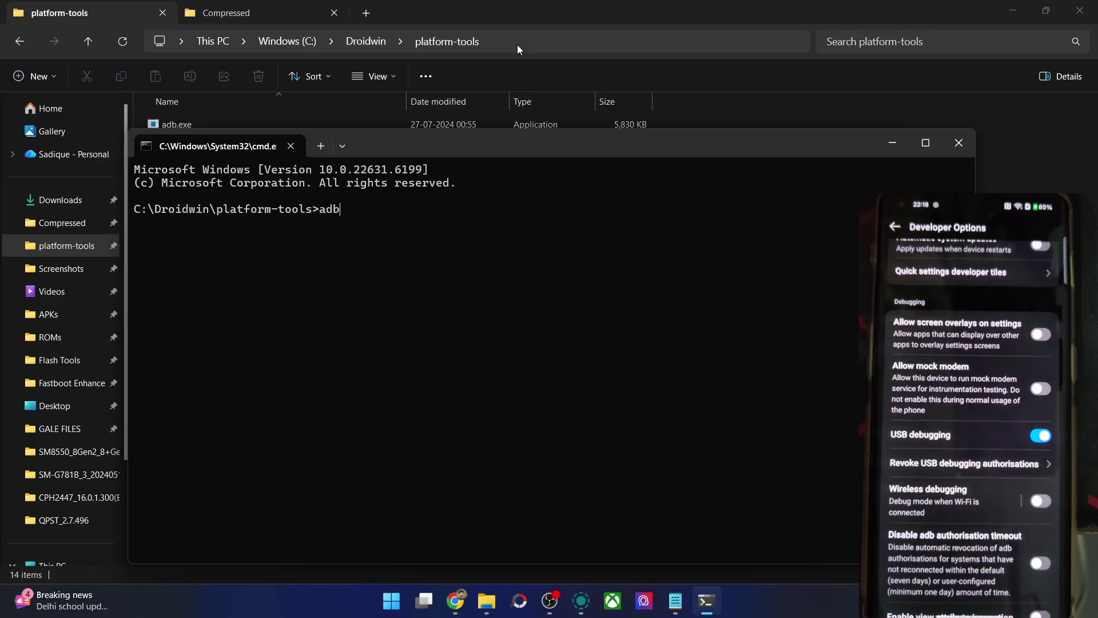
type(" devices")
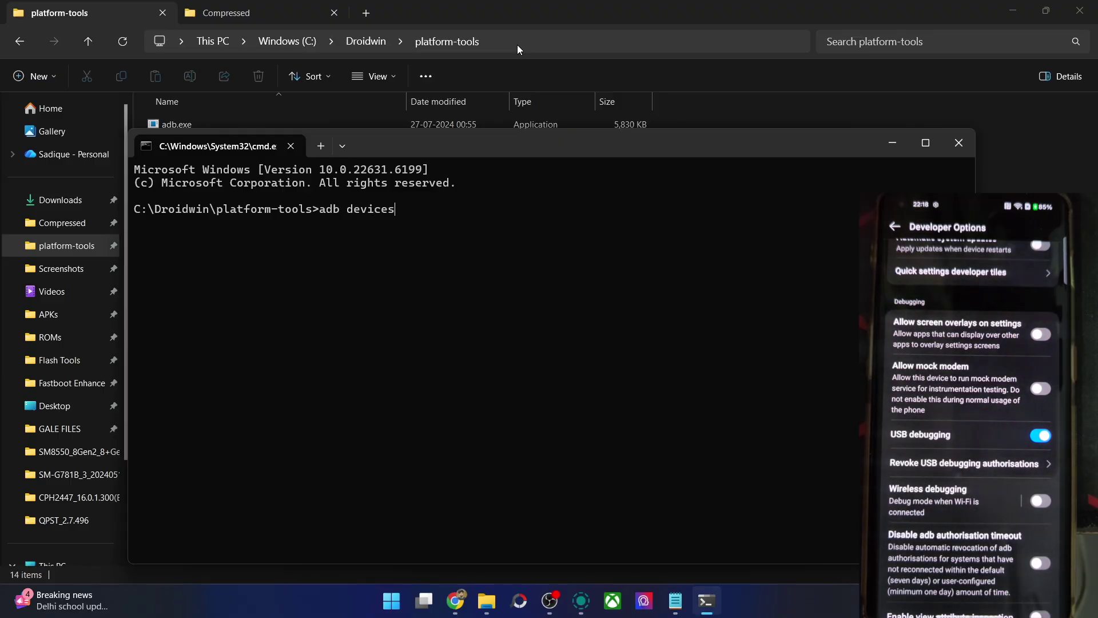
key("Return")
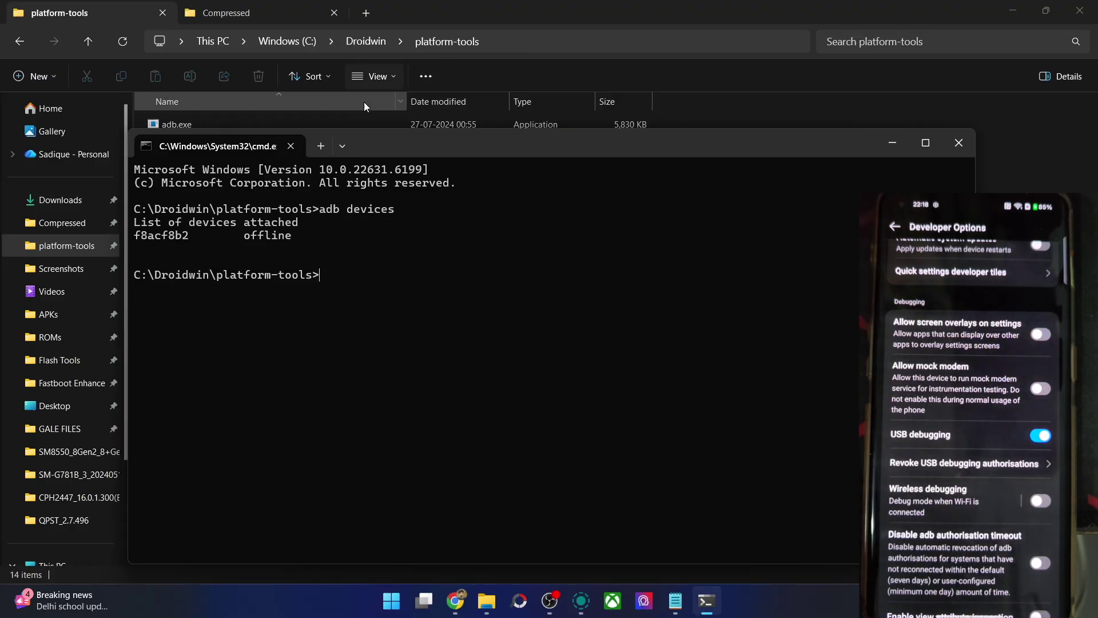
double_click(267, 240)
left_click(373, 290)
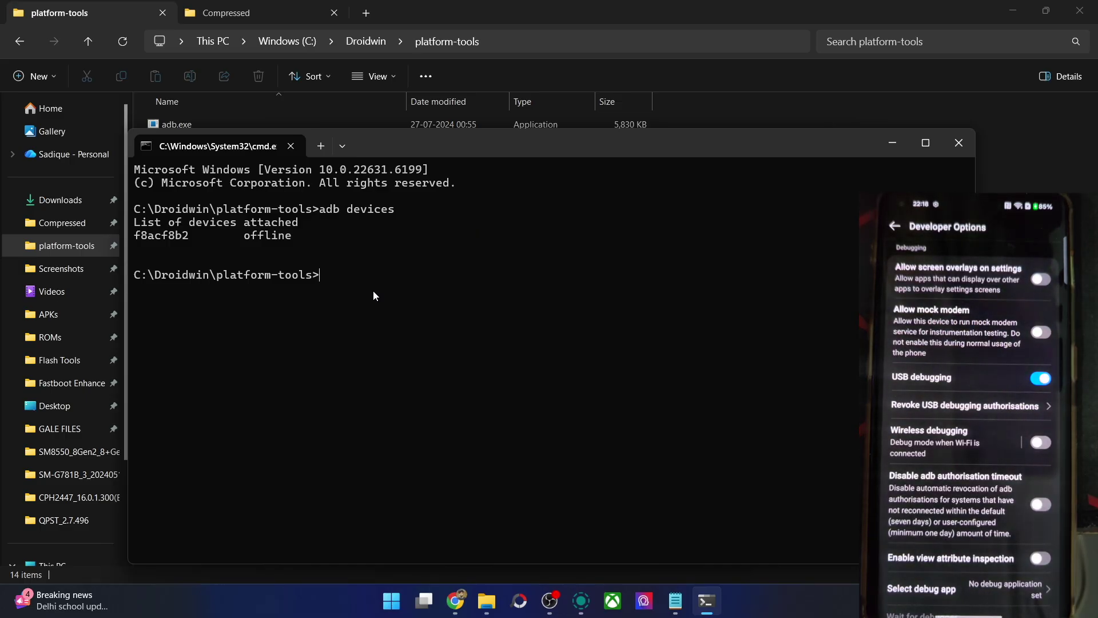
key("Up")
key("Return")
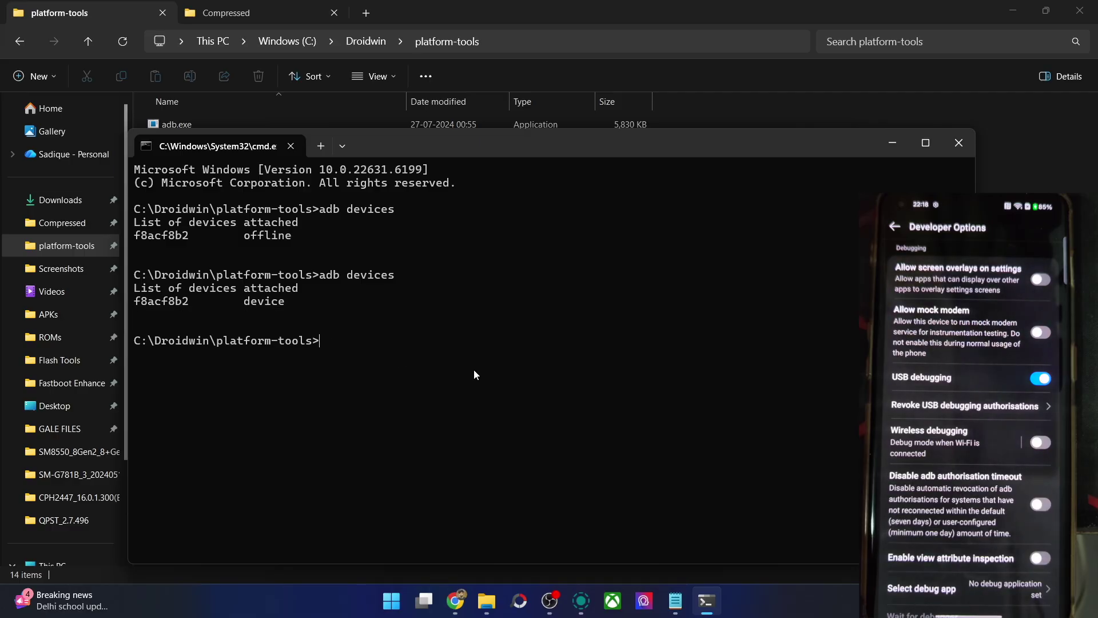
- Copy the adb reboot ftm command from the guide in Chrome and run it in Command Prompt
left_click_drag(379, 146, 355, 82)
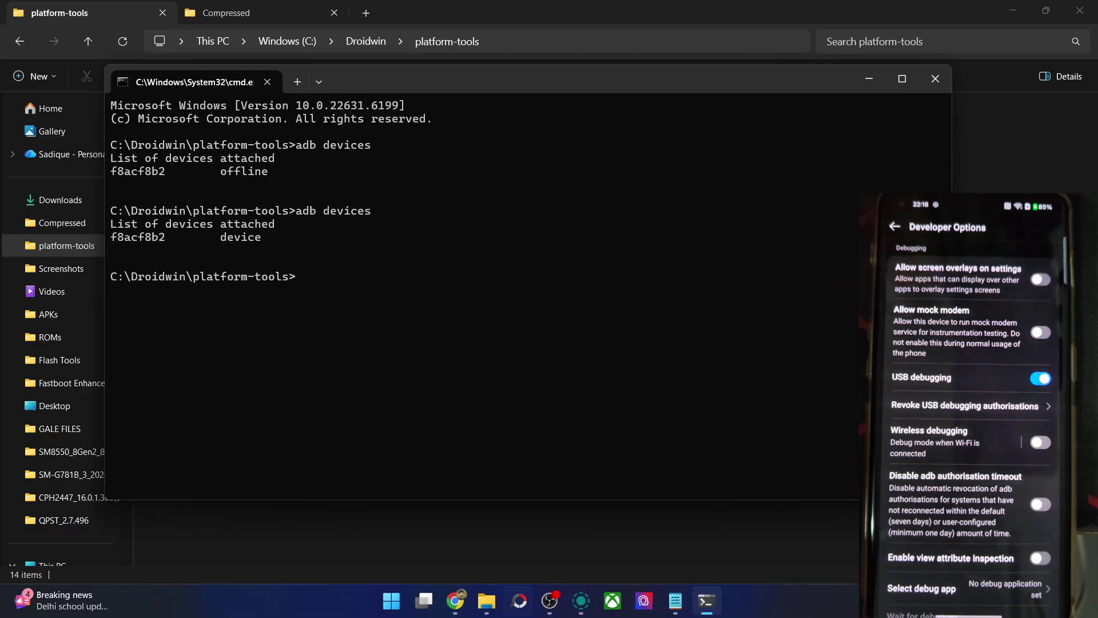
left_click(456, 601)
left_click(432, 413)
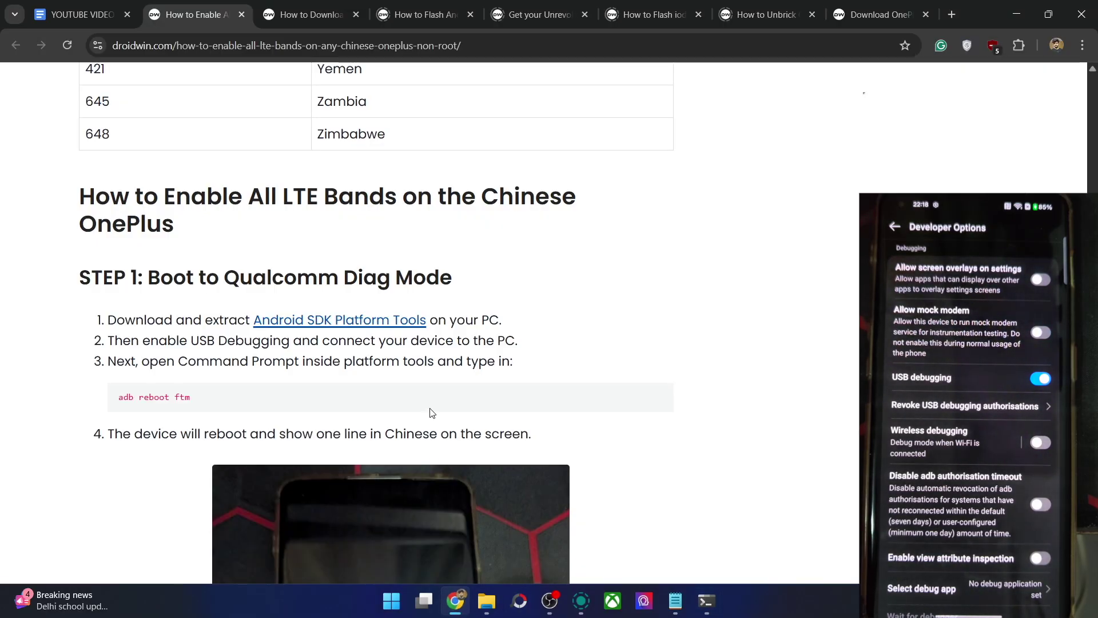
triple_click(164, 398)
key("ctrl+c")
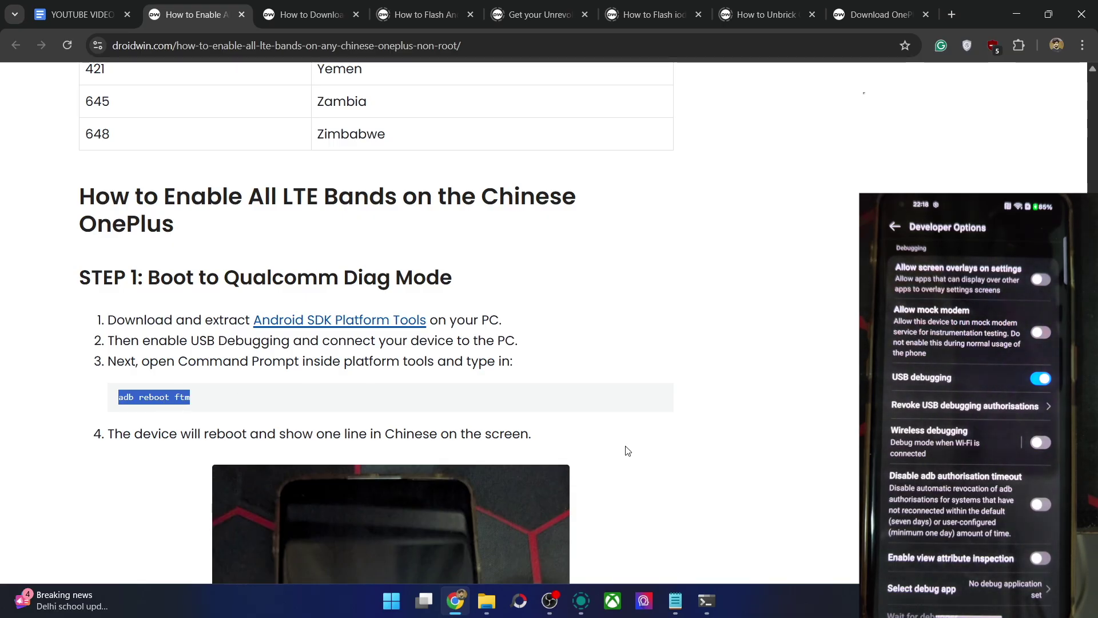
left_click(706, 600)
key("ctrl+v")
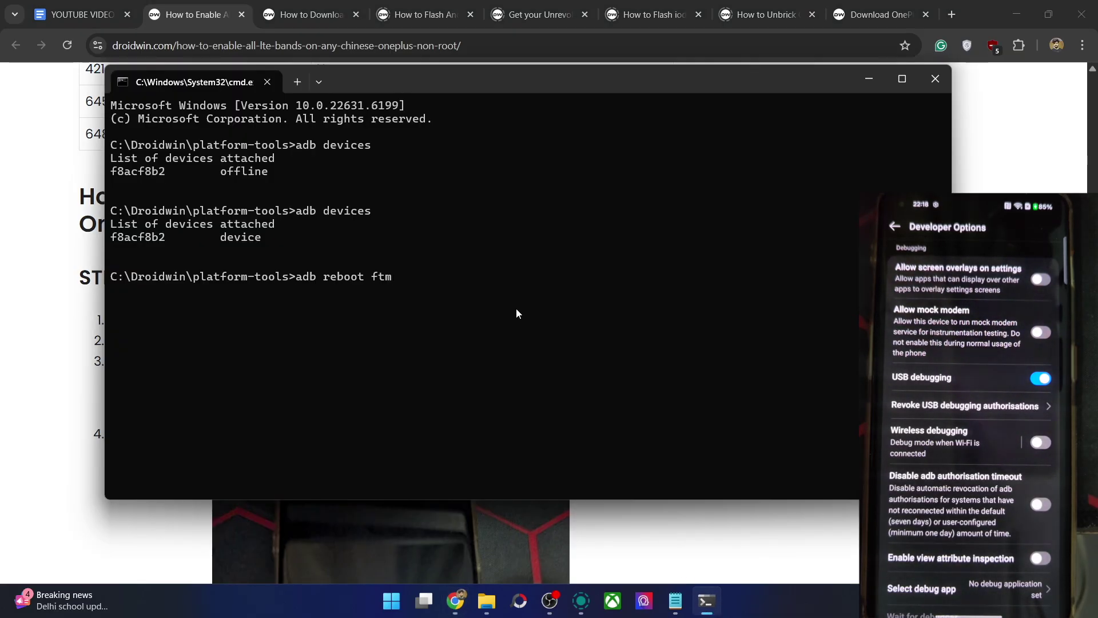
key("Return")
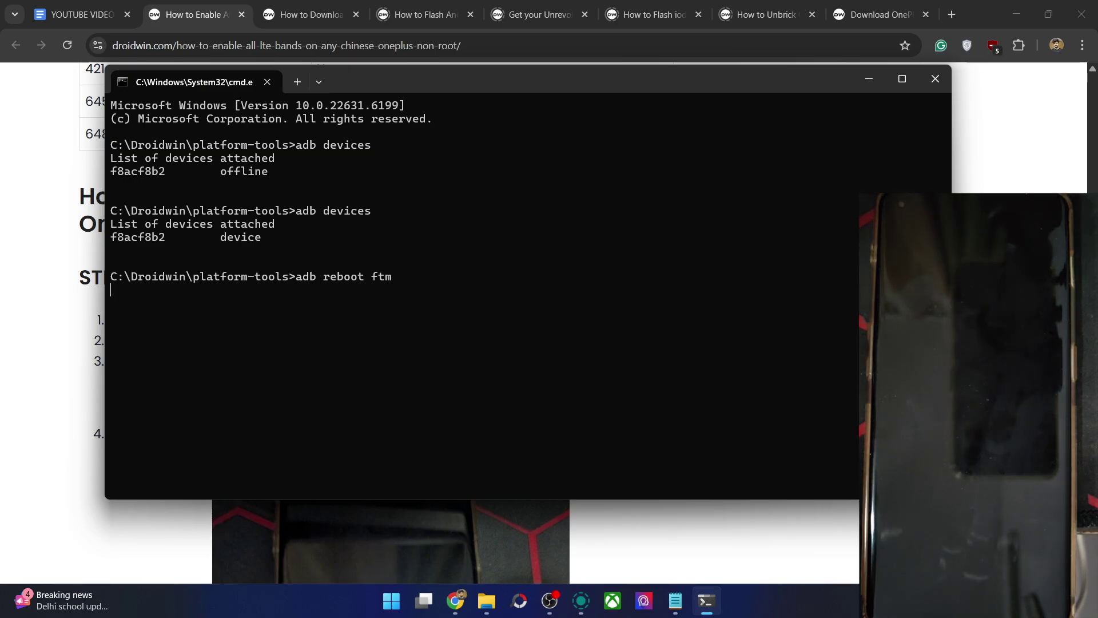
- Consult the guide's Qualcomm DIAG mode commands and run adb shell in Command Prompt, retrying until a shell opens on the phone
key("alt+Tab")
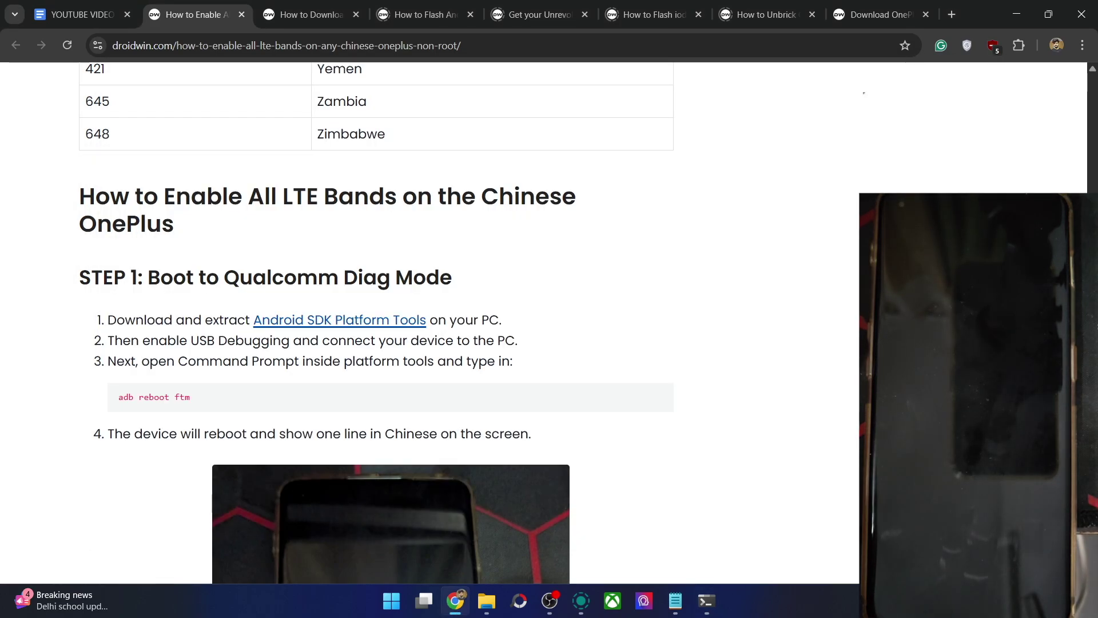
scroll(378, 320, "down", 14)
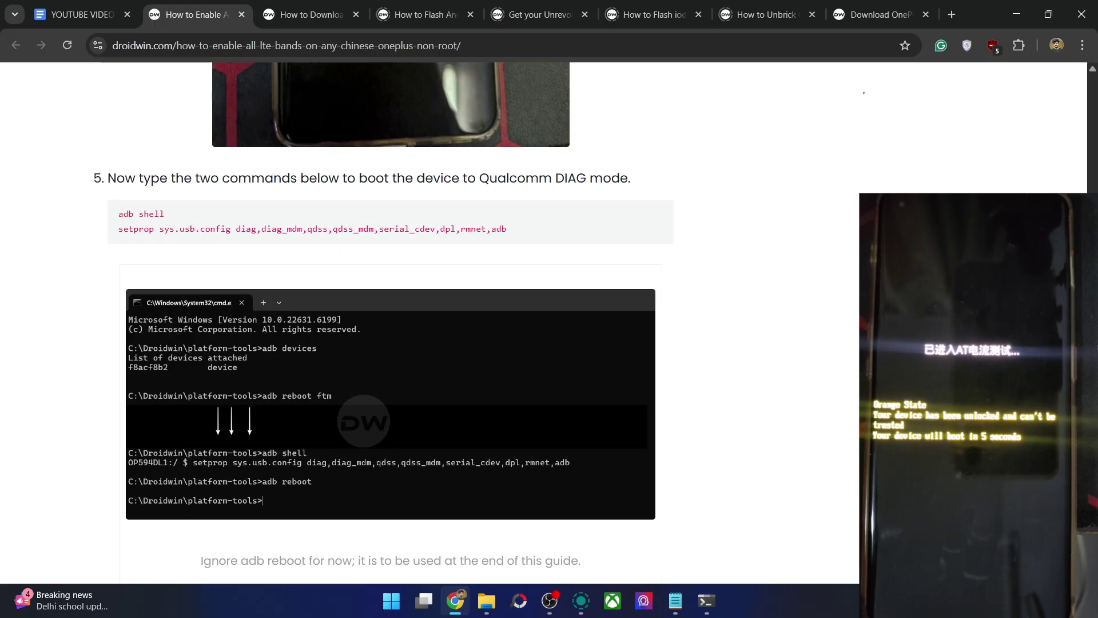
left_click(721, 602)
type("adb s")
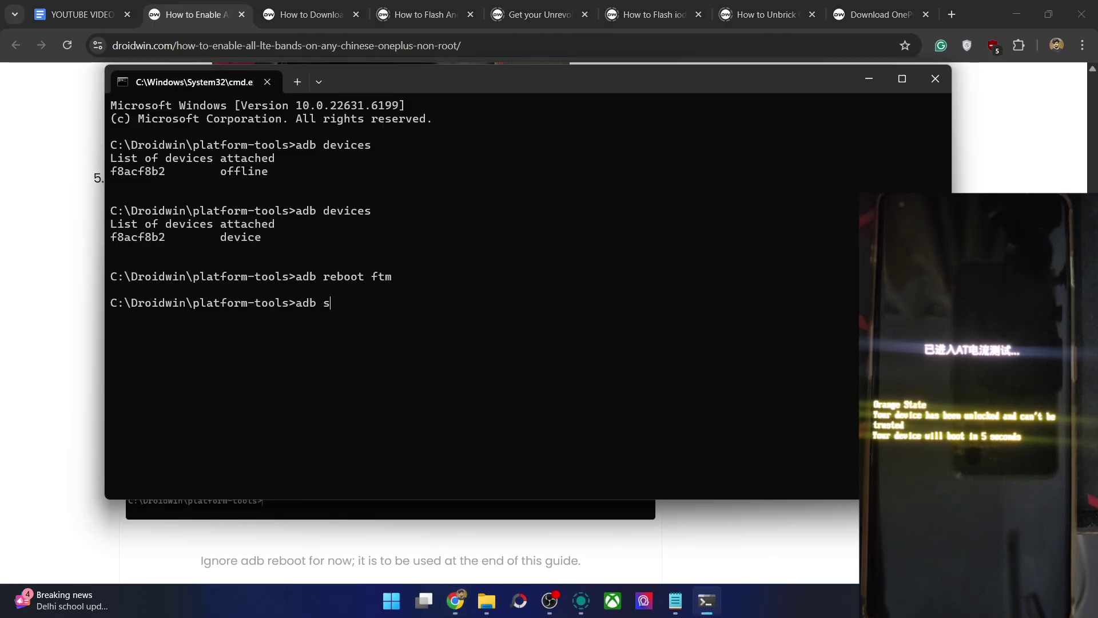
type("hell")
key("Return")
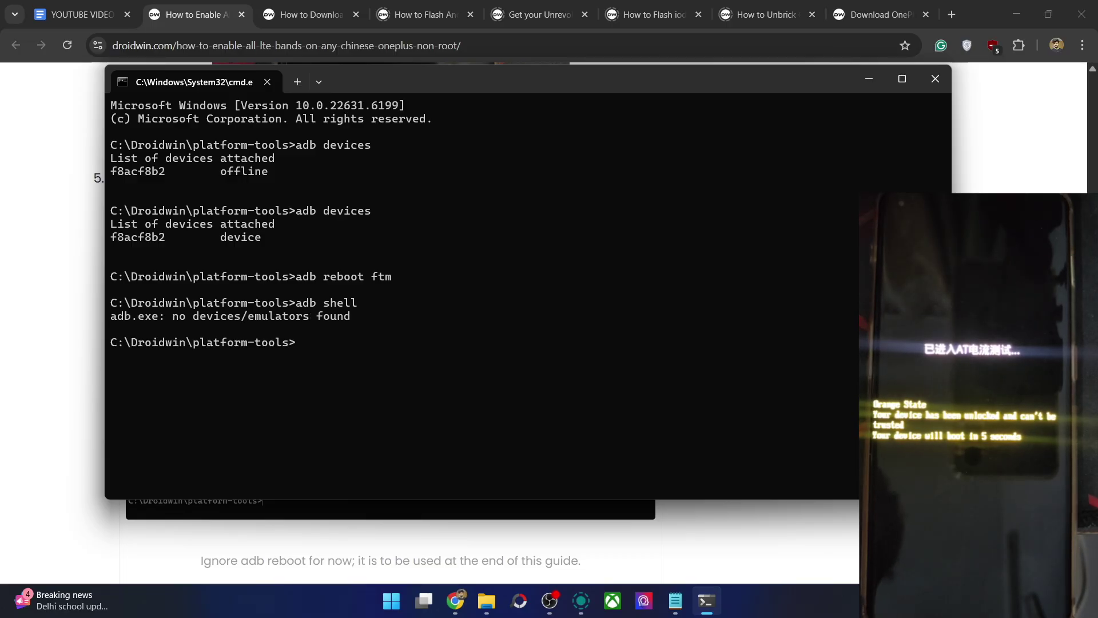
key("Return")
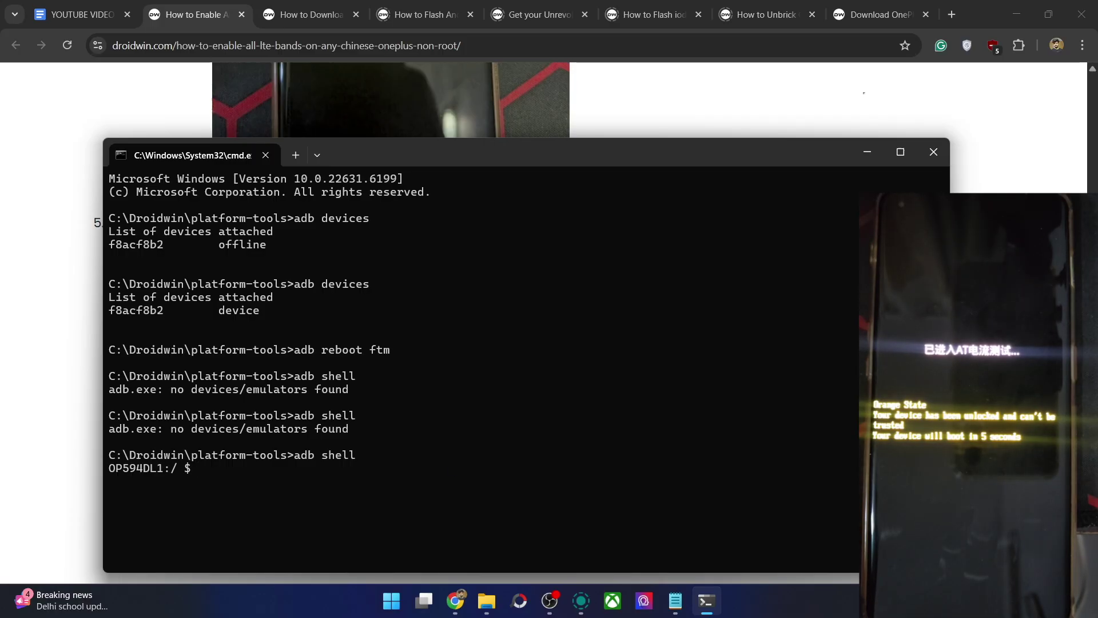
left_click_drag(295, 461, 351, 460)
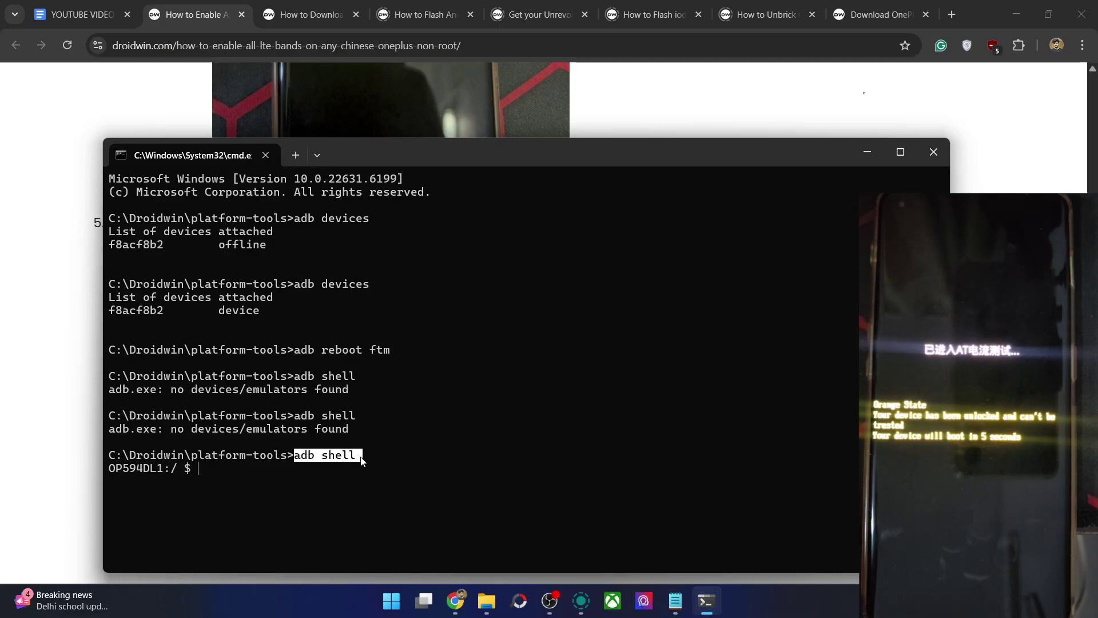
left_click_drag(617, 155, 567, 568)
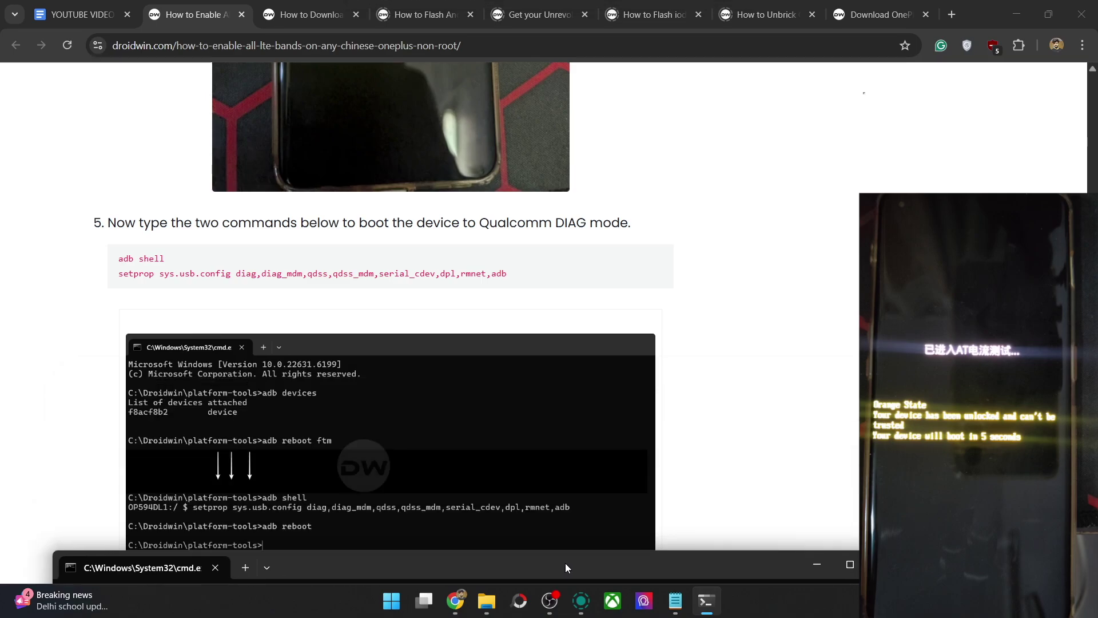
- Copy the setprop sys.usb.config diag,diag_mdm,qdss,qdss_mdm,serial_cdev,dpl,rmnet,adb command from the guide and run it in the Command Prompt's open adb shell
triple_click(321, 274)
right_click(320, 273)
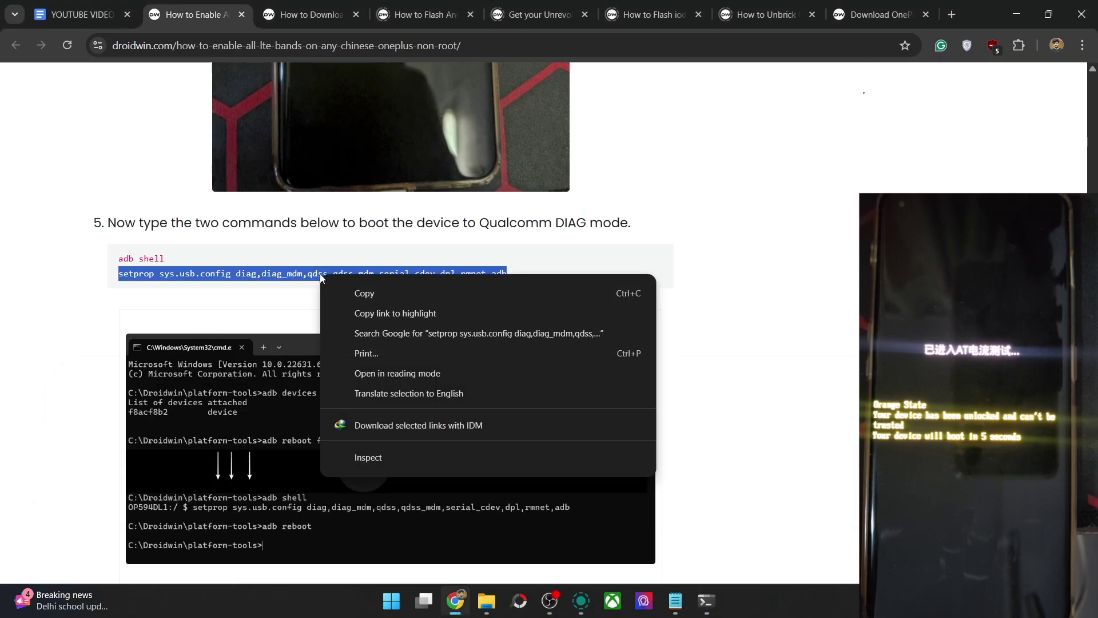
left_click(347, 286)
left_click(439, 263)
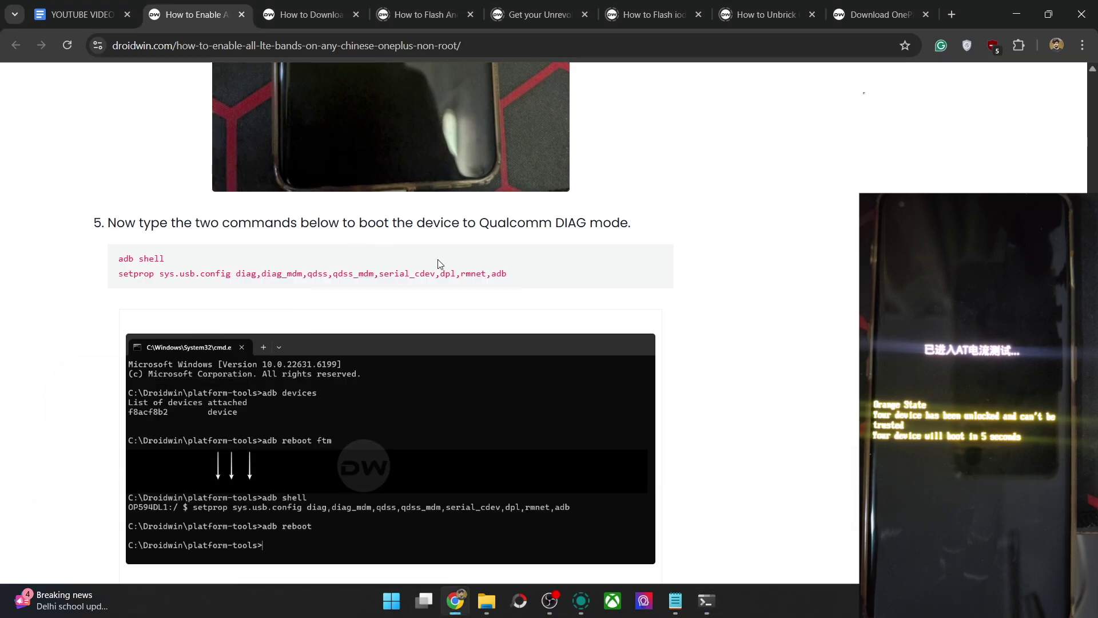
left_click(714, 589)
left_click_drag(540, 567, 562, 132)
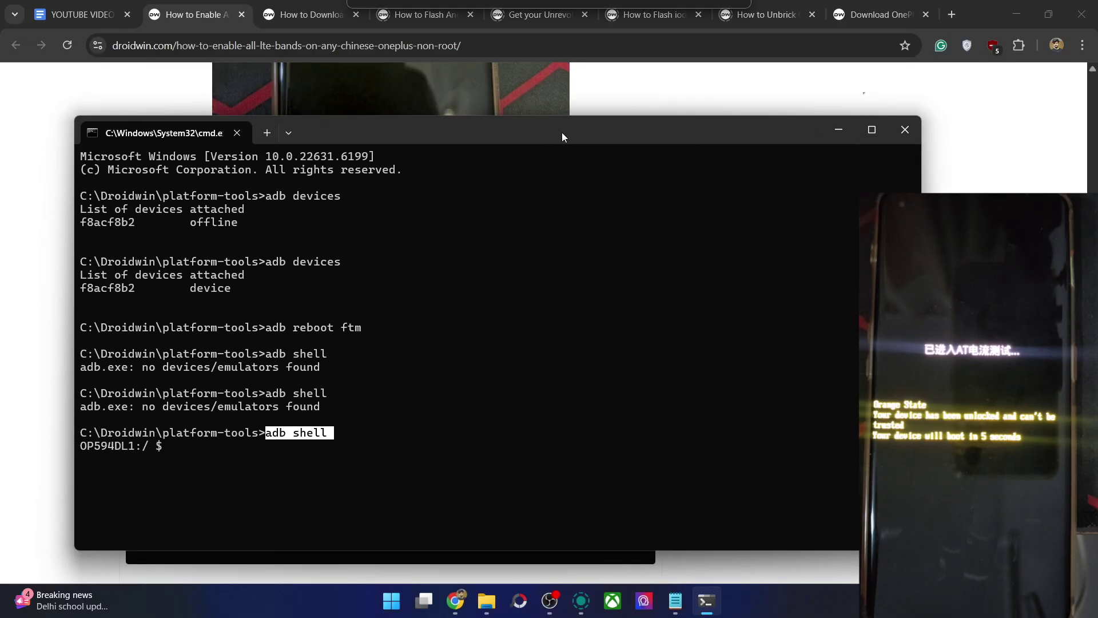
key("ctrl+v")
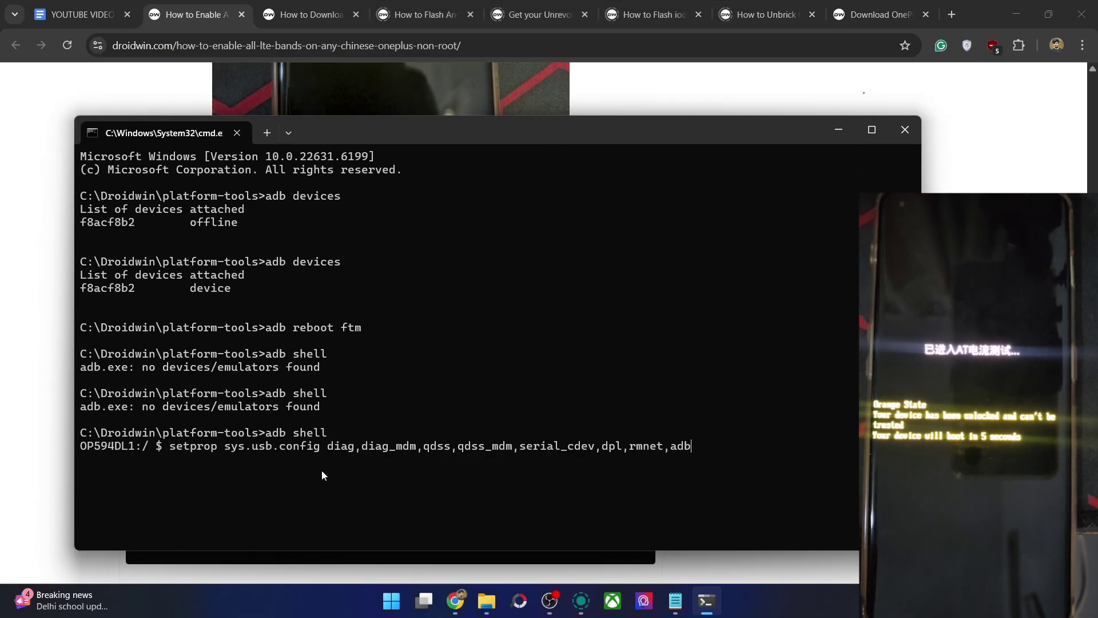
key("Return")
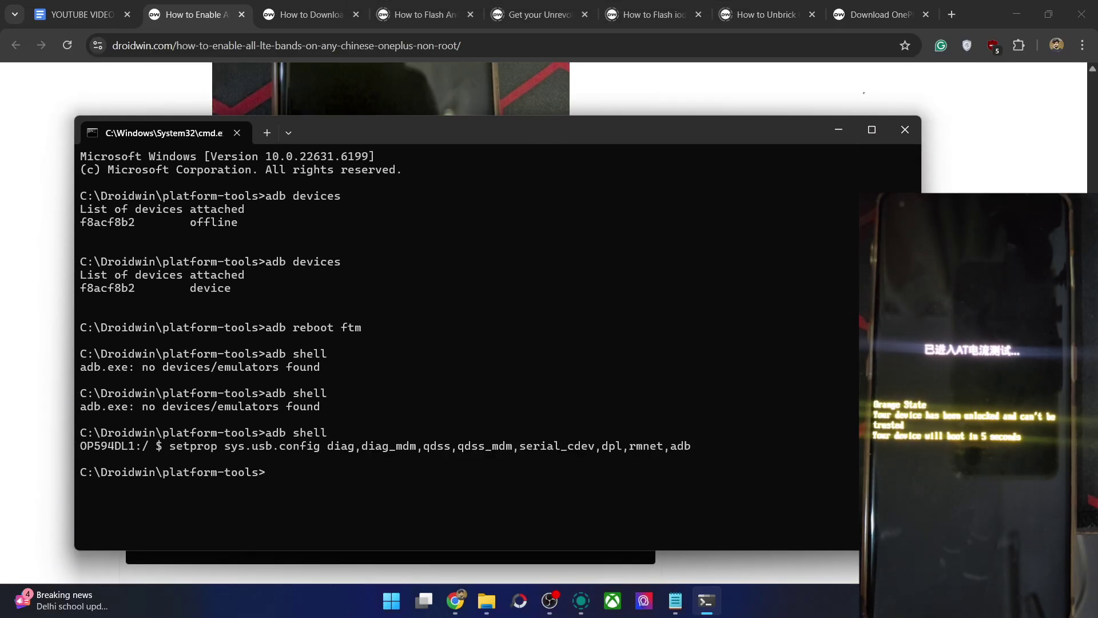
left_click(829, 130)
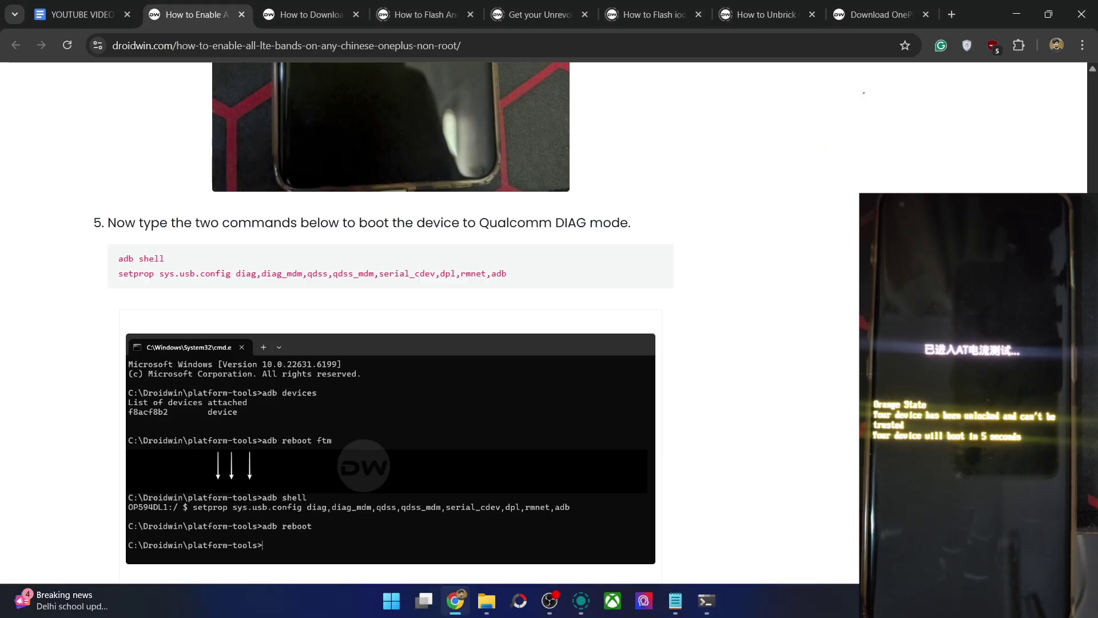
- Review the guide's Step 2 on installing DIAG mode drivers and open Device Manager
scroll(444, 552, "down", 8)
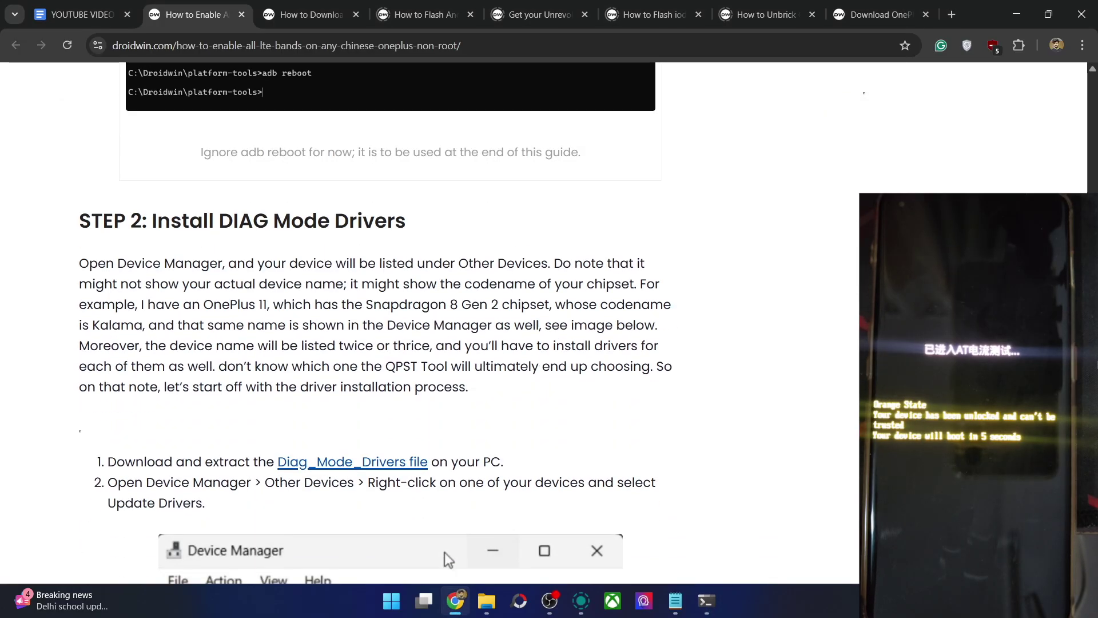
scroll(341, 323, "down", 11)
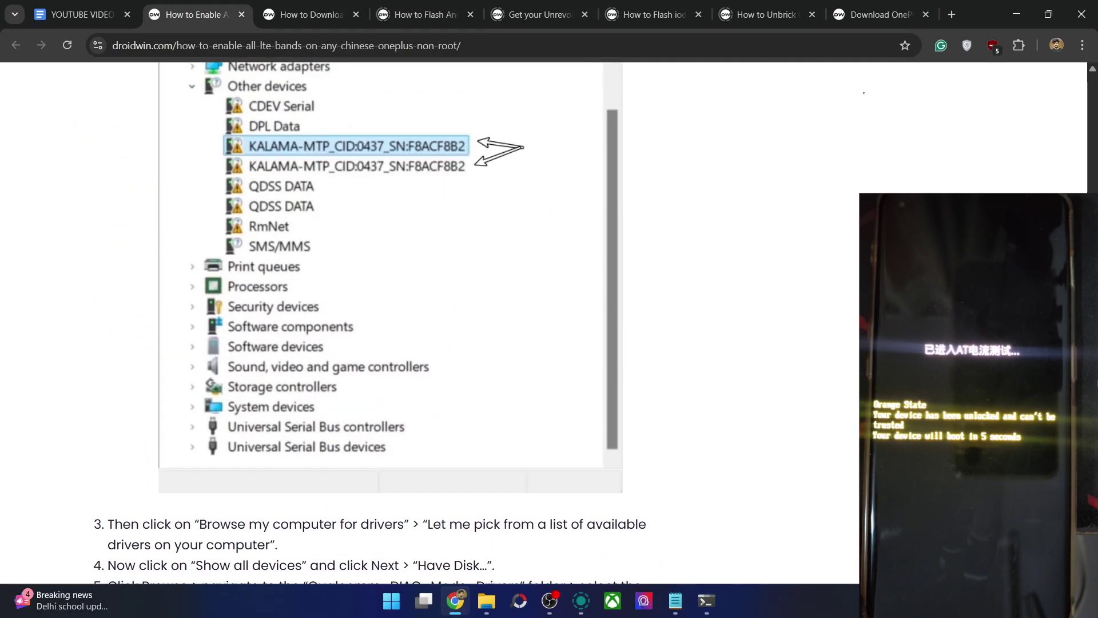
scroll(445, 259, "up", 6)
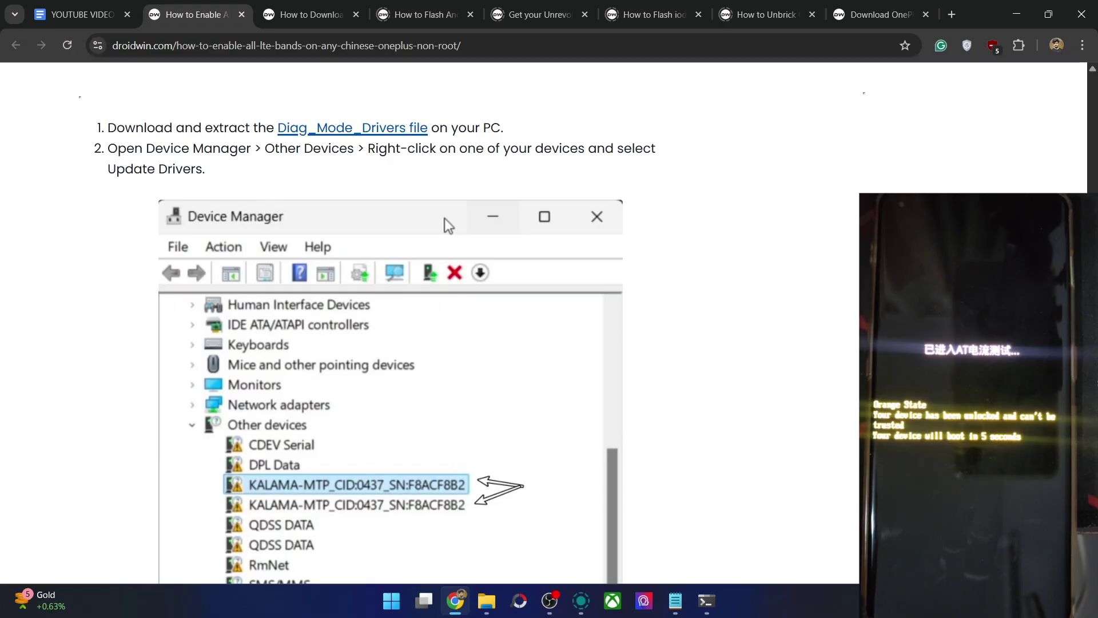
scroll(401, 321, "up", 1)
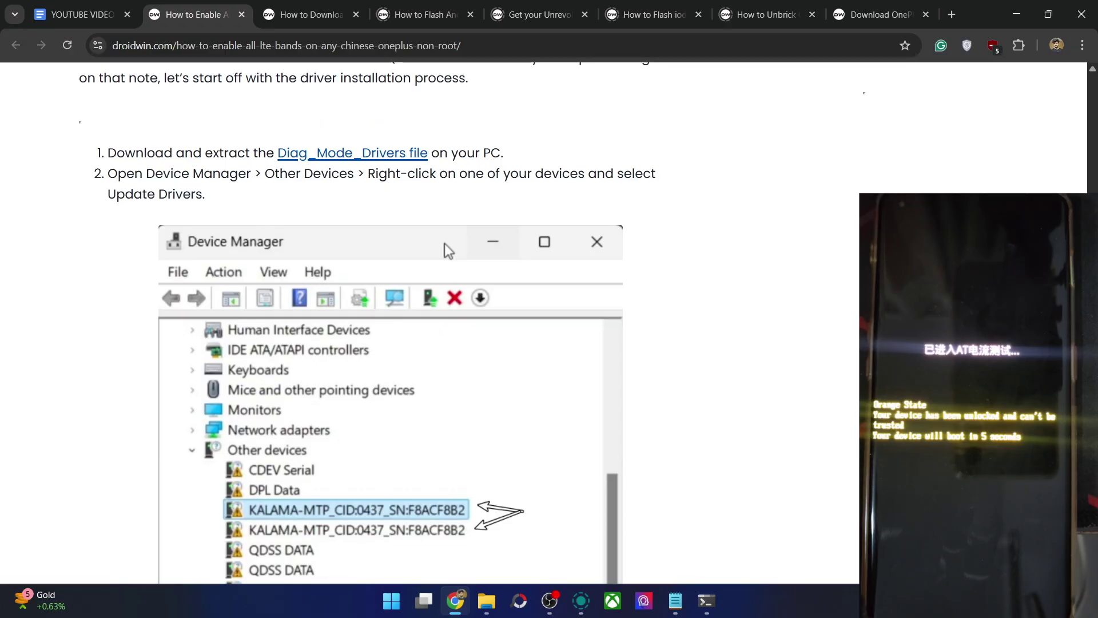
right_click(381, 611)
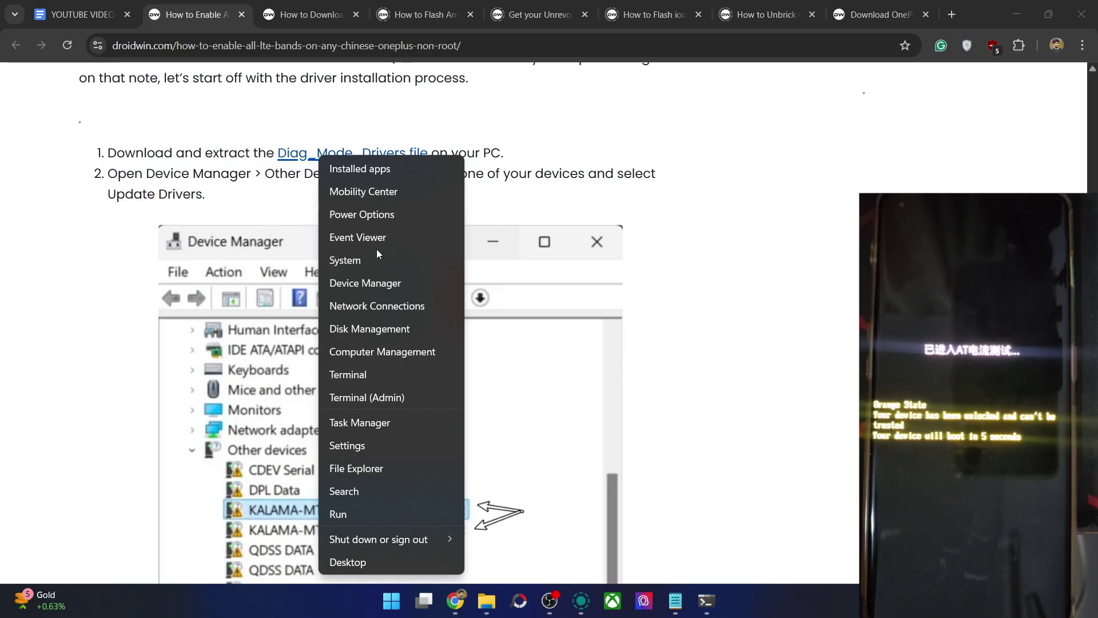
left_click(382, 289)
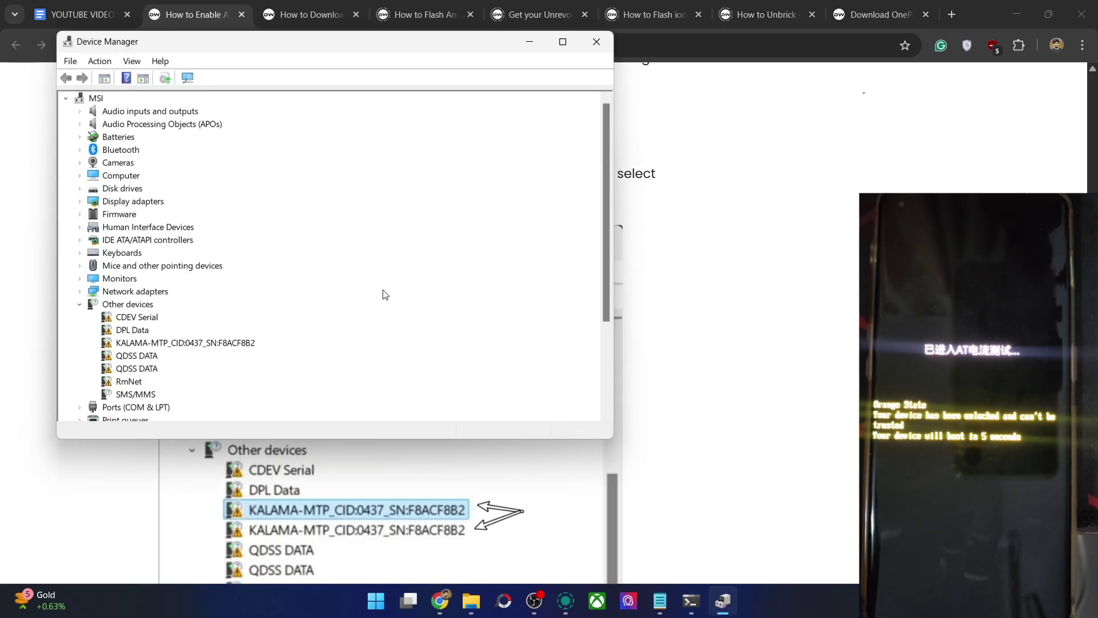
- Expand Ports (COM & LPT) in Device Manager and inspect the Qualcomm DIAG port and the KALAMA-MTP entry under Other devices
left_click(80, 406)
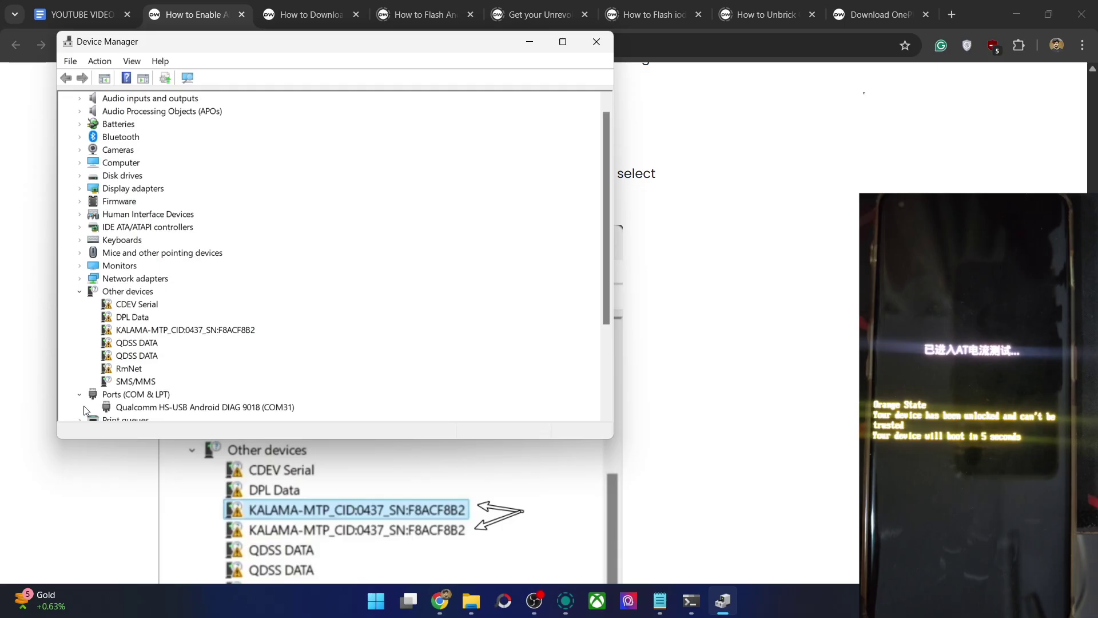
left_click(201, 410)
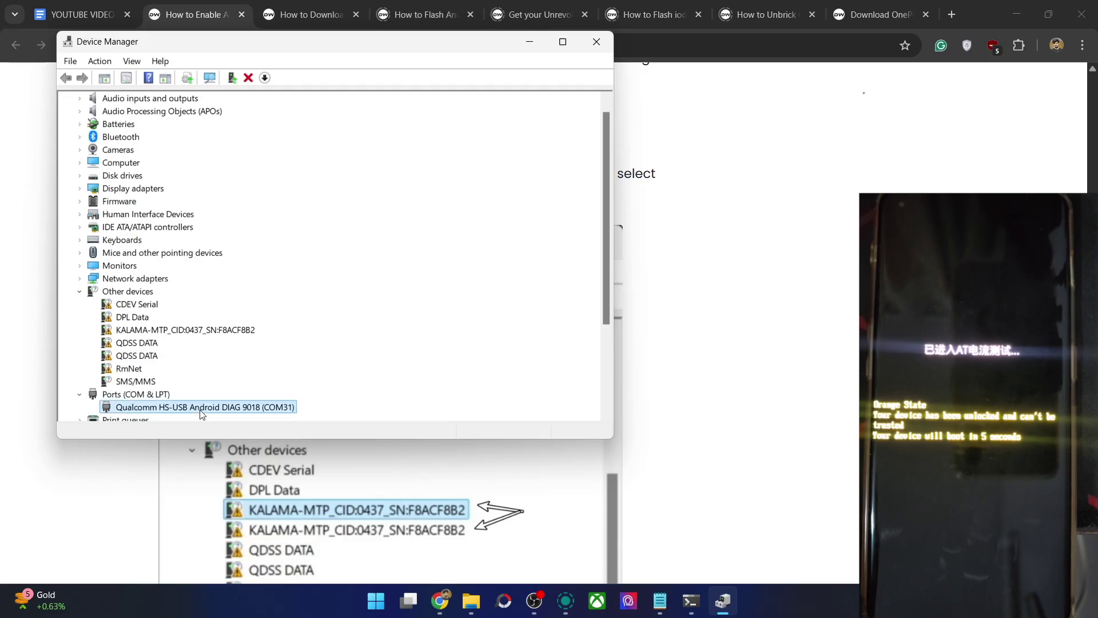
left_click(218, 336)
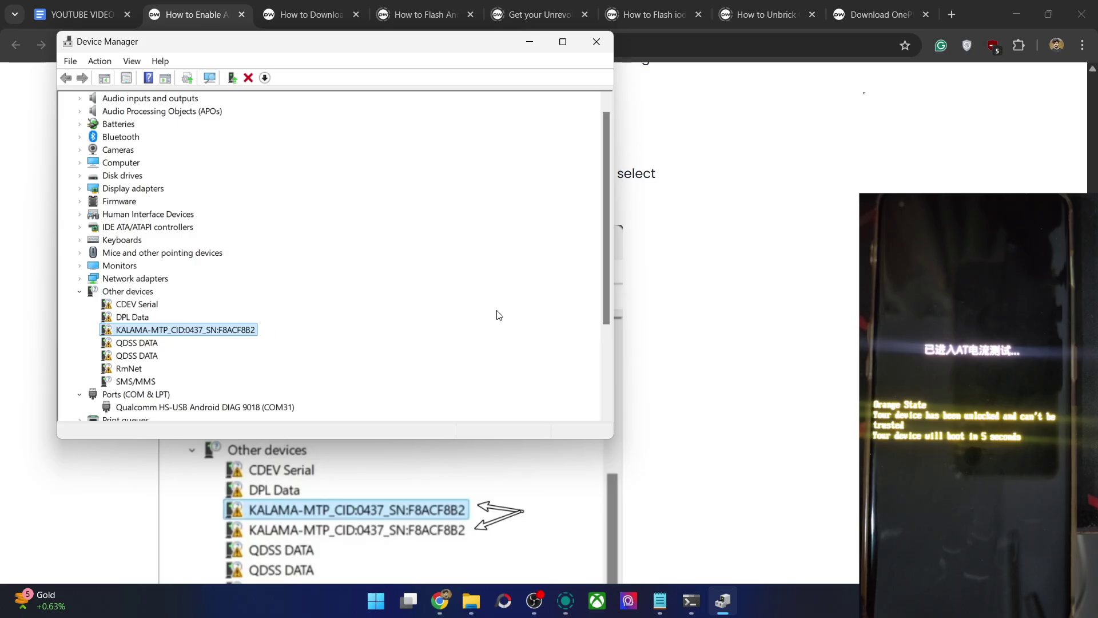
left_click_drag(611, 291, 566, 319)
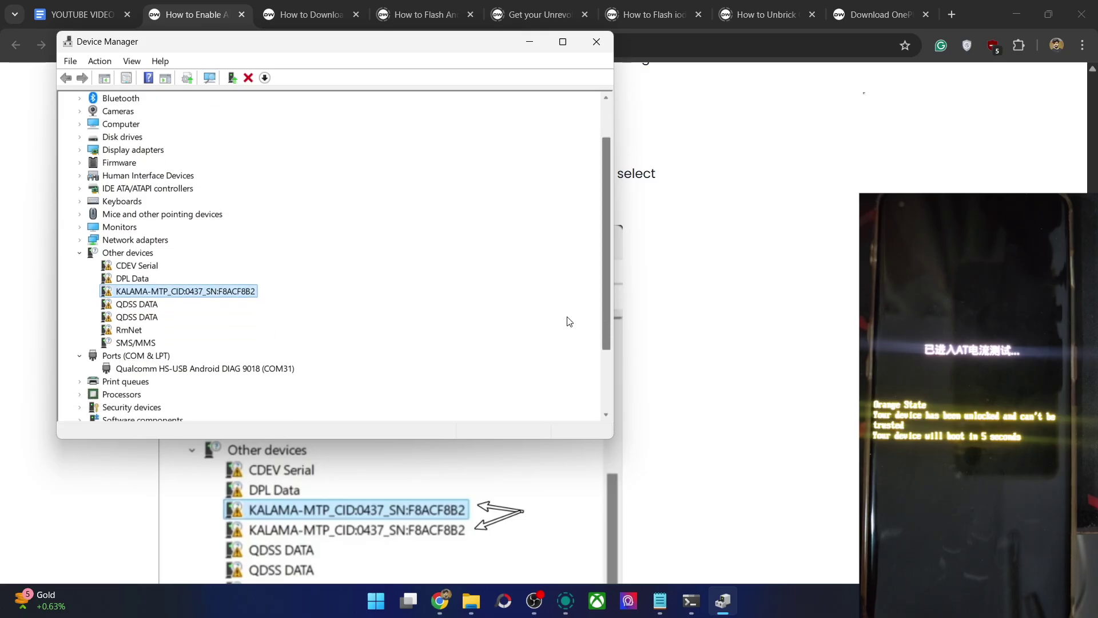
left_click(234, 371)
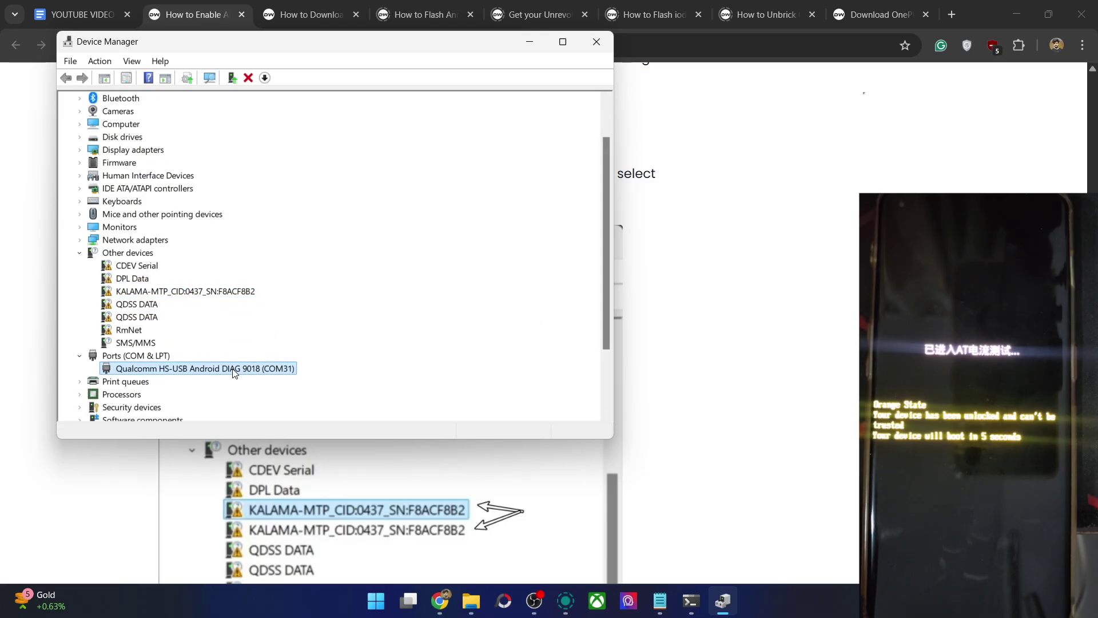
left_click(233, 292)
left_click(788, 304)
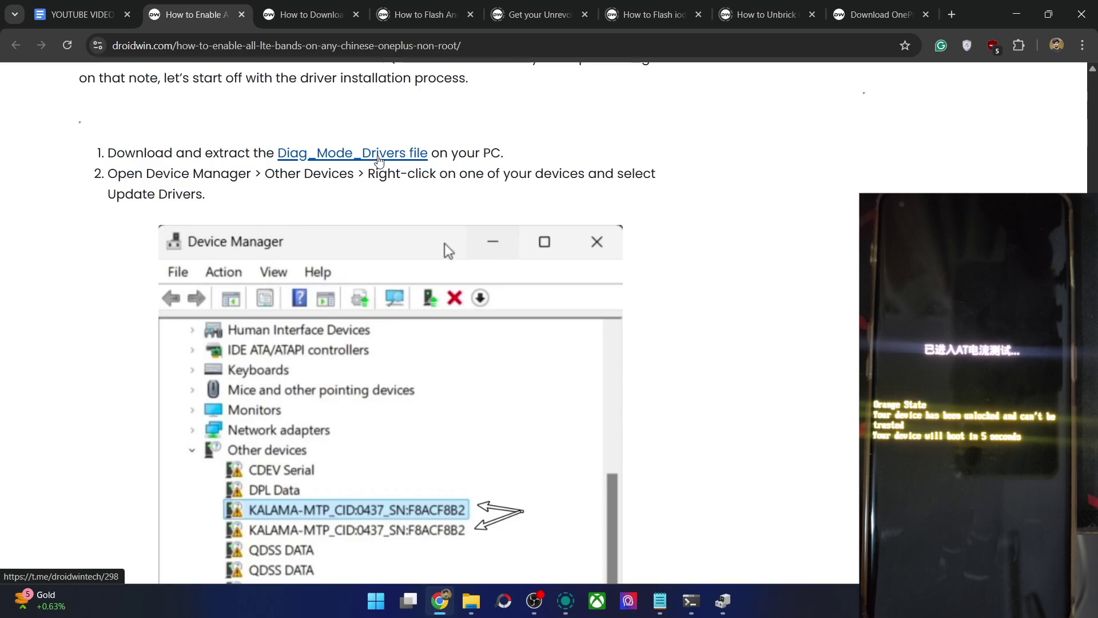
- Start a manual driver update for the KALAMA-MTP device in Device Manager, picking from available drivers with Show All Devices as the hardware type
left_click(471, 601)
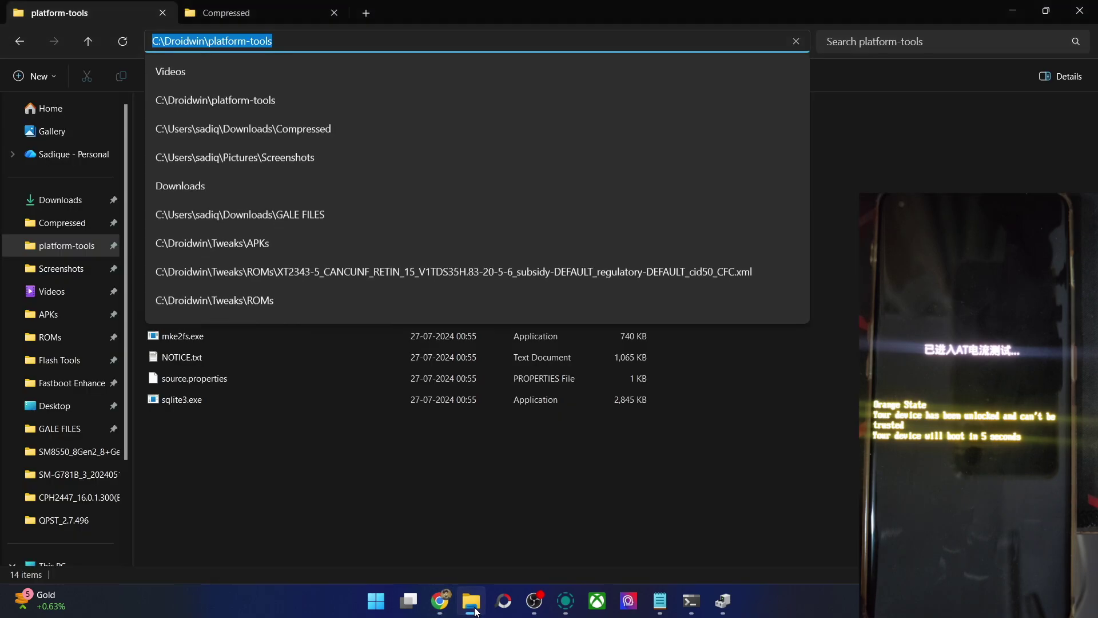
left_click(500, 507)
left_click(722, 600)
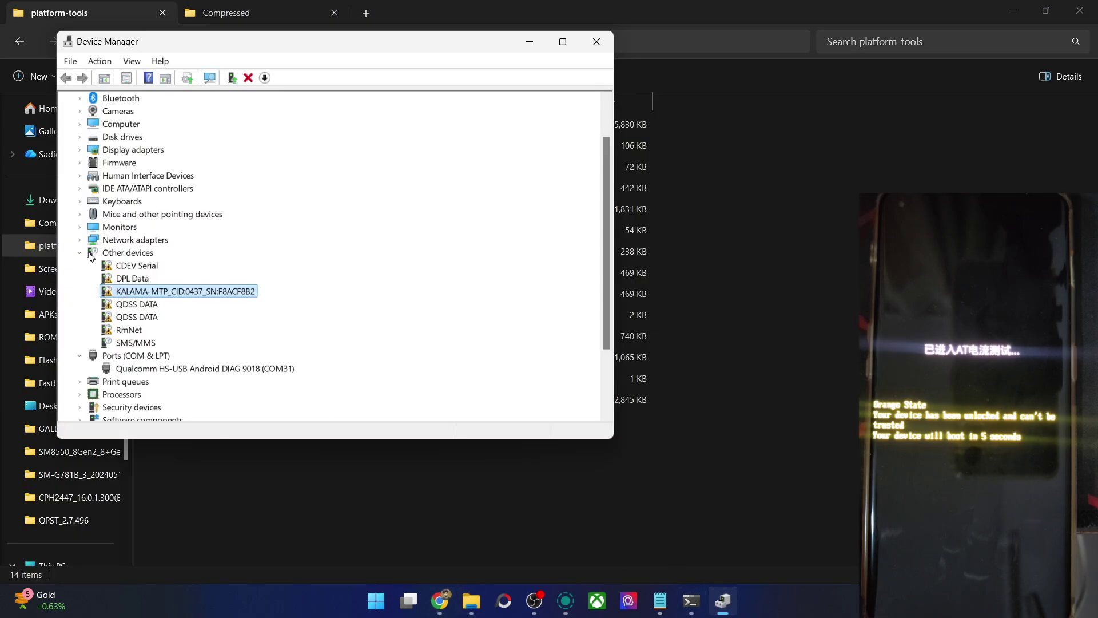
right_click(231, 297)
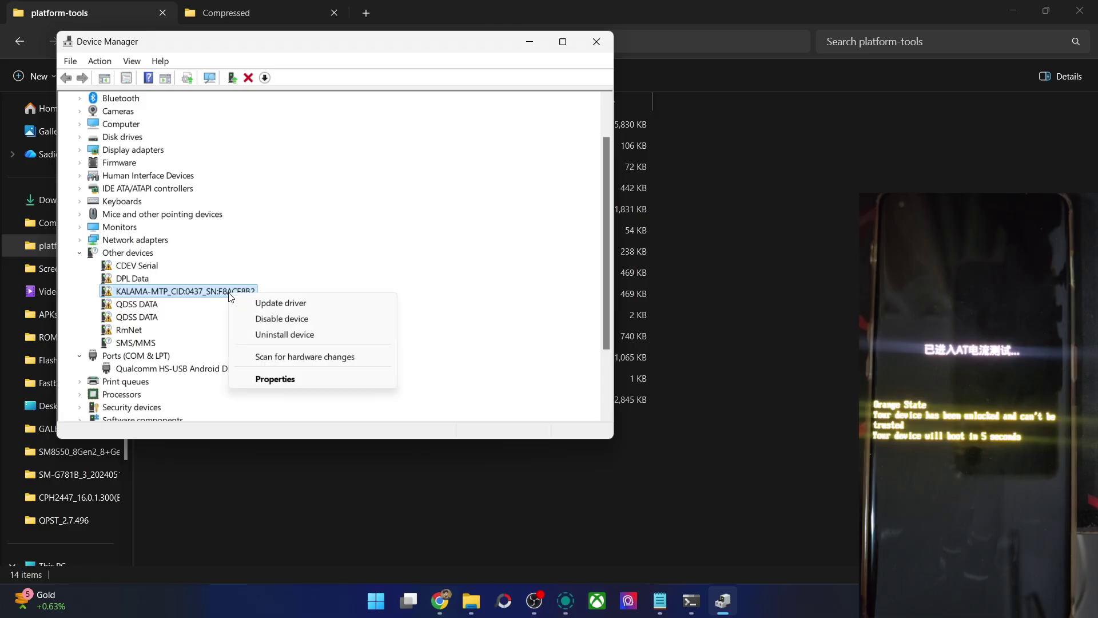
left_click(259, 305)
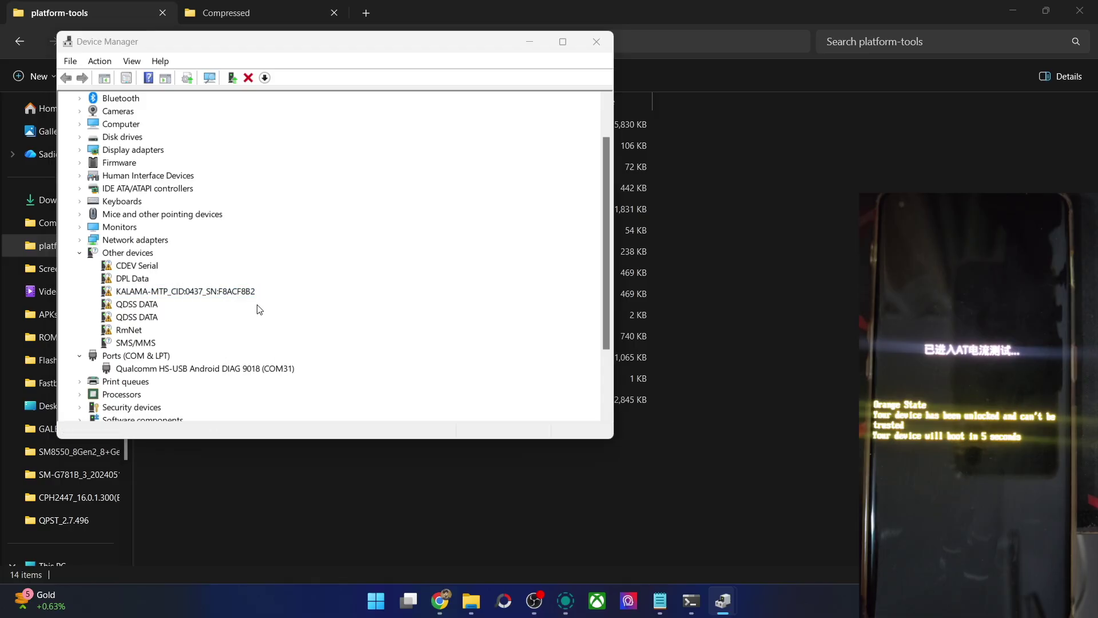
left_click(232, 294)
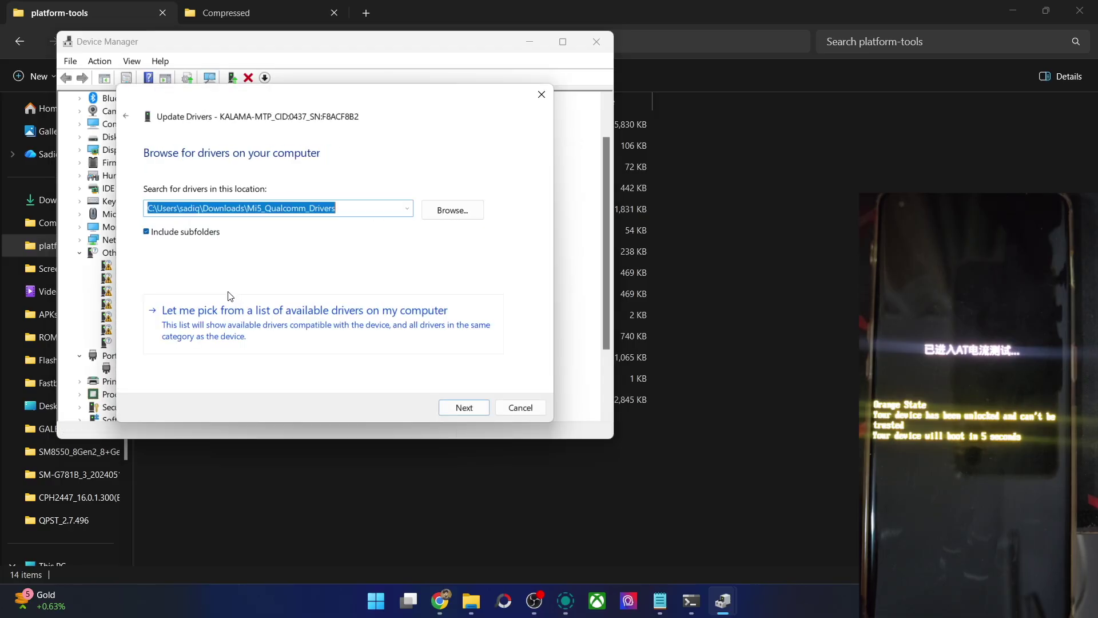
left_click(334, 312)
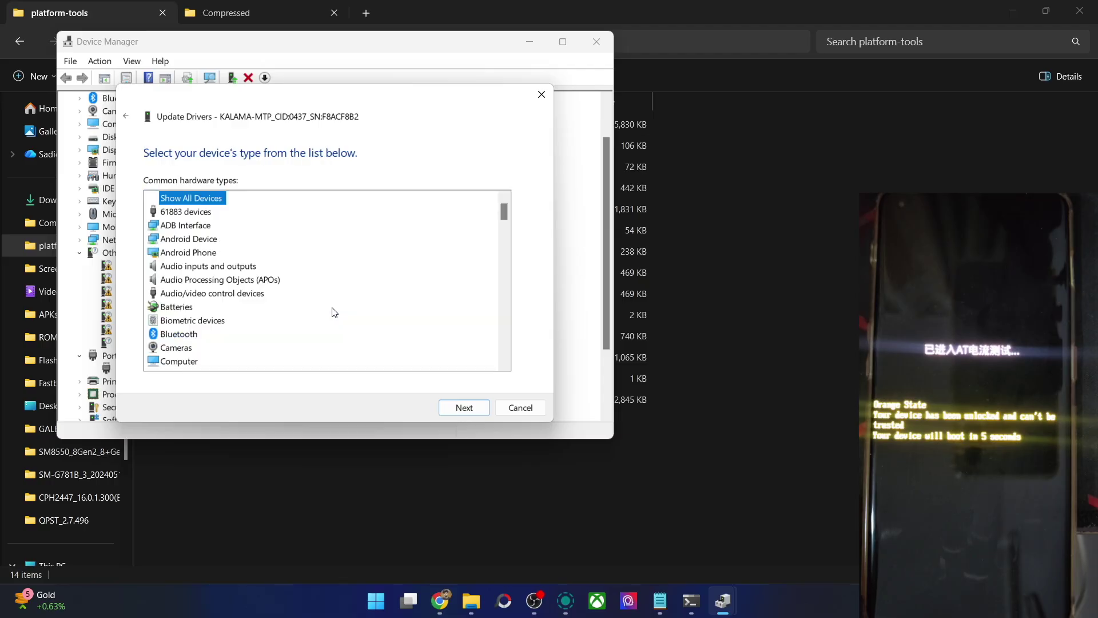
left_click(480, 407)
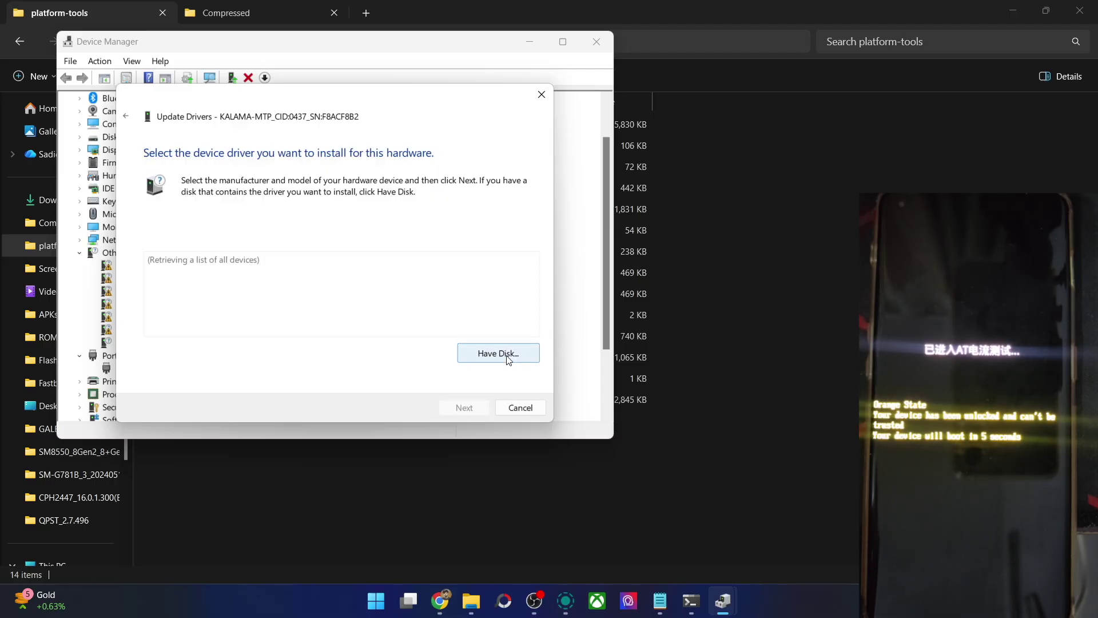
- Load the driver file qcmdm.inf from the Mi5_Qualcomm_Drivers folder as the installation disk
left_click(505, 356)
left_click(449, 325)
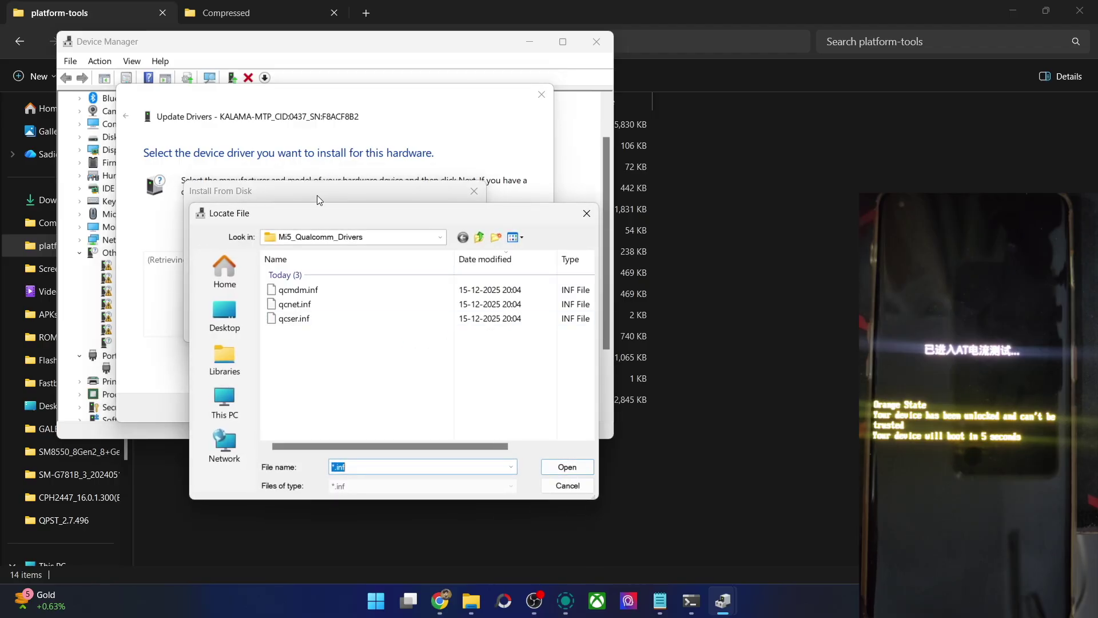
left_click(307, 293)
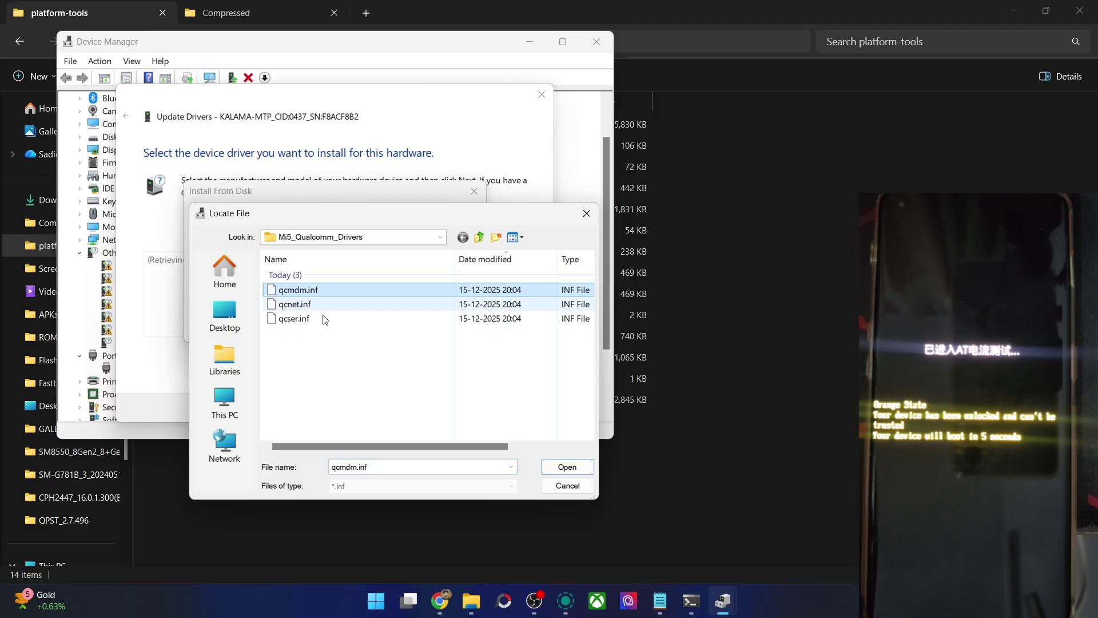
left_click(564, 468)
left_click(463, 227)
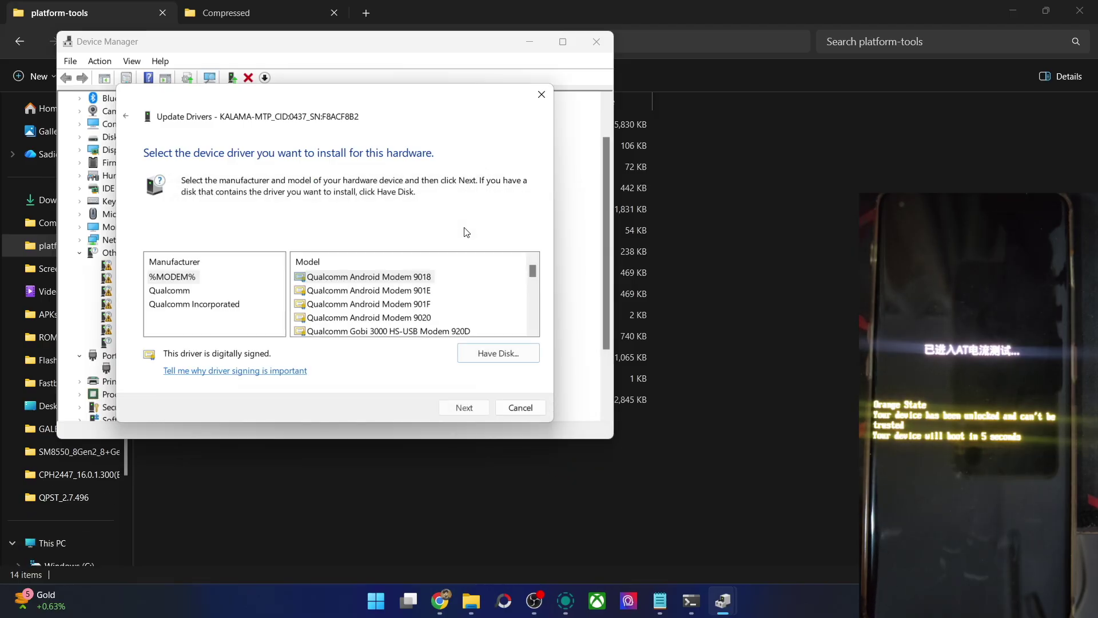
- Select manufacturer Qualcomm Incorporated and the model Qualcomm HS-USB Android DIAG 9018 for the device driver
left_click(185, 307)
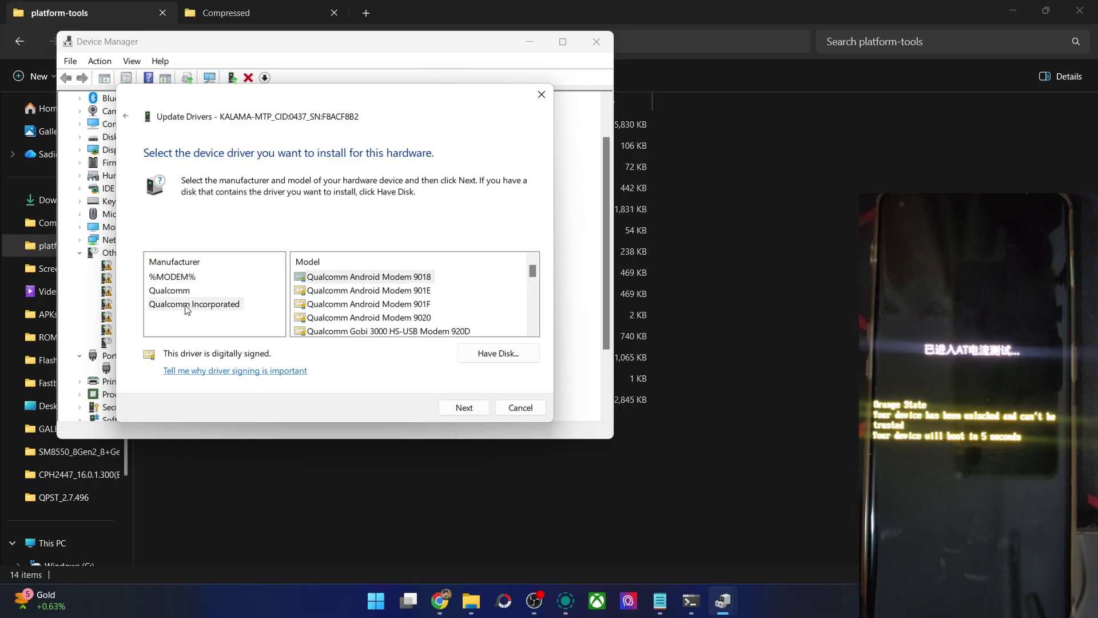
left_click(532, 331)
left_click(532, 331)
left_click(532, 331)
left_click(532, 332)
left_click(533, 331)
left_click(532, 331)
left_click(412, 323)
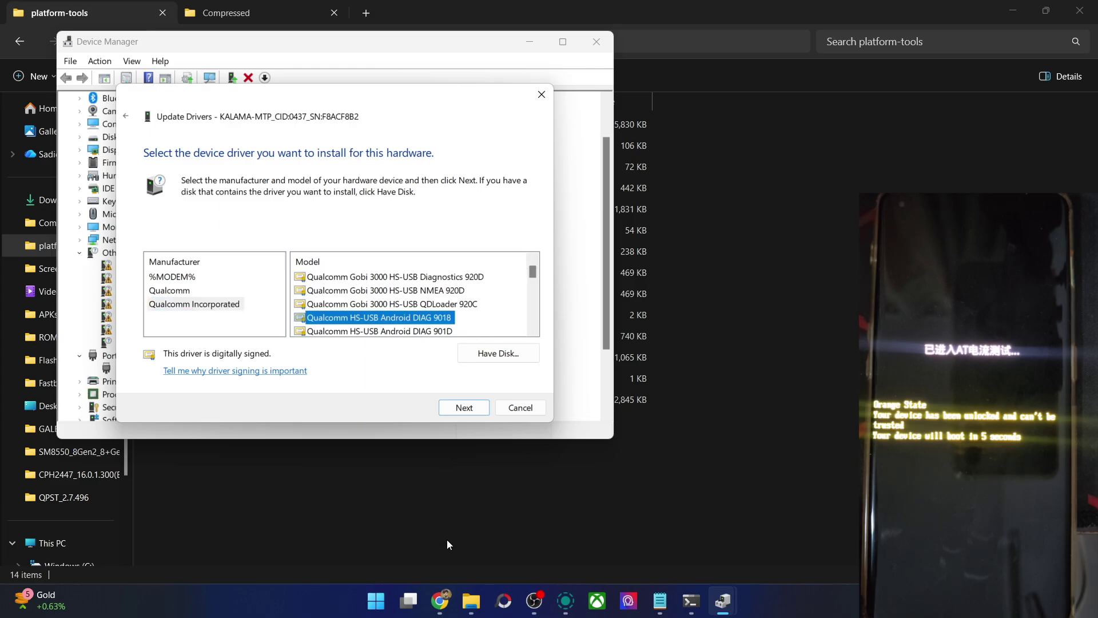
- Install the selected Qualcomm HS-USB Android DIAG 9018 driver for the KALAMA-MTP device, accepting the driver warning, and close the update wizard
left_click(440, 601)
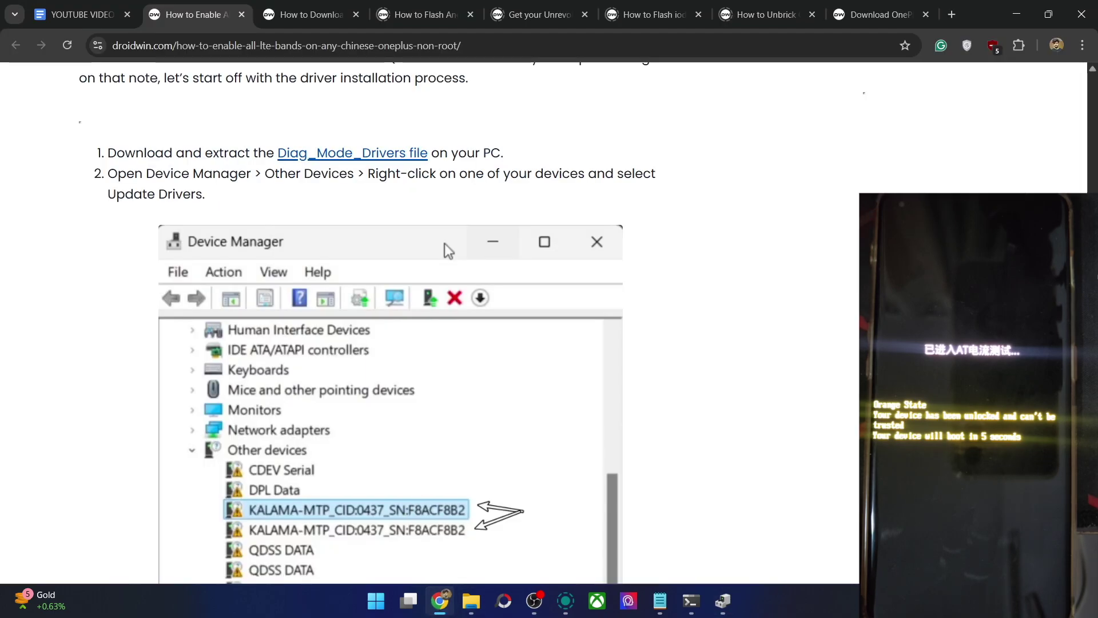
scroll(444, 242, "down", 15)
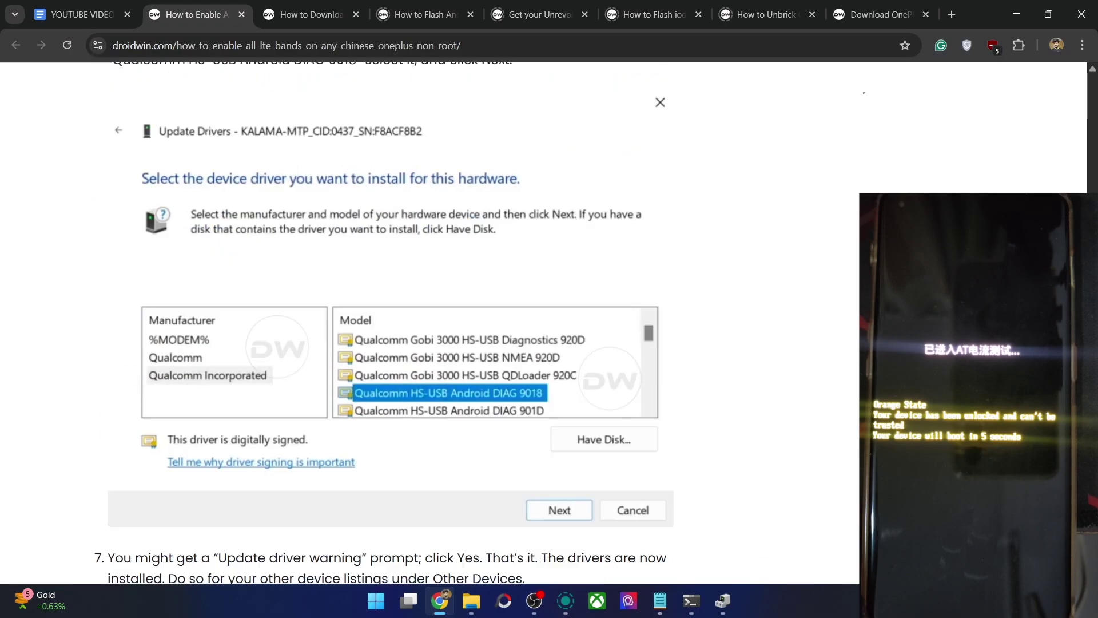
mouse_move(723, 601)
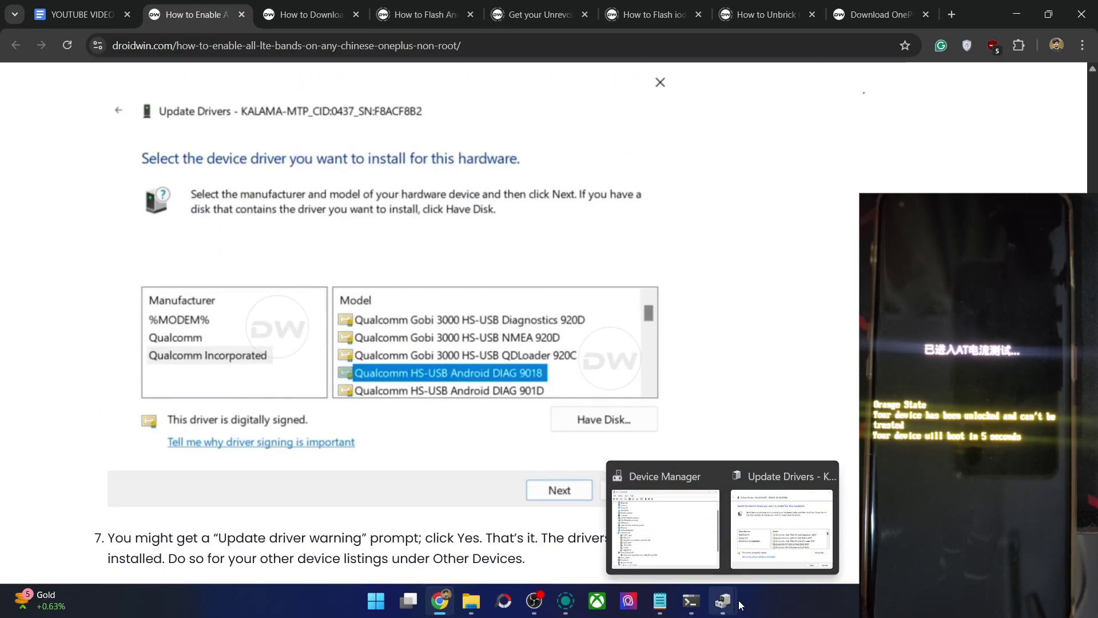
left_click(781, 532)
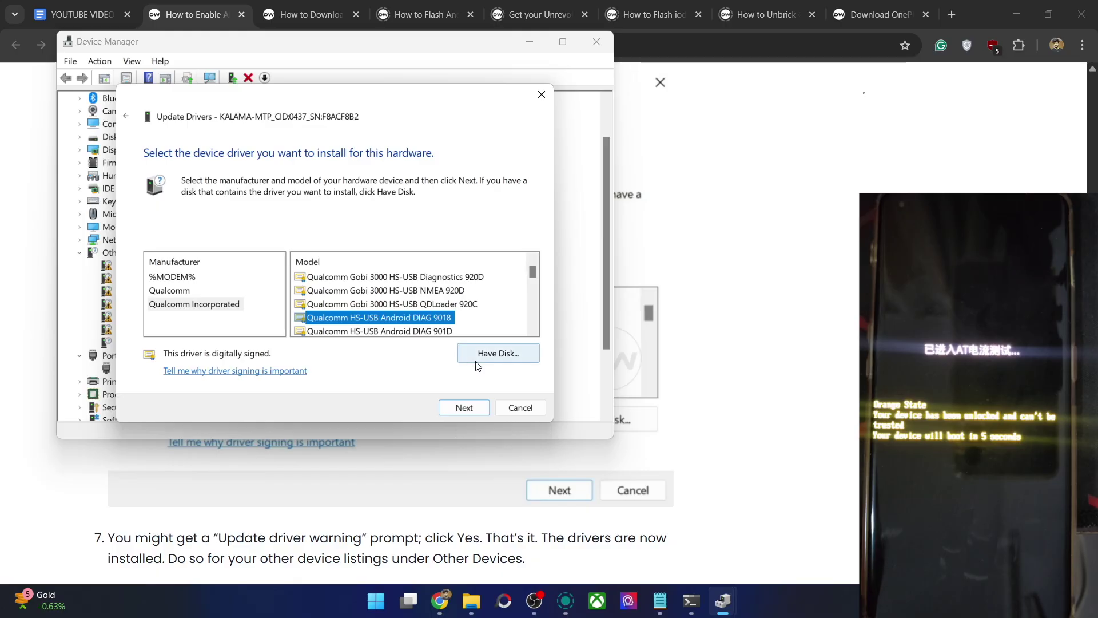
left_click(468, 408)
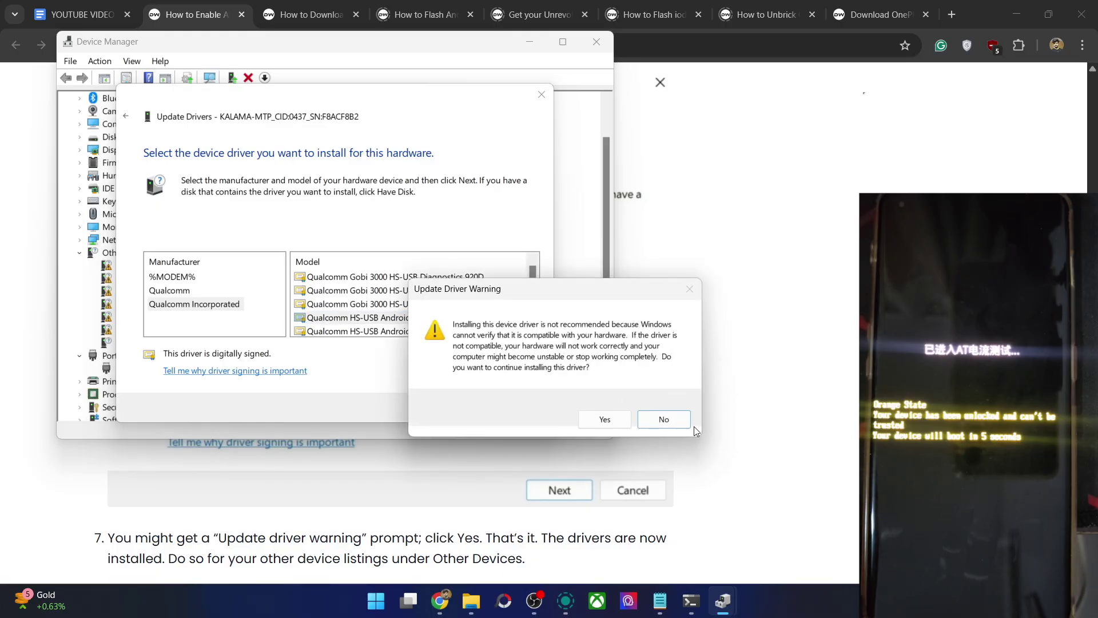
left_click(664, 419)
left_click(466, 406)
left_click(595, 421)
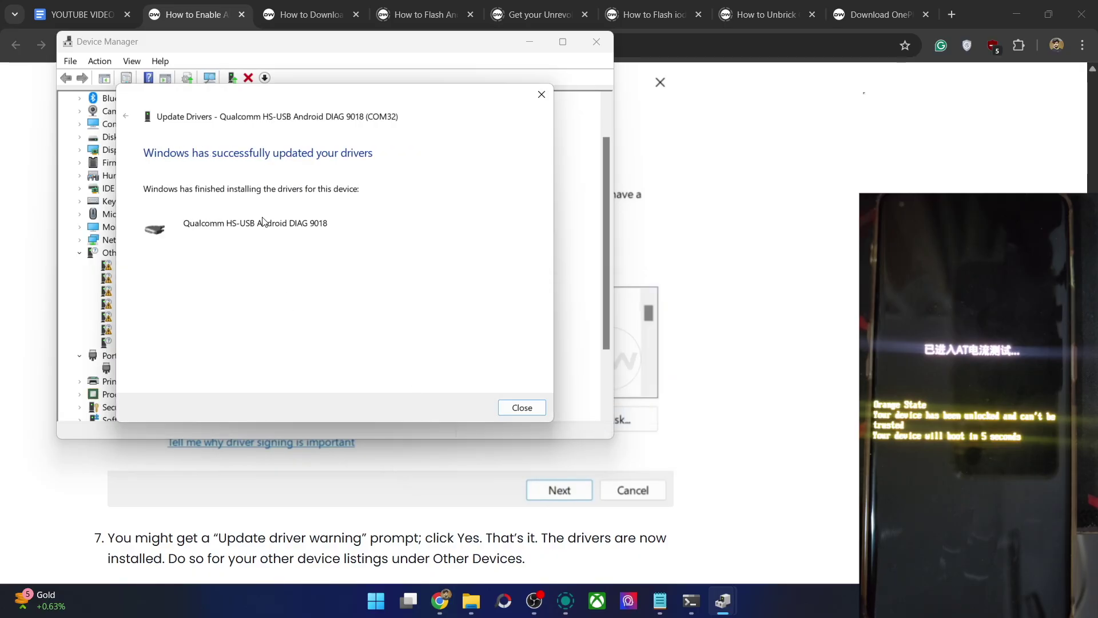
left_click(515, 407)
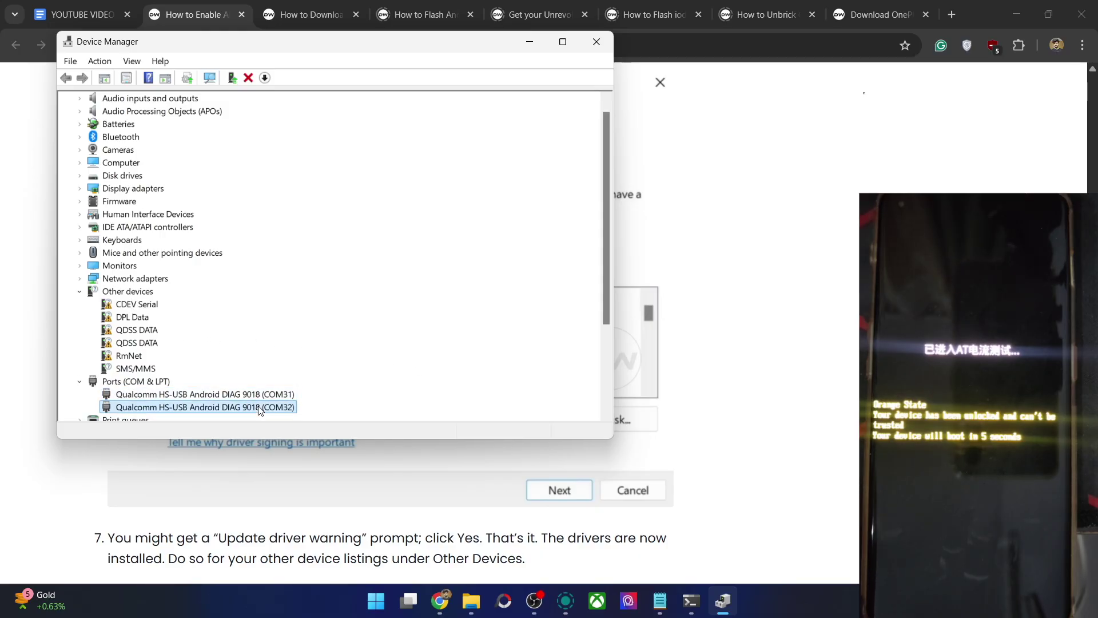
- Compare the guide's driver installation instructions with the device entries in Device Manager and read on to the Install QPST Tool section
left_click(788, 407)
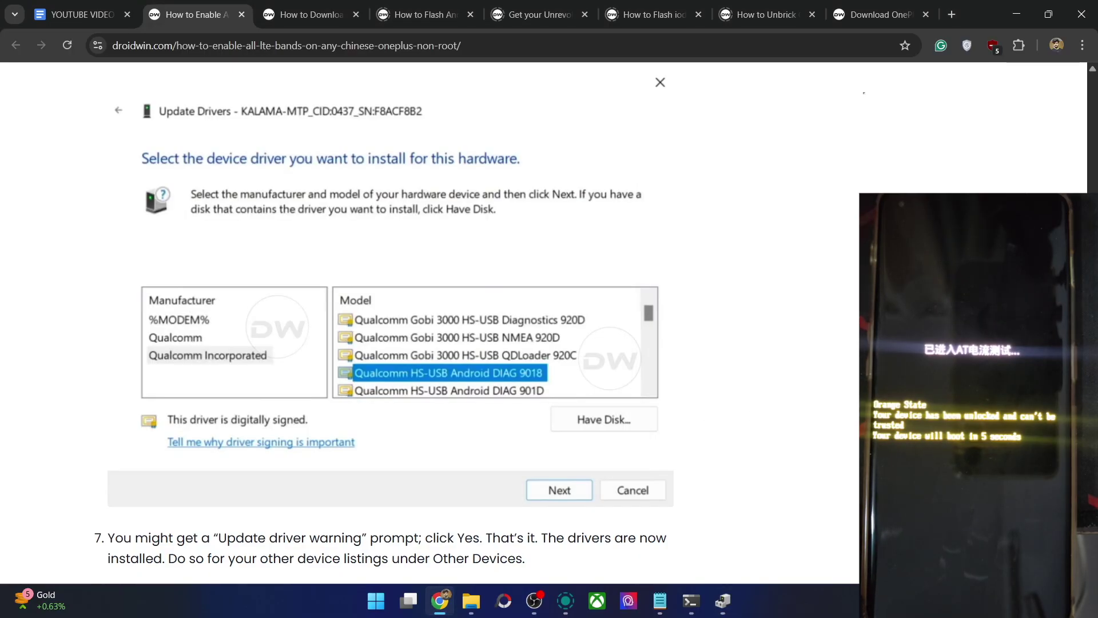
scroll(832, 368, "up", 10)
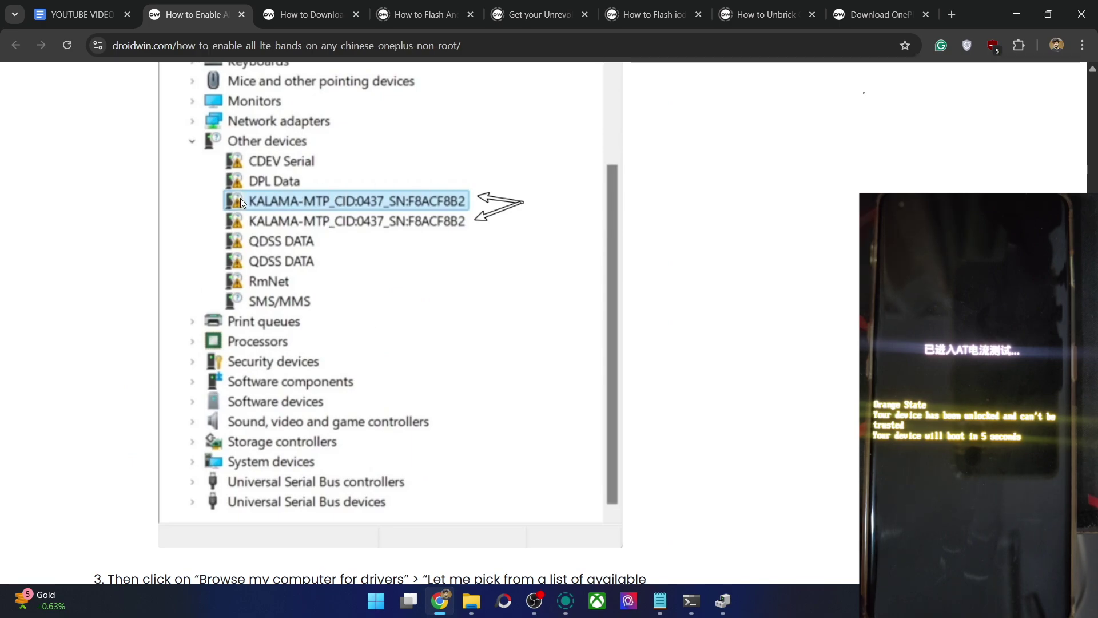
key("alt+Tab")
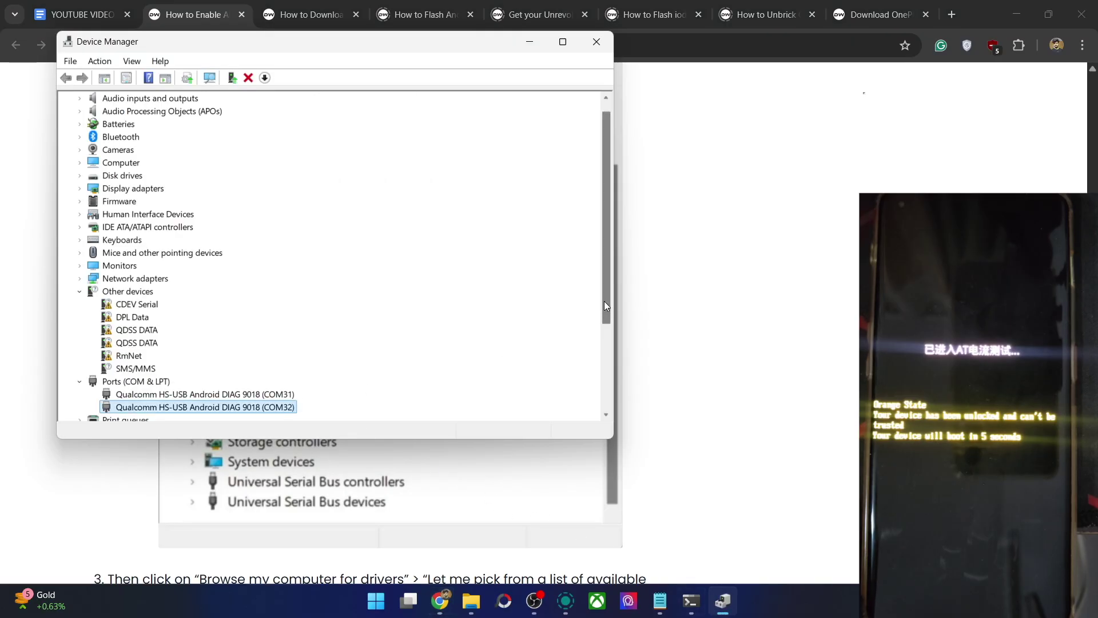
scroll(604, 301, "down", 1)
left_click(539, 44)
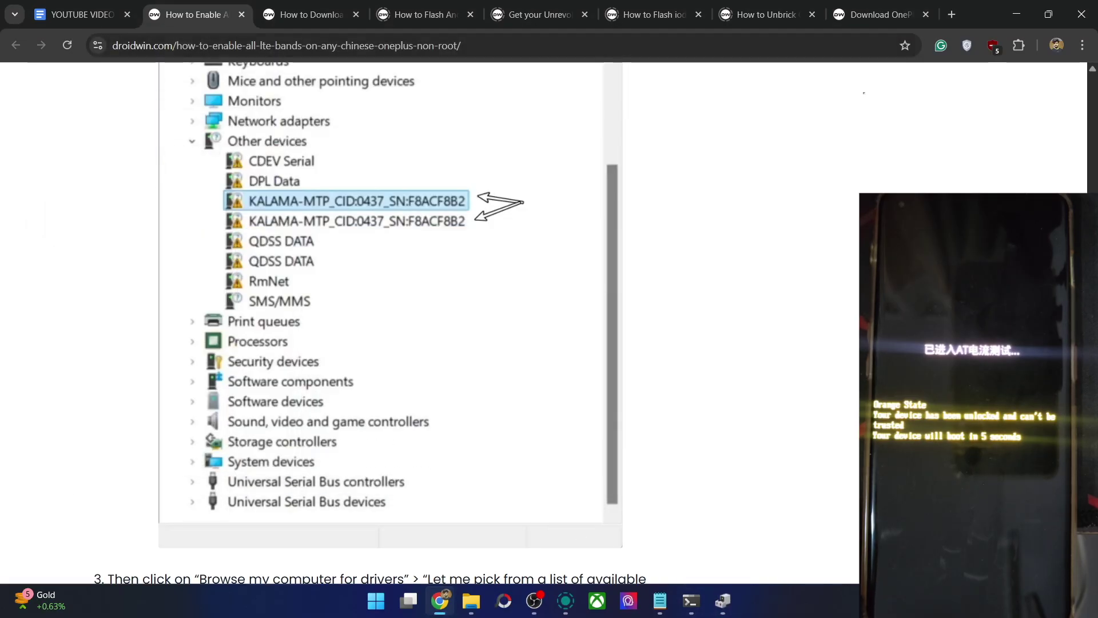
scroll(486, 340, "down", 4)
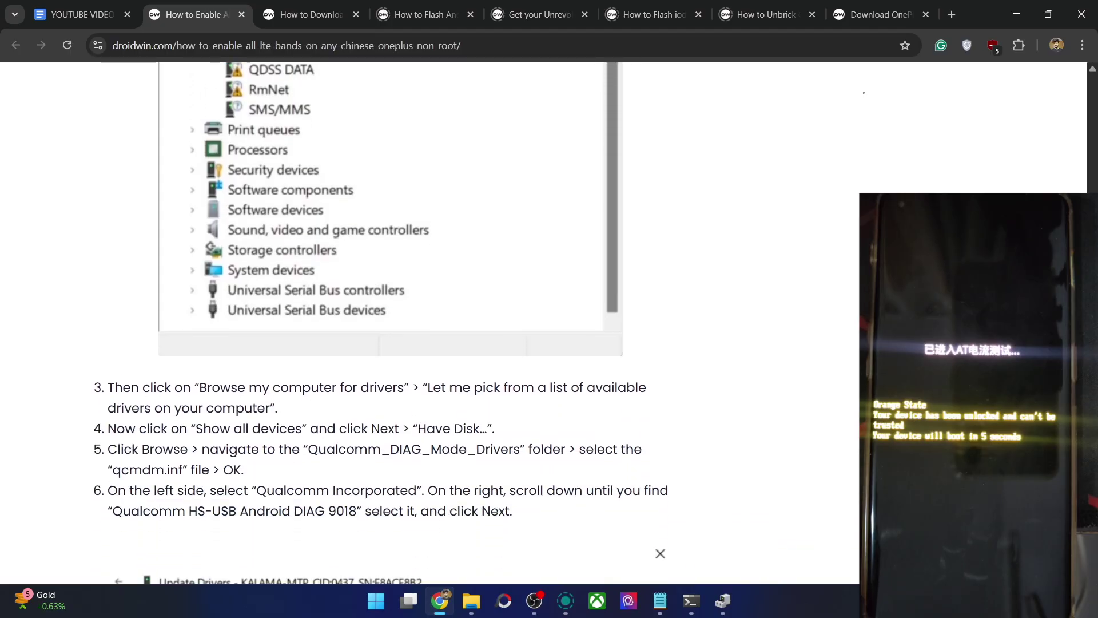
scroll(380, 322, "down", 9)
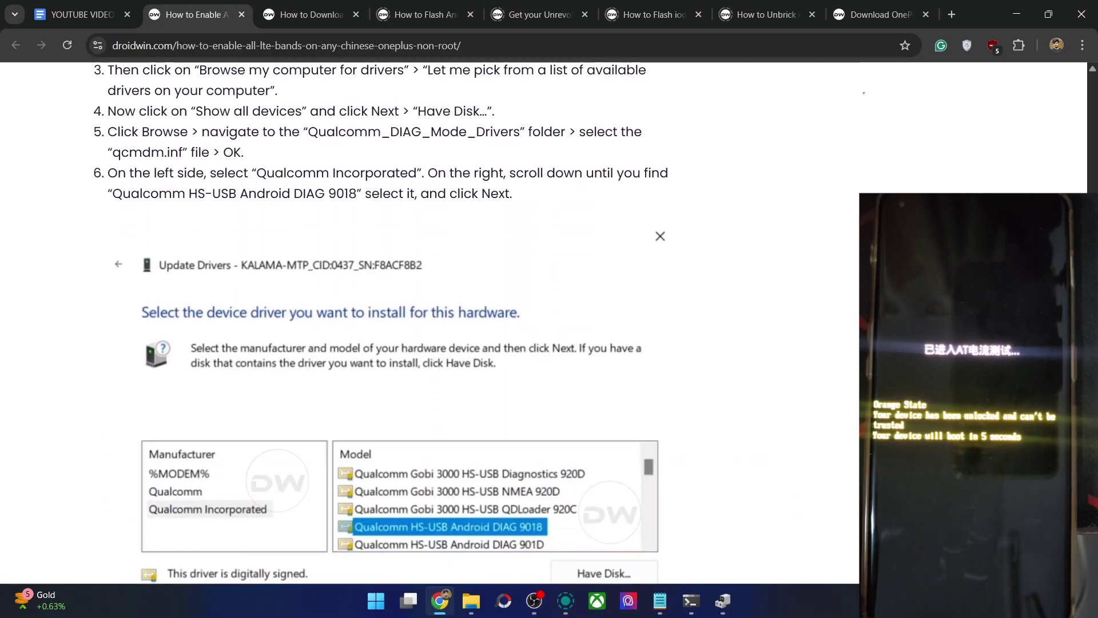
scroll(390, 322, "down", 7)
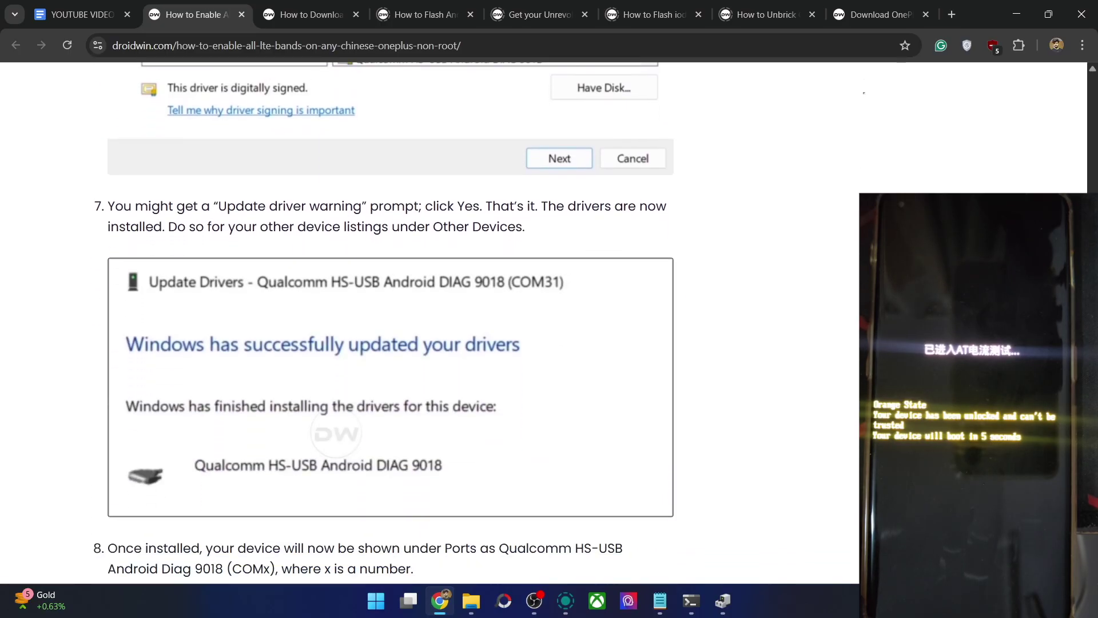
scroll(620, 472, "down", 7)
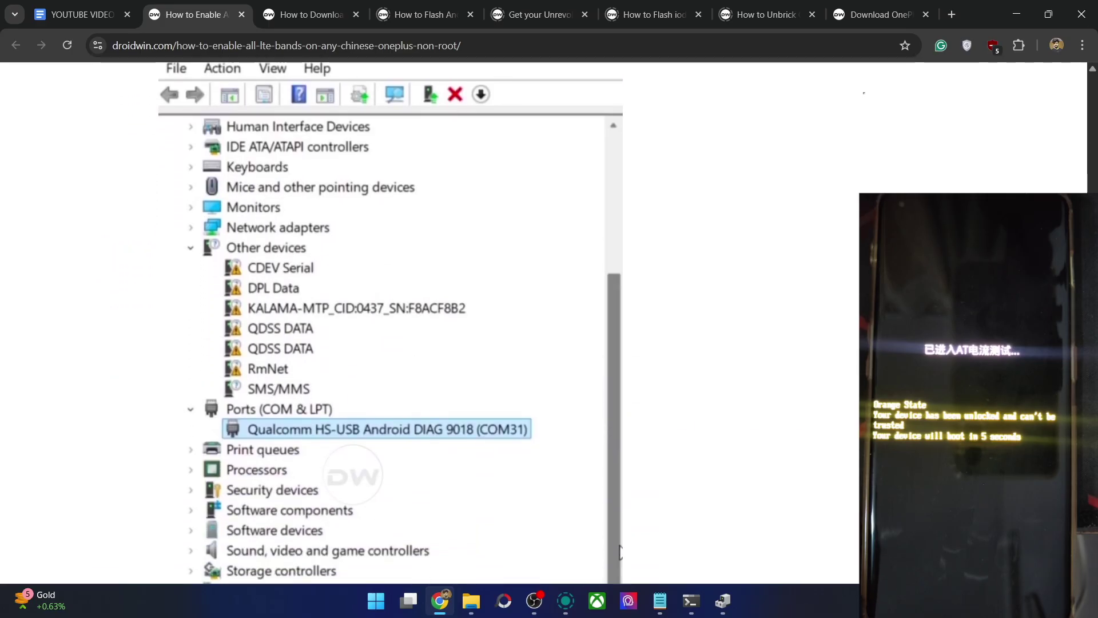
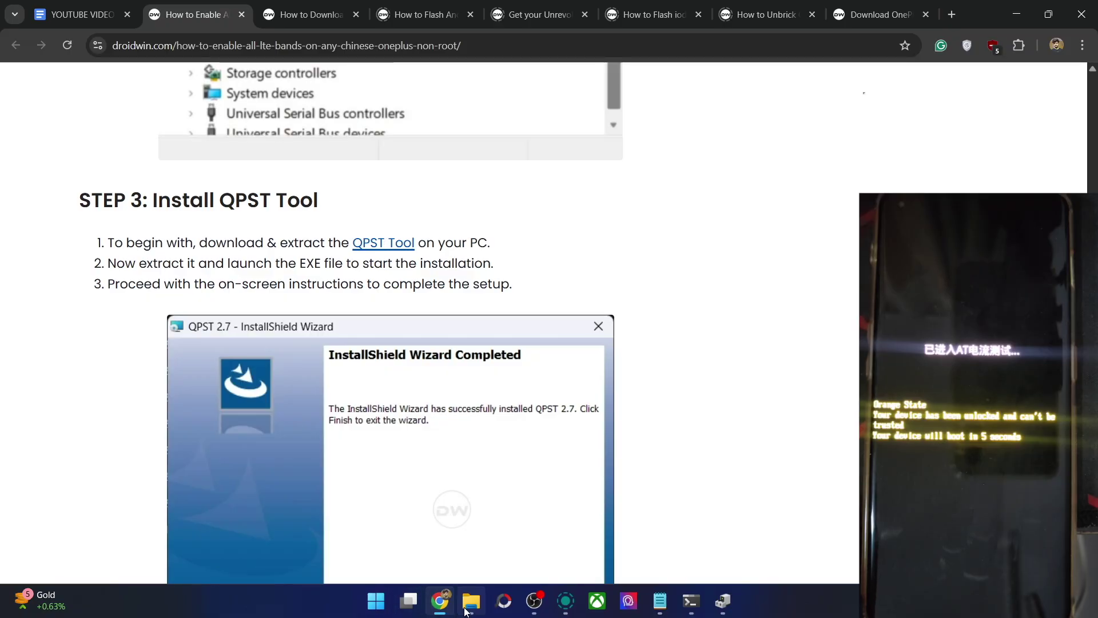
- Switch to File Explorer, open the inner QPST_2.7.496 folder inside Compressed, and launch the QPST.2.7.496.1.exe installer
left_click(470, 601)
left_click(221, 13)
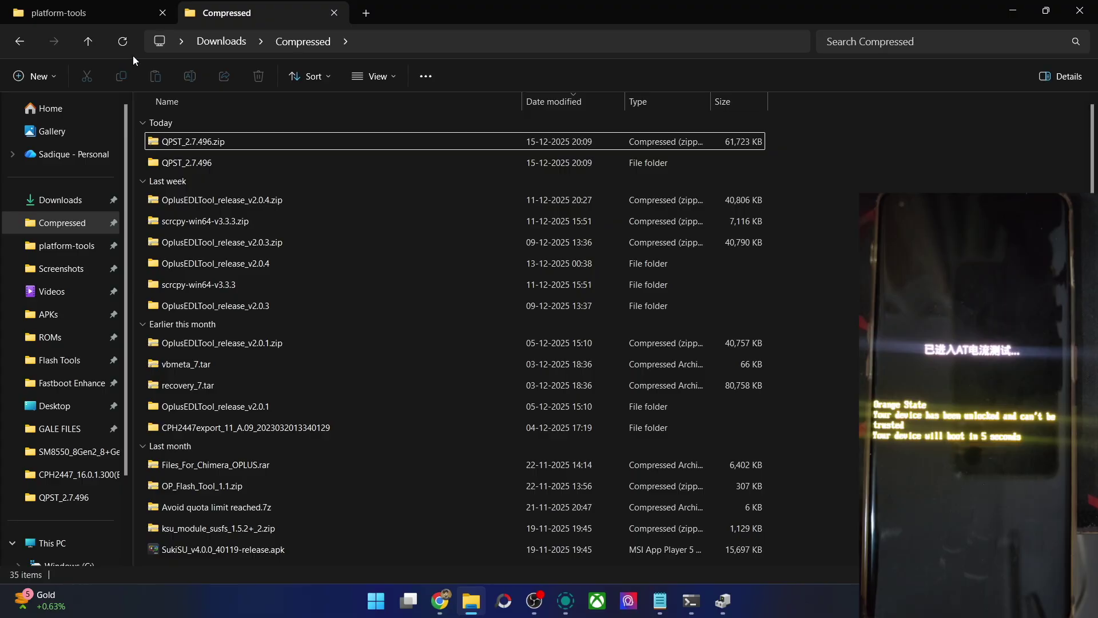
double_click(211, 162)
double_click(161, 140)
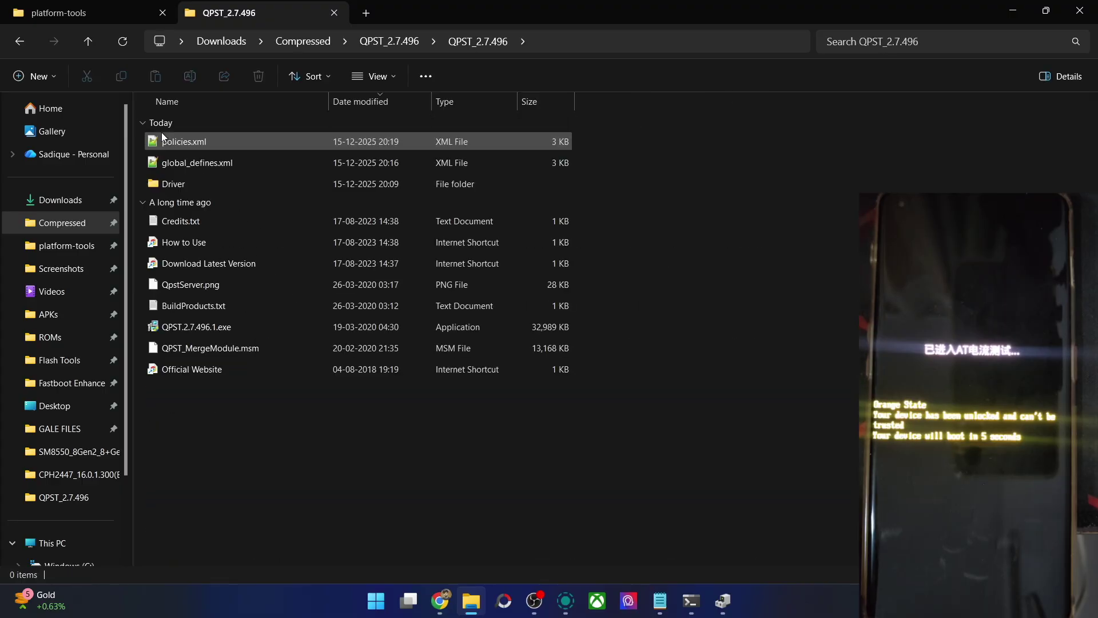
double_click(210, 331)
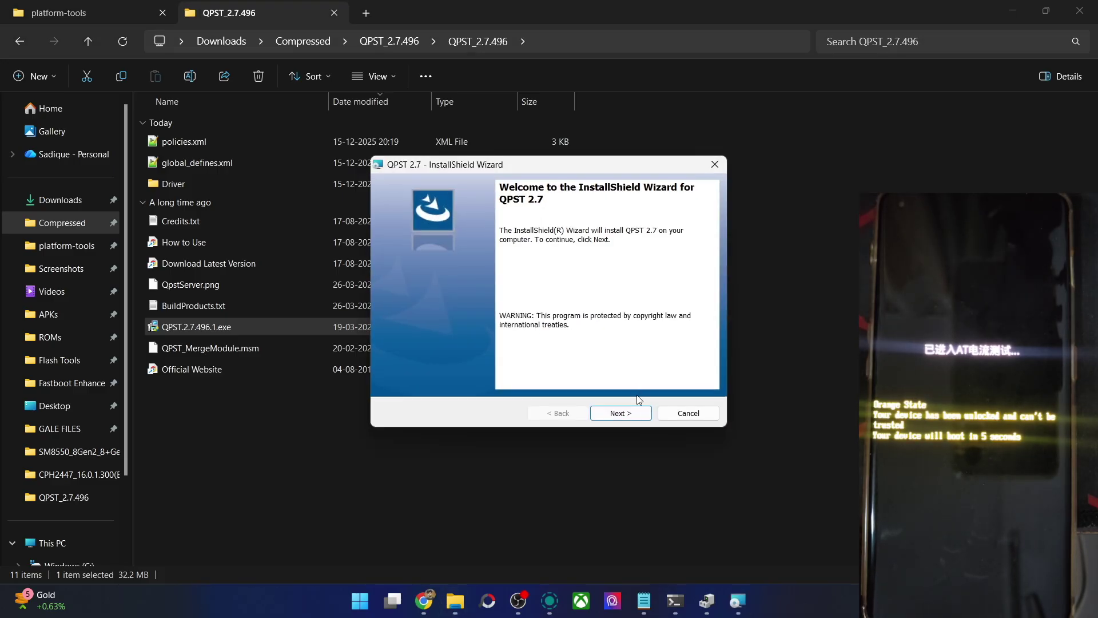
- Install QPST 2.7 by accepting the license terms, keeping the default destination folder, and choosing the Complete setup type
left_click(624, 413)
left_click(444, 362)
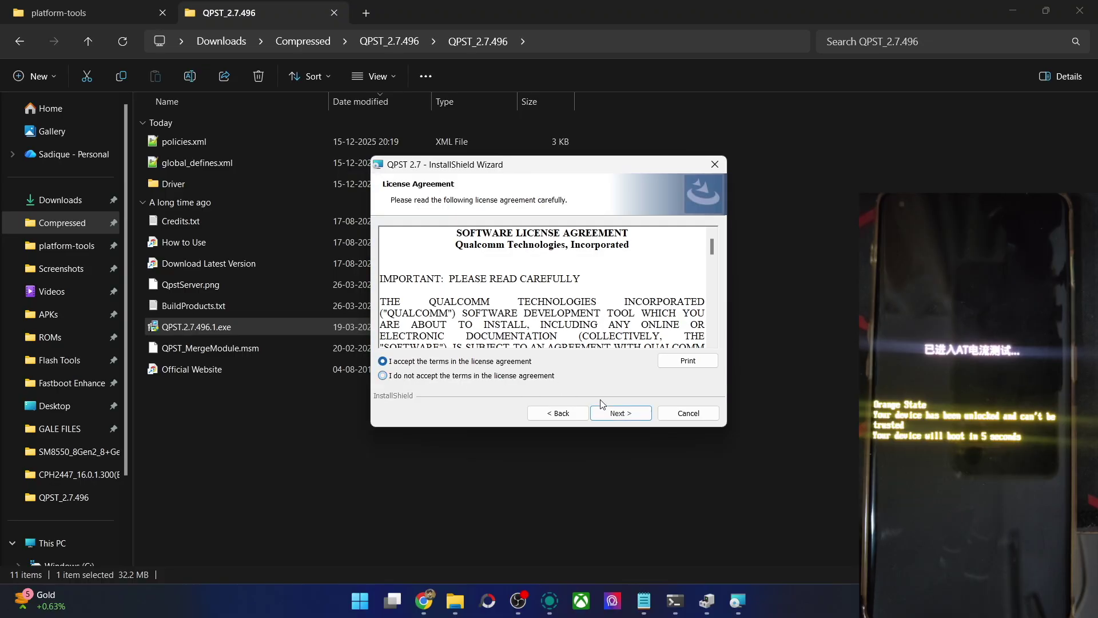
left_click(622, 410)
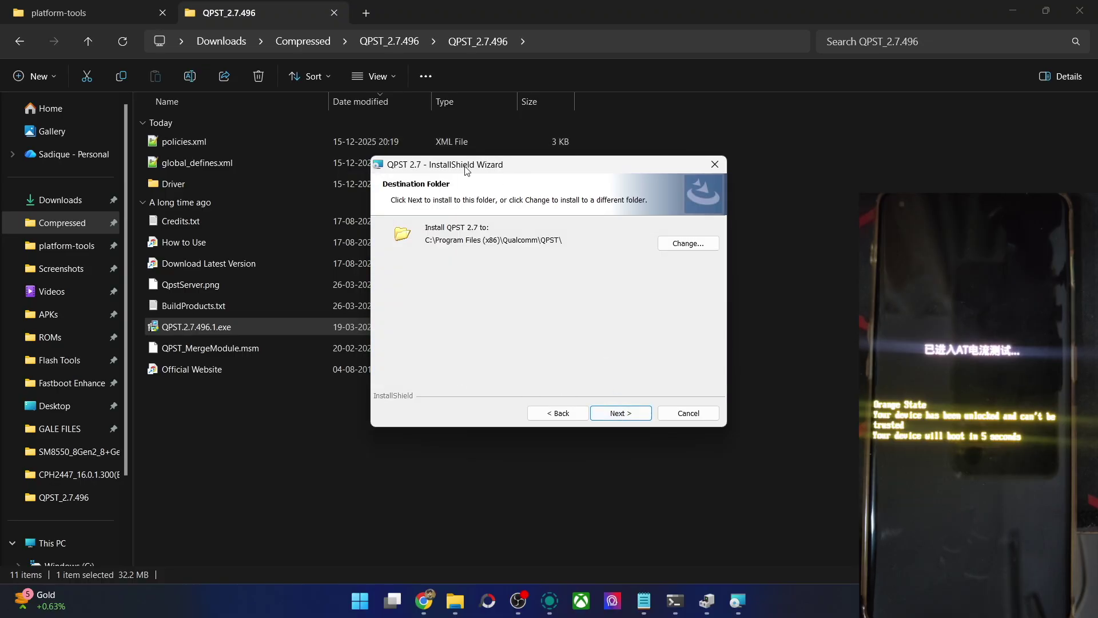
left_click(619, 413)
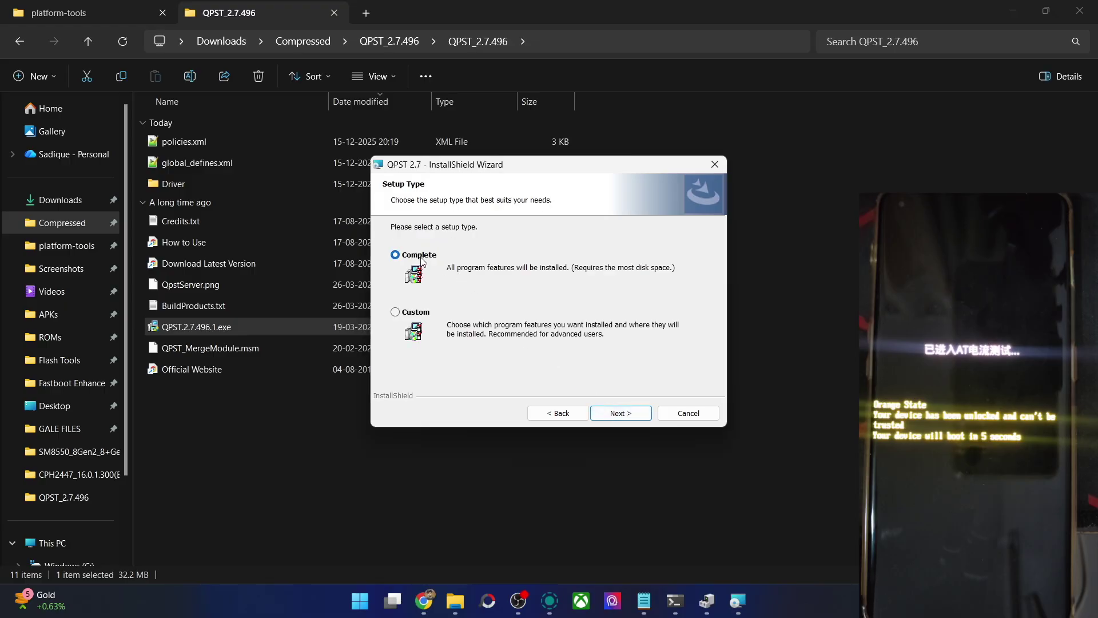
left_click(622, 413)
left_click(620, 411)
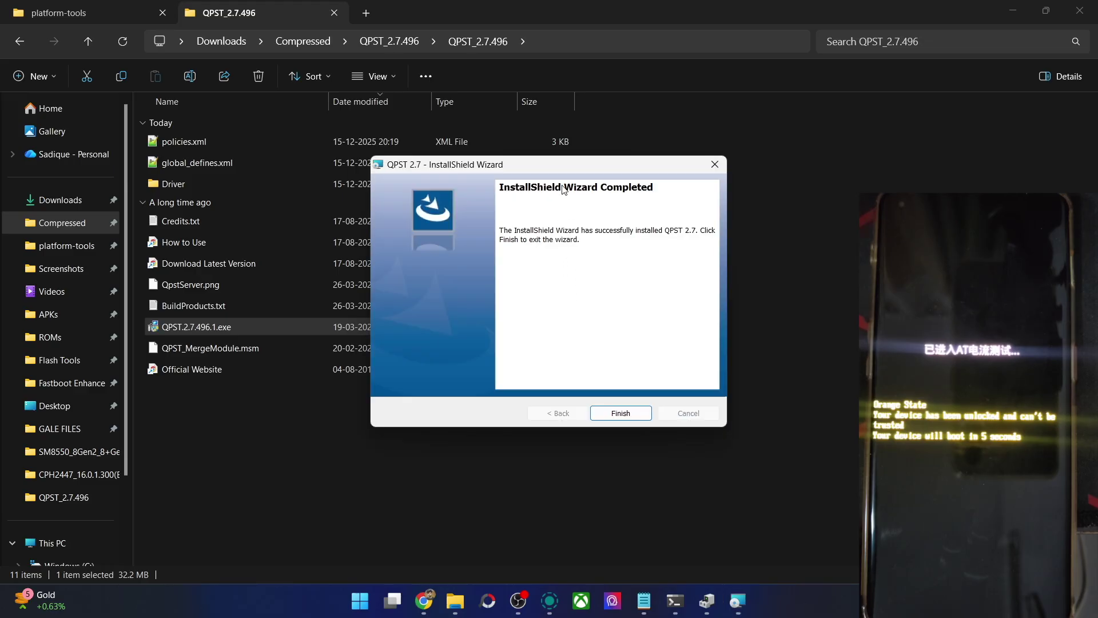
left_click(616, 416)
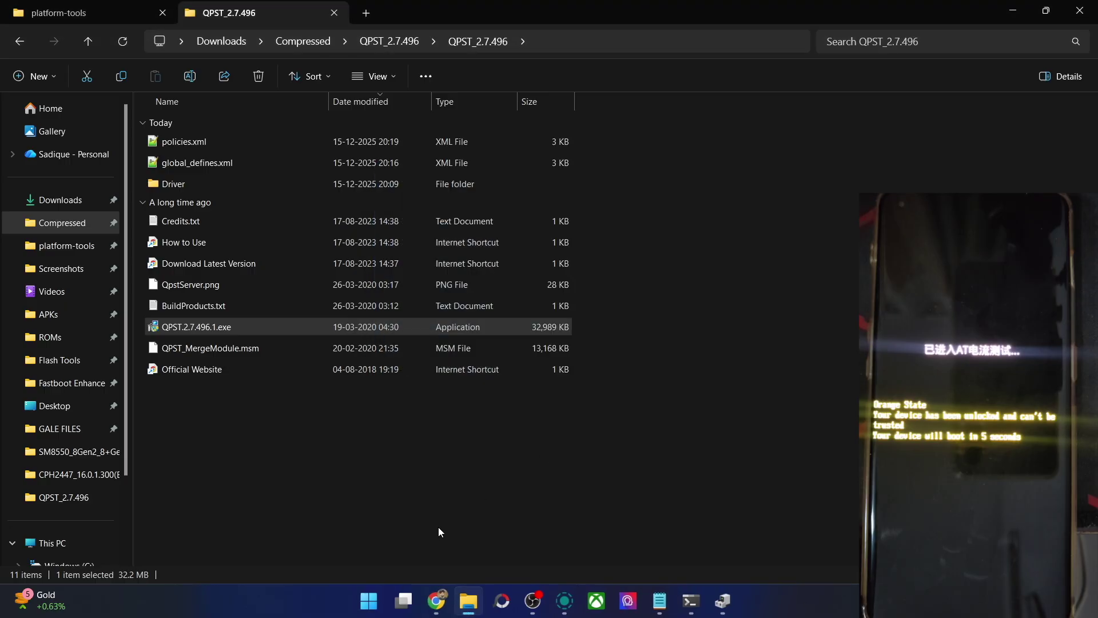
- Search Windows for qpst and launch the QPST Configuration app
key("super")
type("q")
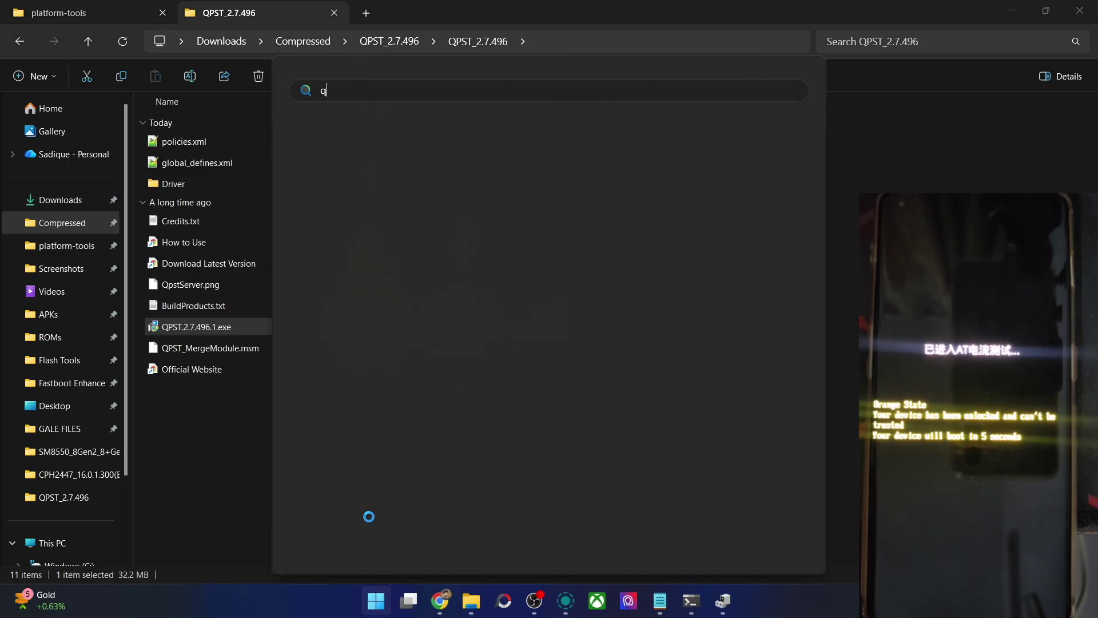
type("pst")
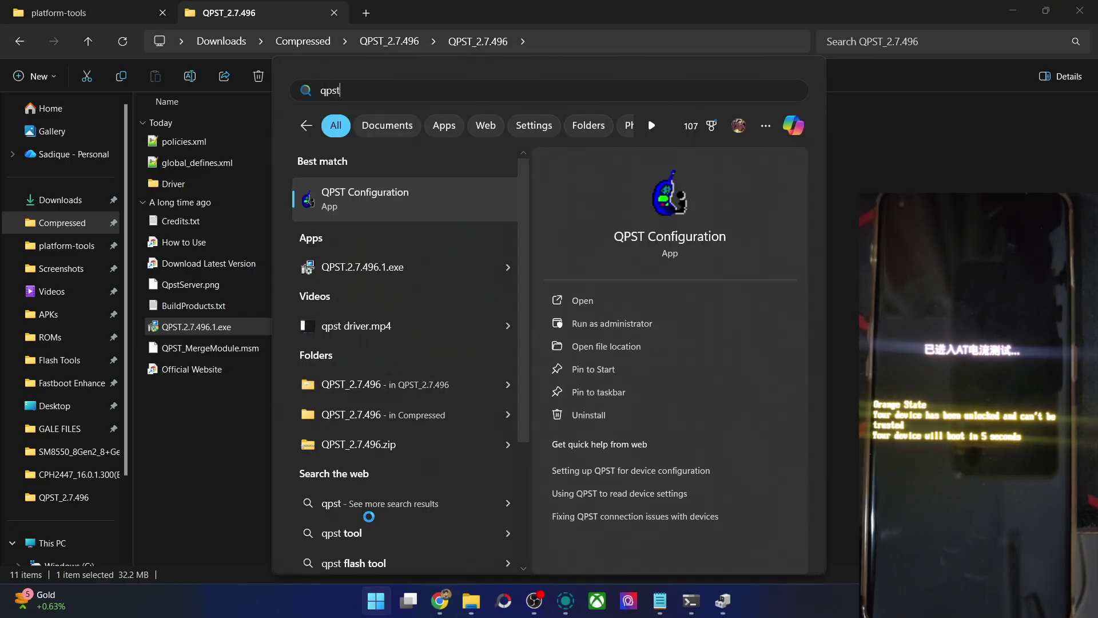
left_click(581, 302)
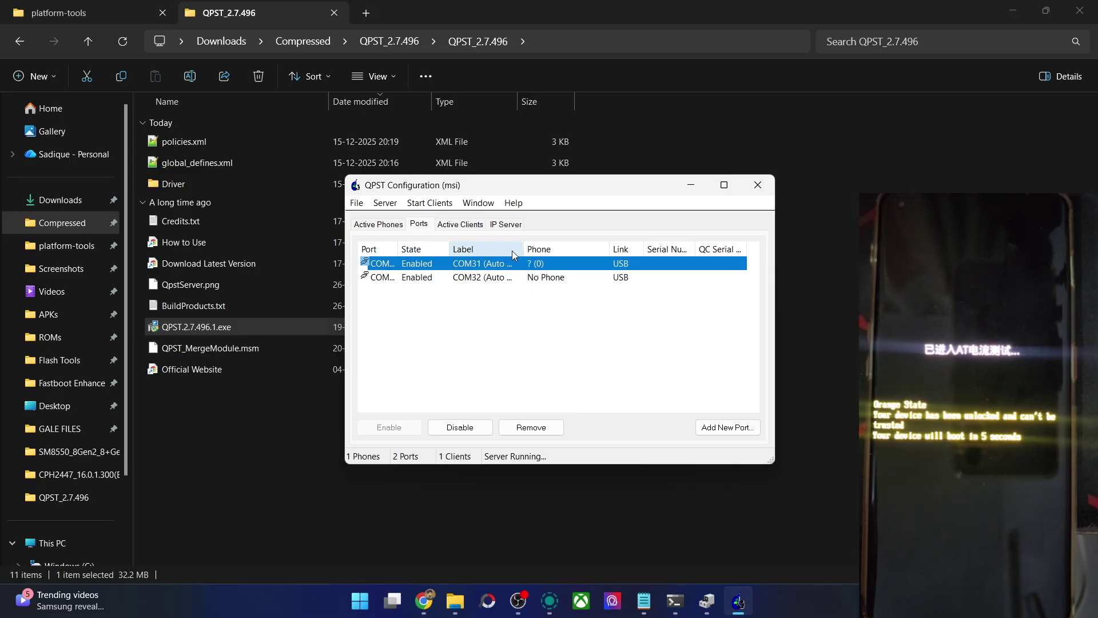
- Consult step 4 of the browser guide, then start the EFS Explorer client from QPST Configuration
left_click(427, 602)
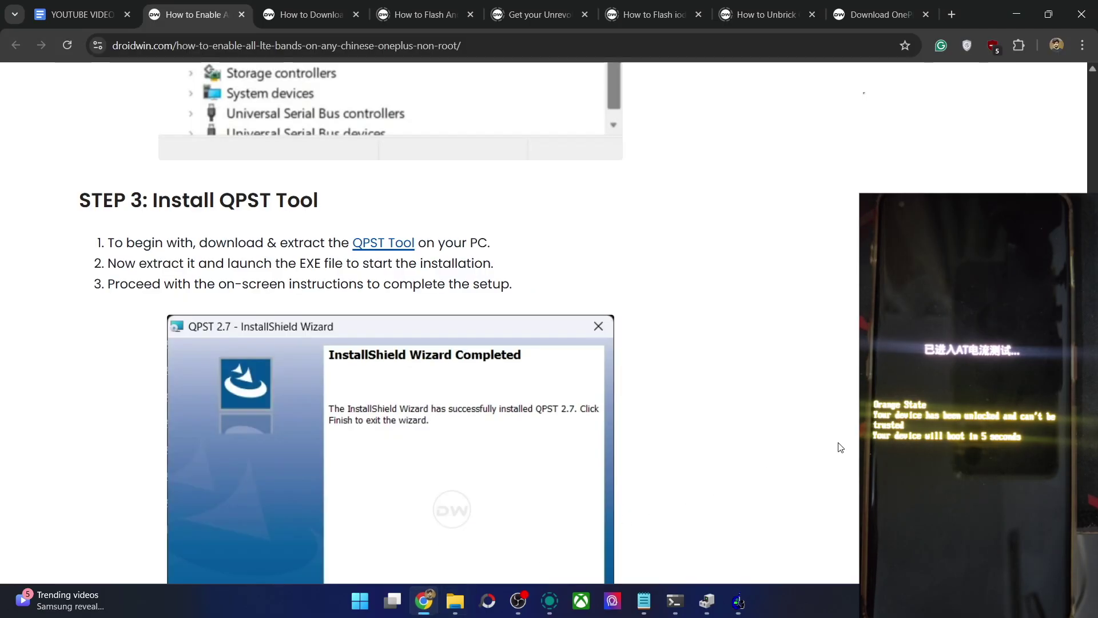
scroll(864, 93, "down", 1)
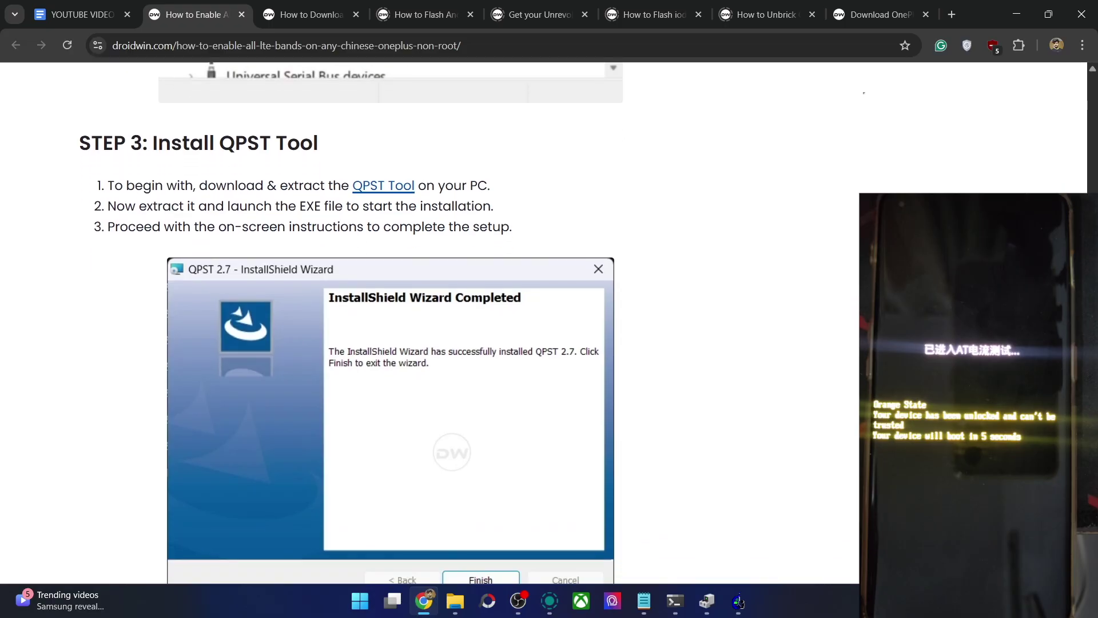
scroll(863, 92, "down", 8)
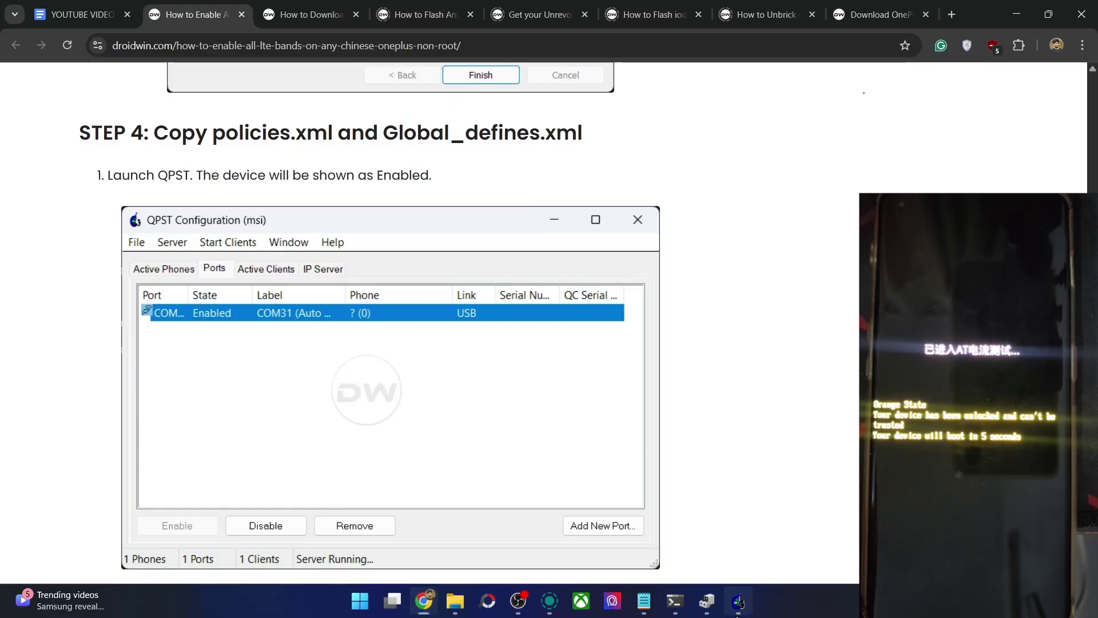
left_click(733, 611)
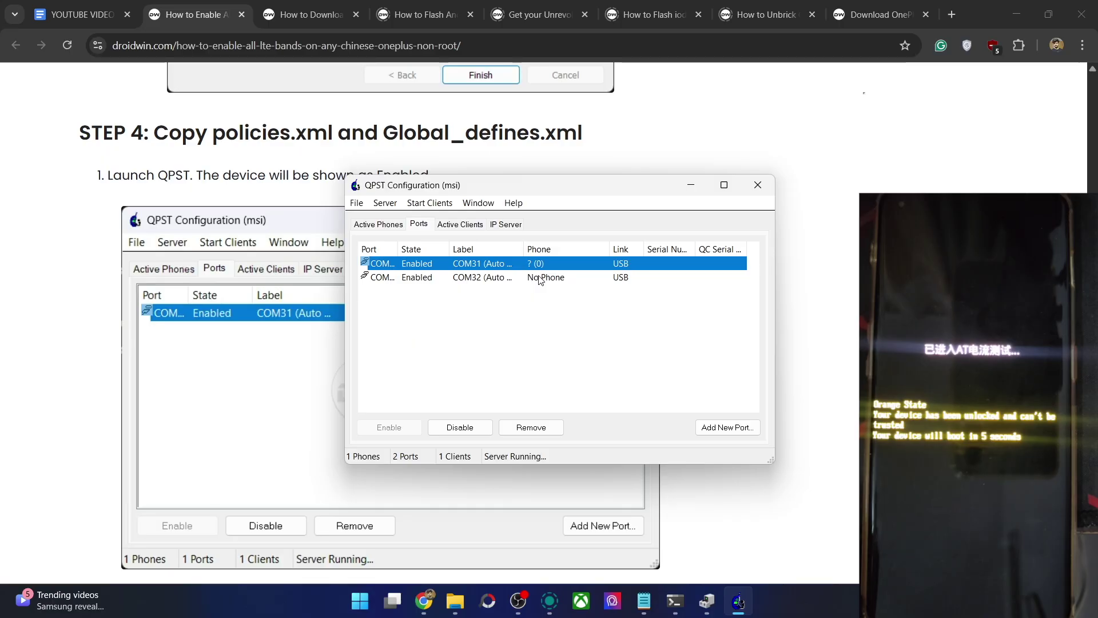
left_click_drag(549, 189, 408, 214)
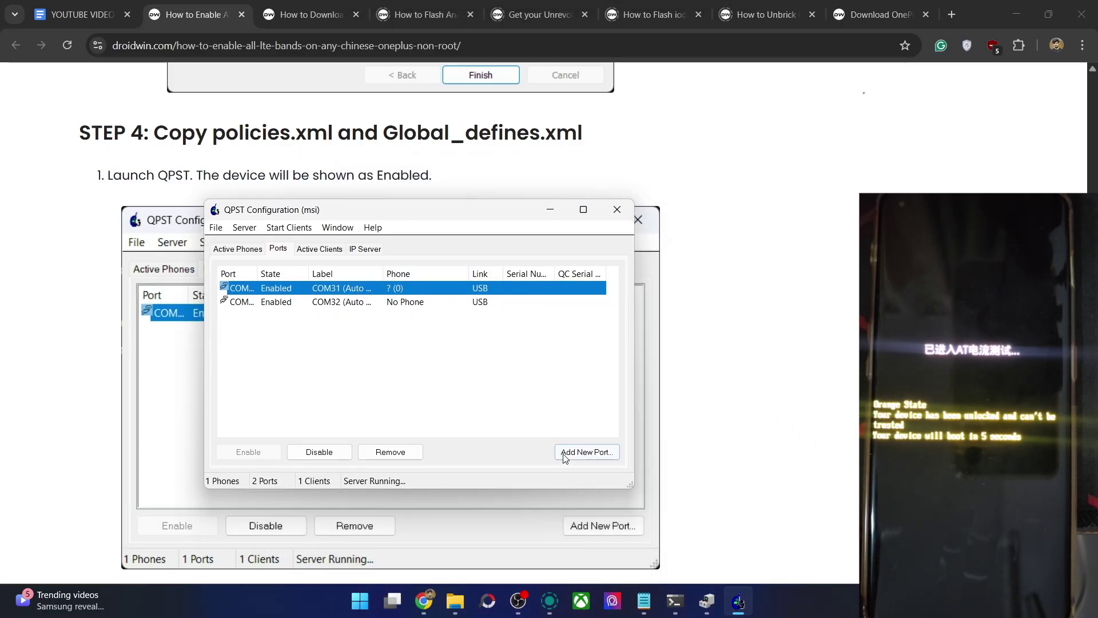
left_click(290, 228)
left_click(300, 242)
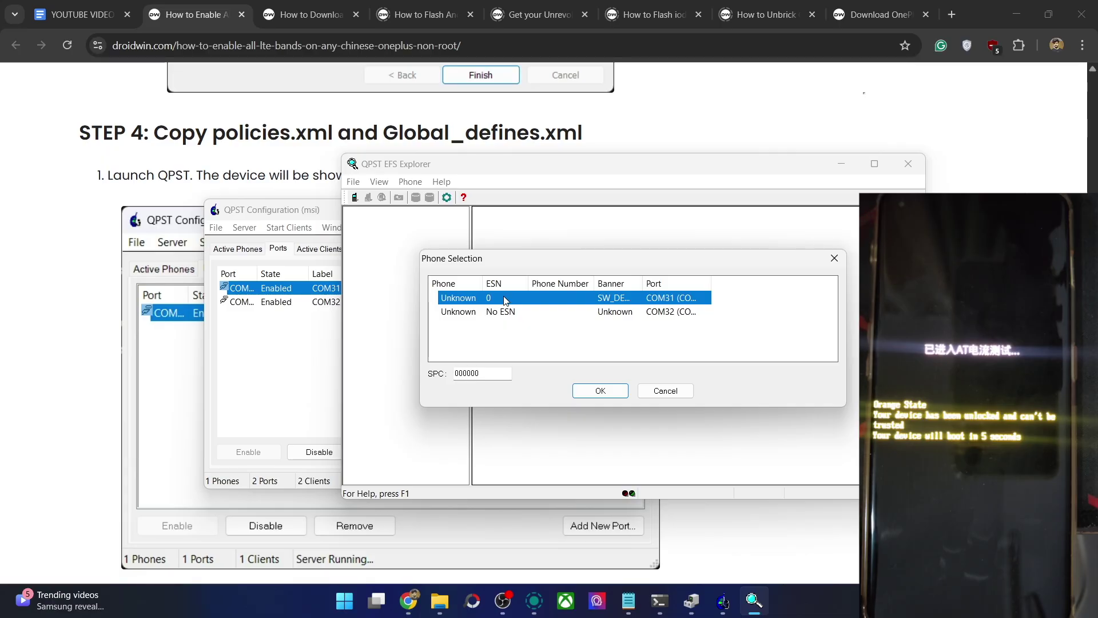
- Check the Phone Selection instructions in the browser guide, then connect EFS Explorer to the phone on COM31
left_click(740, 516)
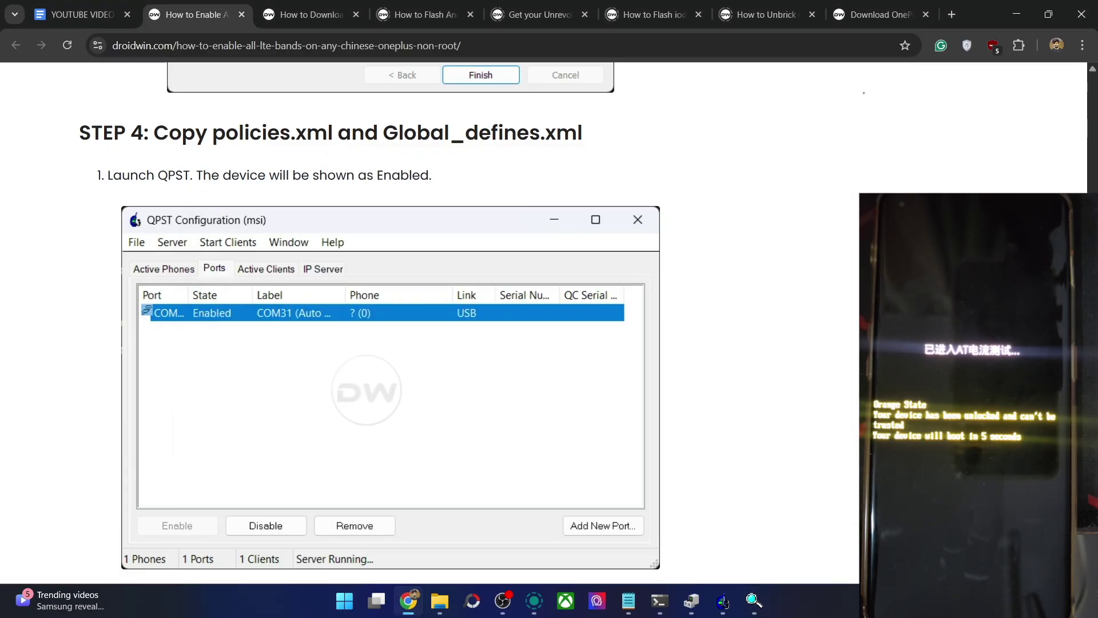
scroll(370, 323, "down", 8)
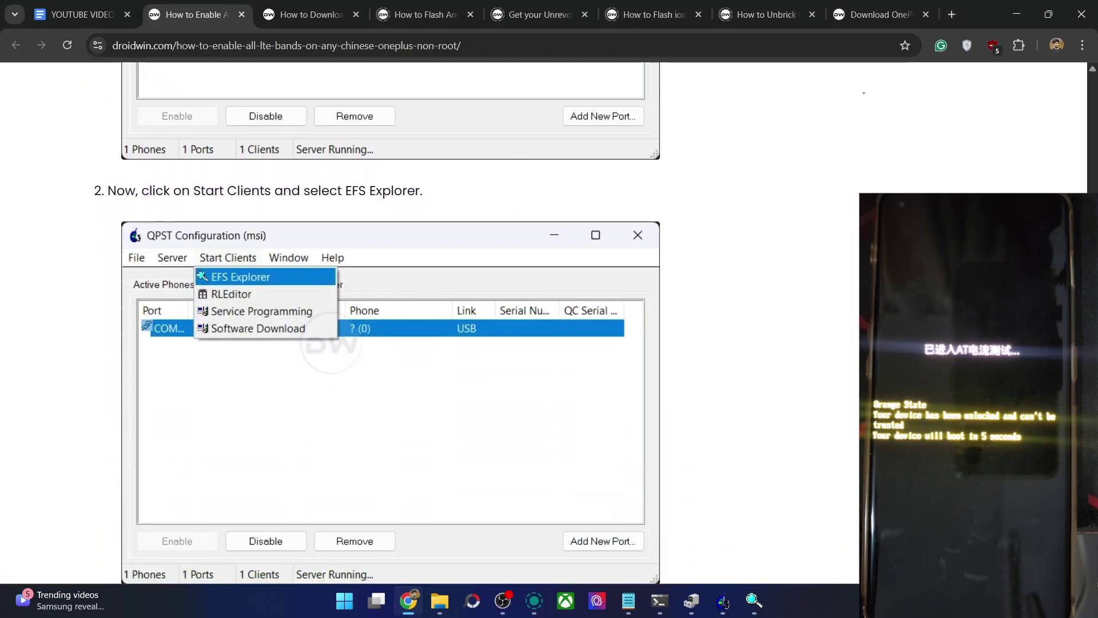
scroll(377, 320, "down", 6)
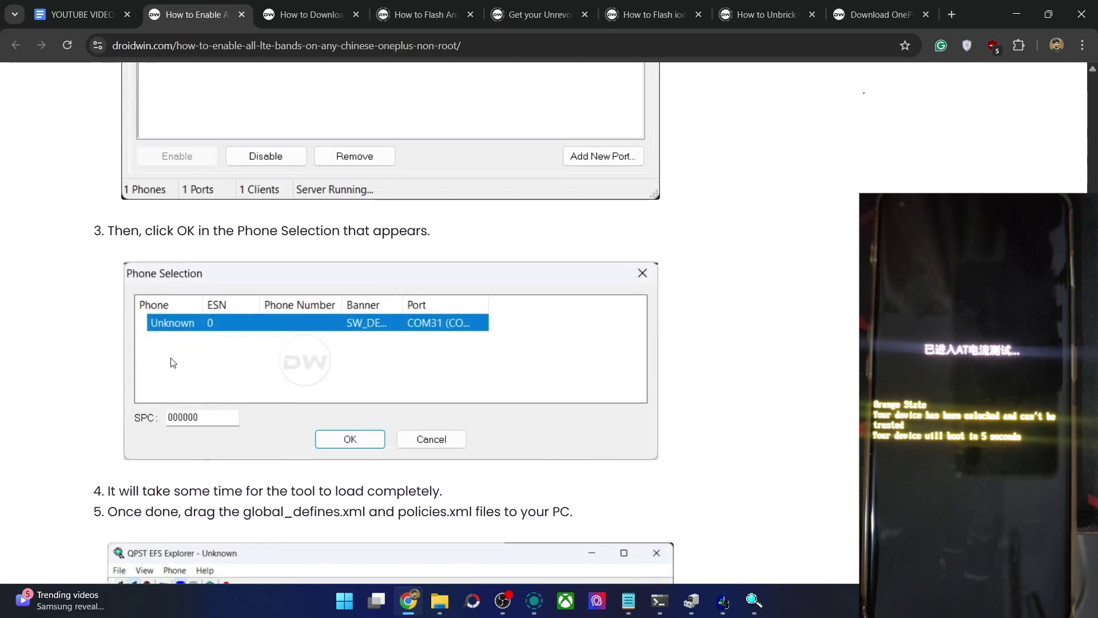
left_click(754, 601)
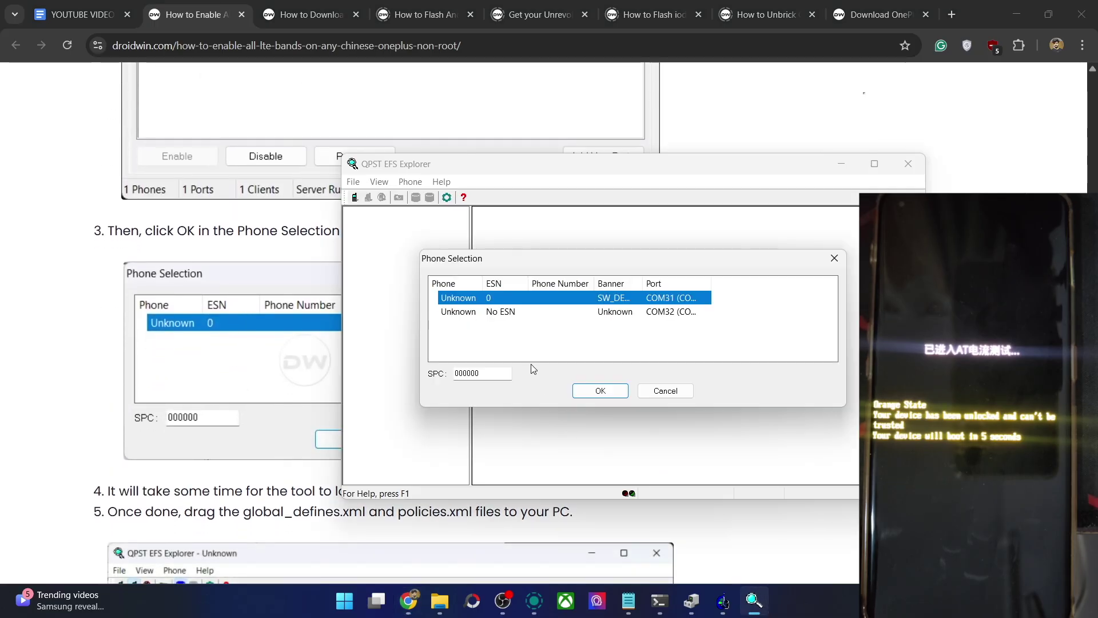
left_click(594, 389)
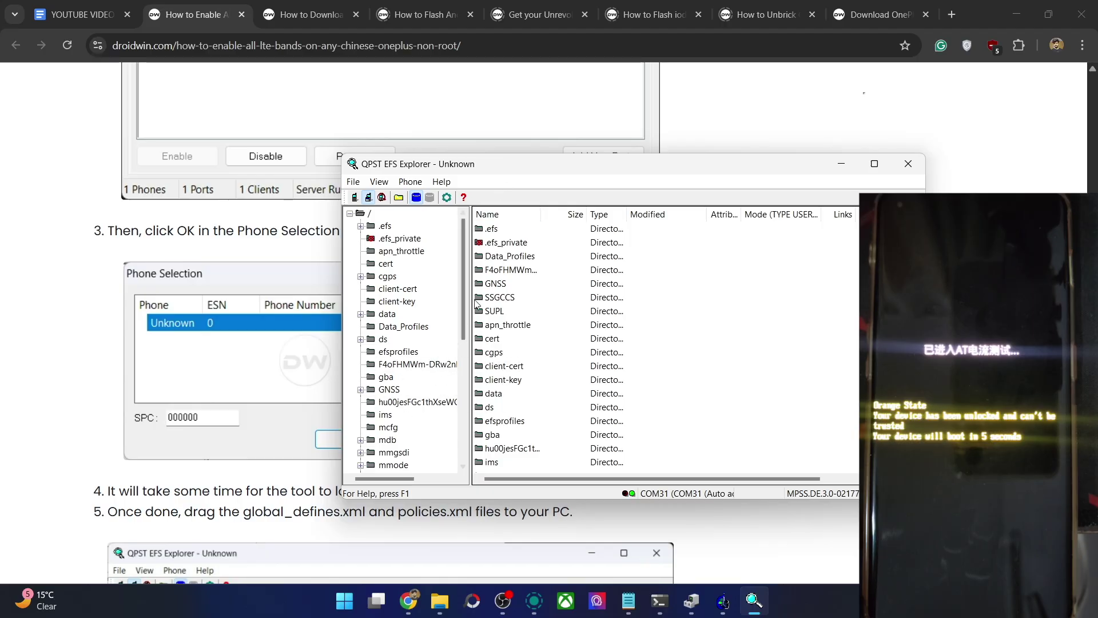
- Open the phone's policyman folder in EFS Explorer and widen the Name column to show full file names
left_click_drag(462, 268, 457, 340)
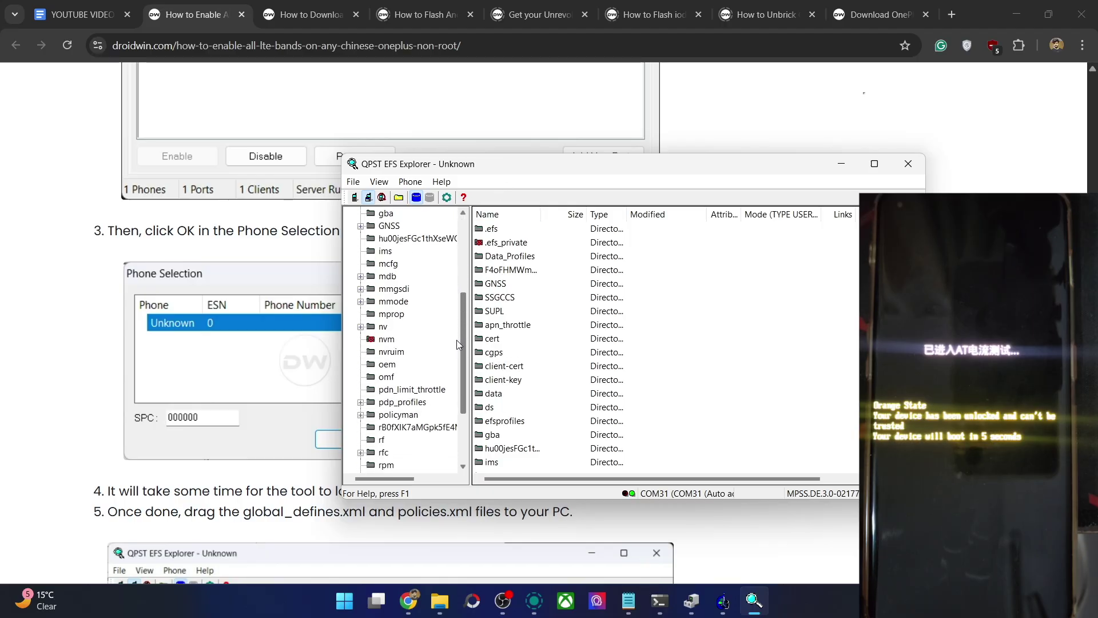
left_click(361, 415)
double_click(397, 416)
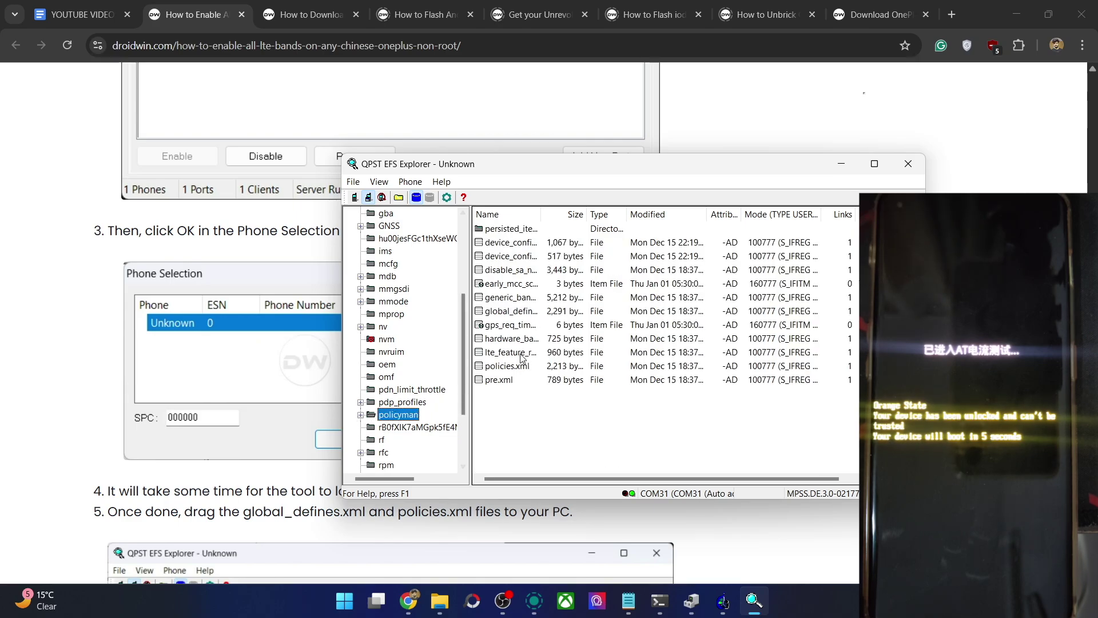
left_click_drag(542, 214, 614, 214)
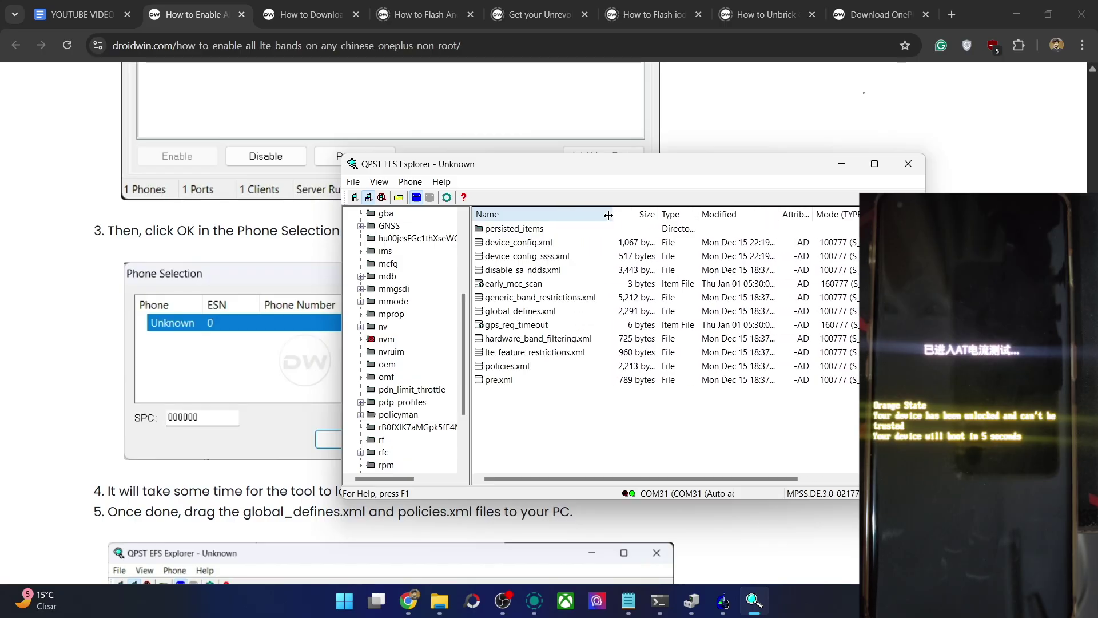
- Copy global_defines.xml and policies.xml from the phone's policyman folder into the platform-tools folder on the PC
left_click(522, 314)
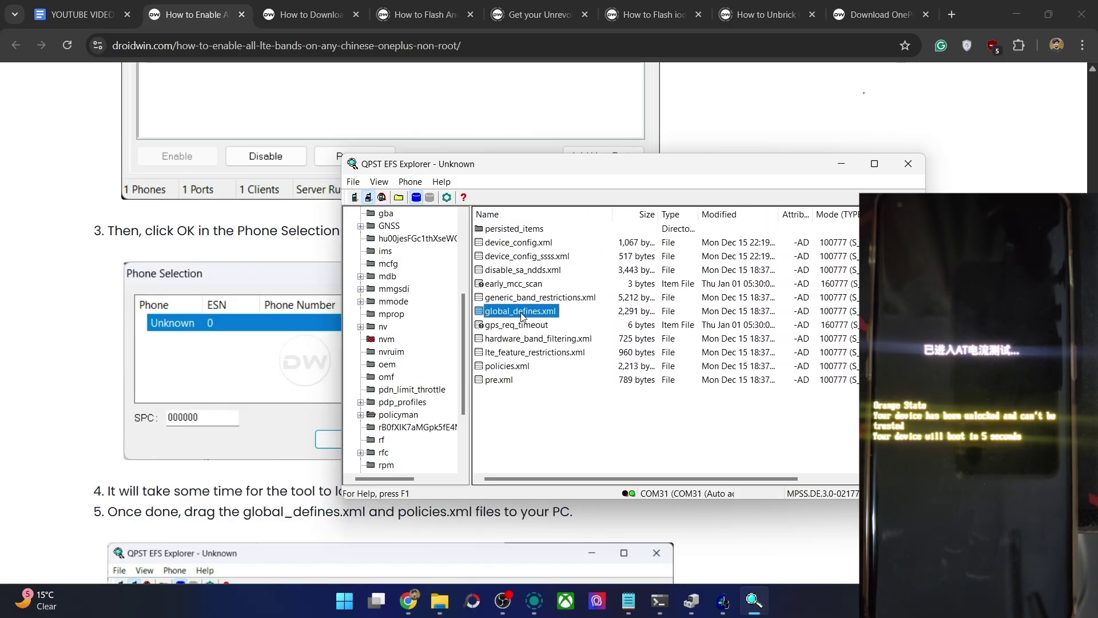
left_click(524, 366)
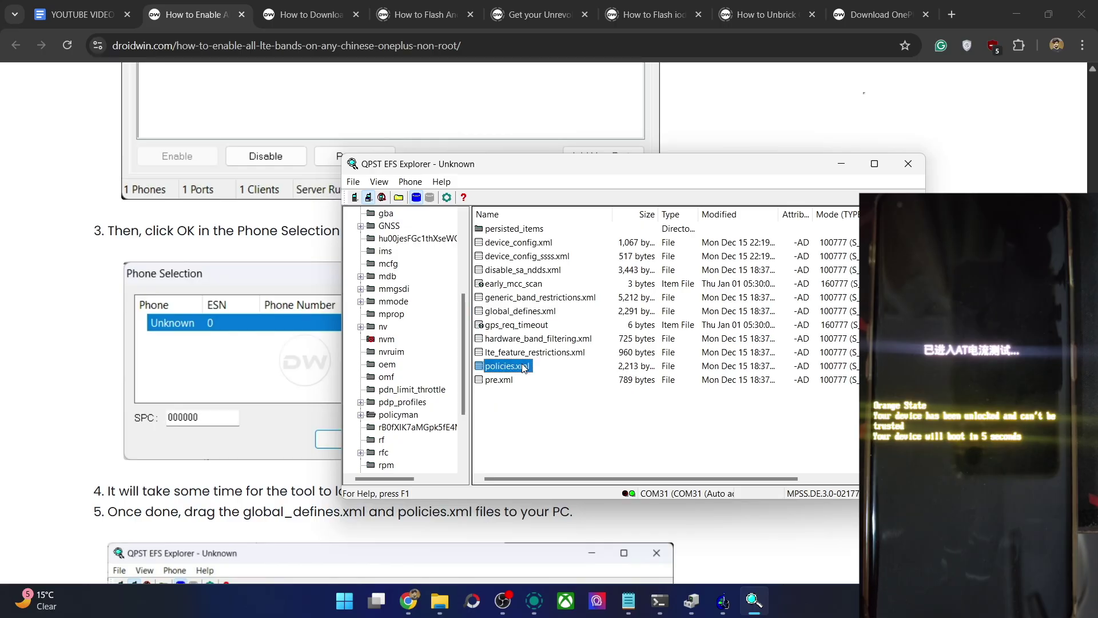
left_click(524, 312)
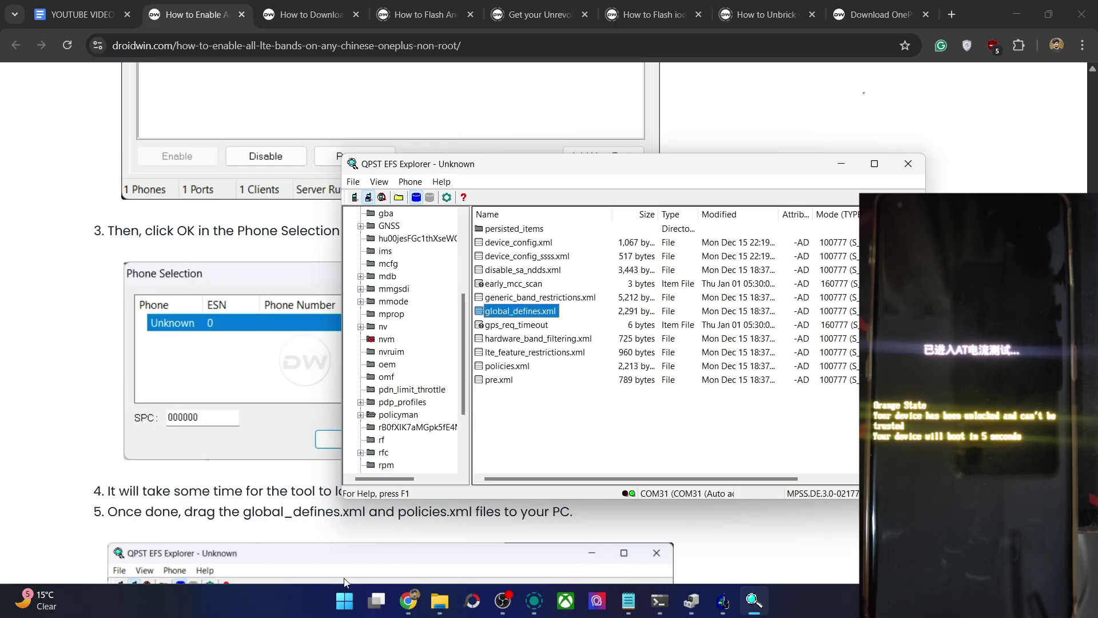
left_click(439, 601)
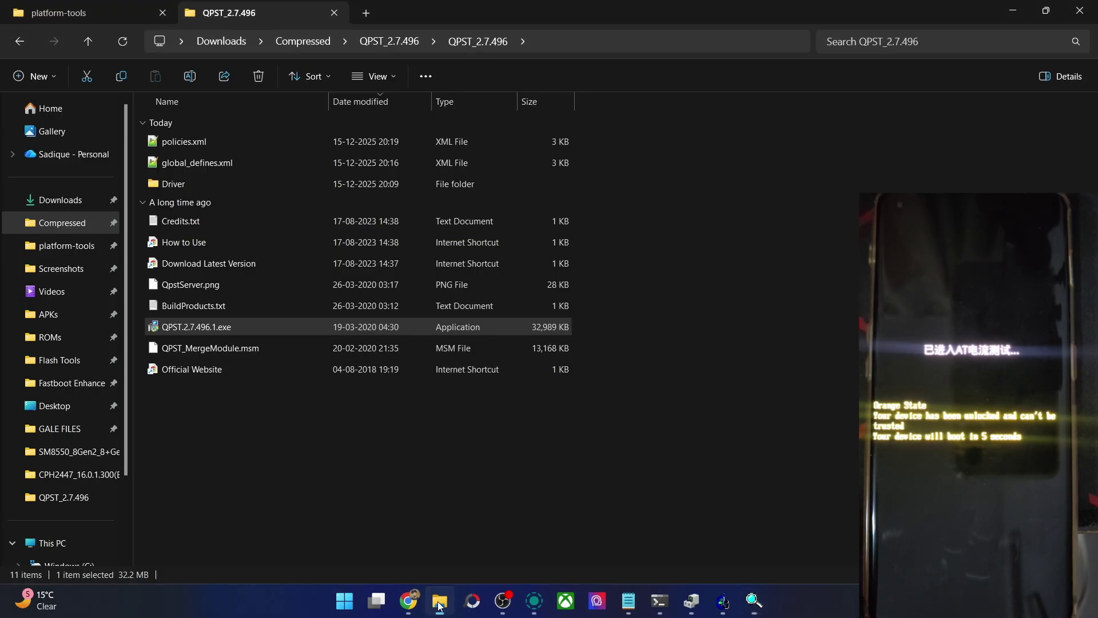
left_click(80, 16)
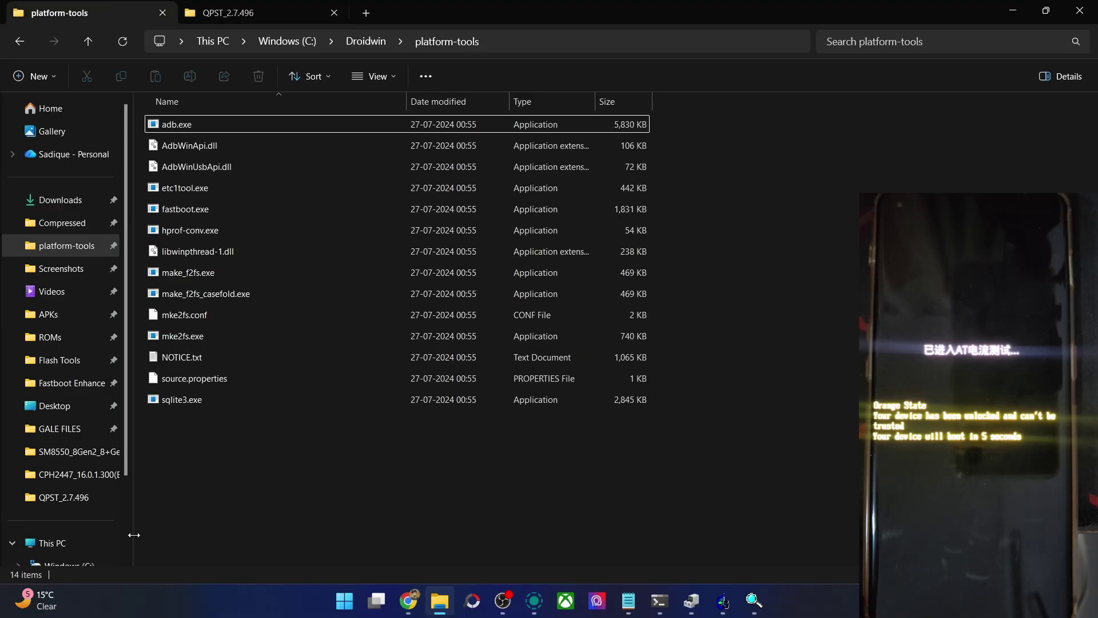
mouse_move(760, 606)
left_click(724, 546)
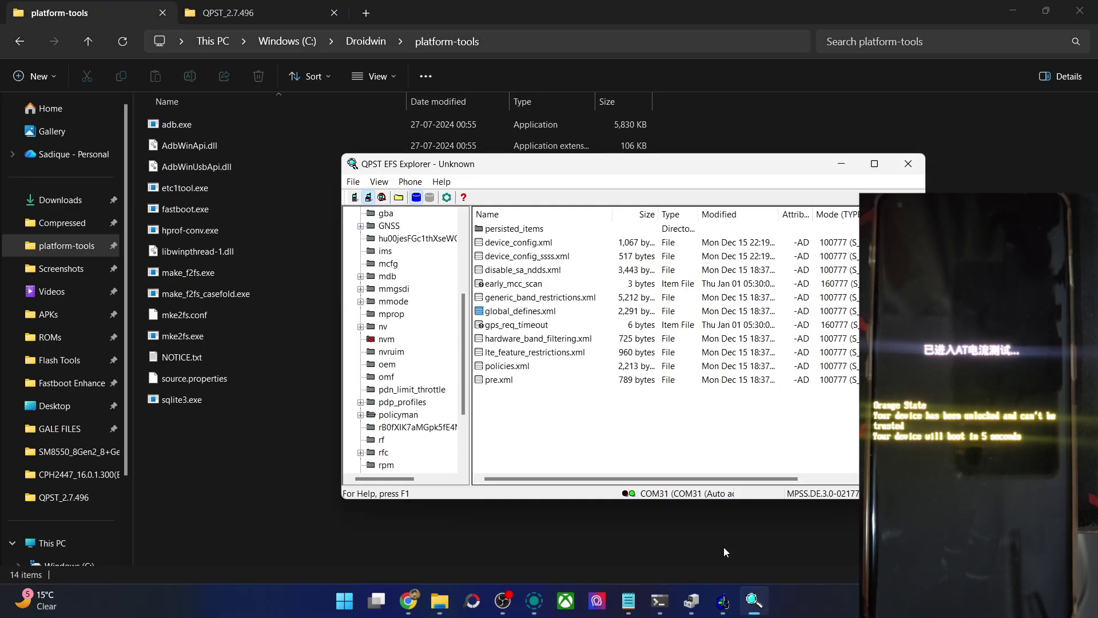
left_click(524, 317)
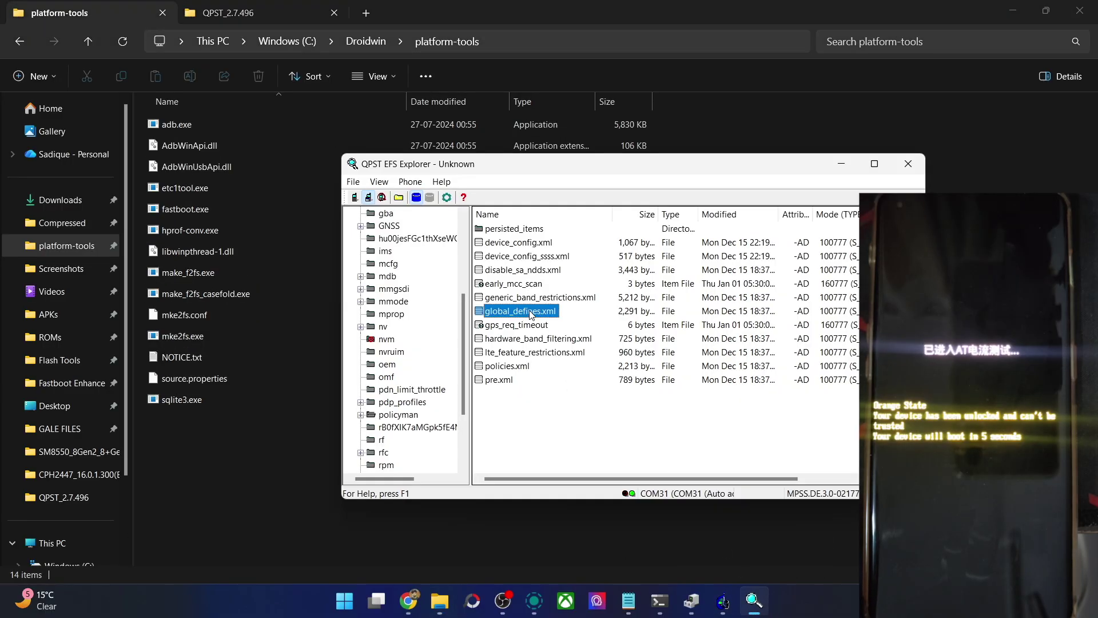
left_click(201, 471)
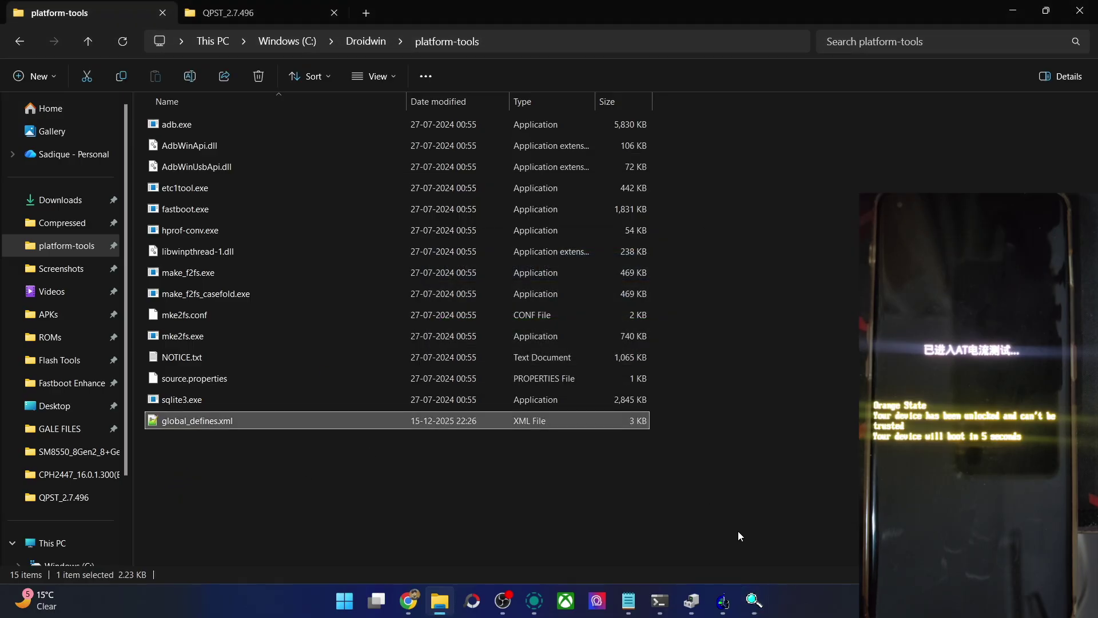
left_click(754, 601)
left_click_drag(505, 370, 211, 475)
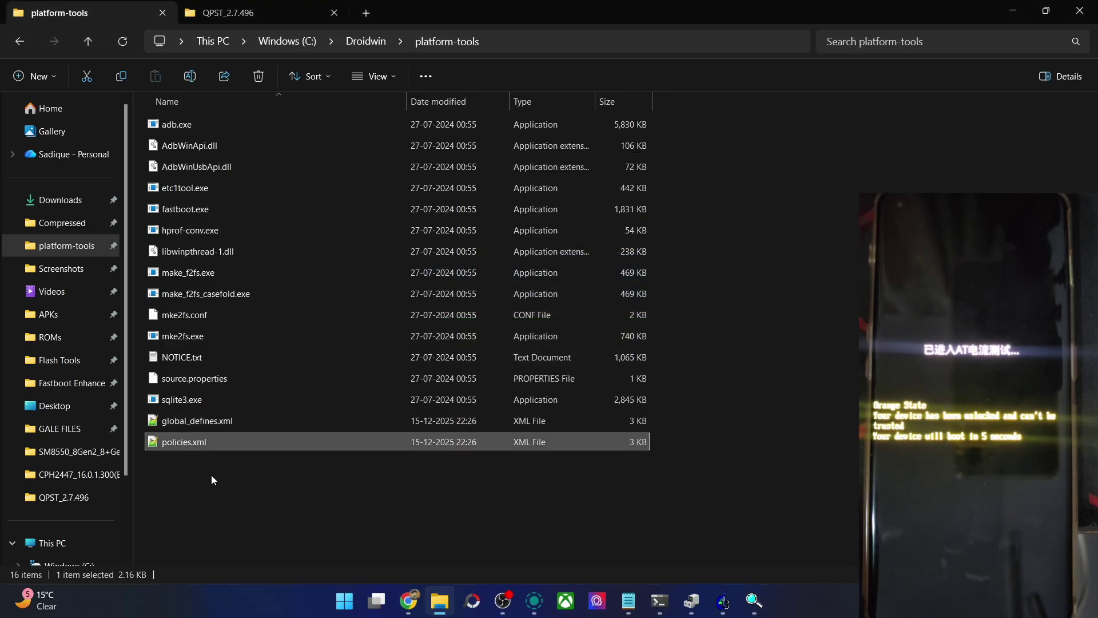
- Back up both XML files by copying them to the CPH2447_16.0.1.300(EX01) folder inside ROMs > Partition Files Backup
left_click(527, 492)
left_click_drag(302, 499, 240, 427)
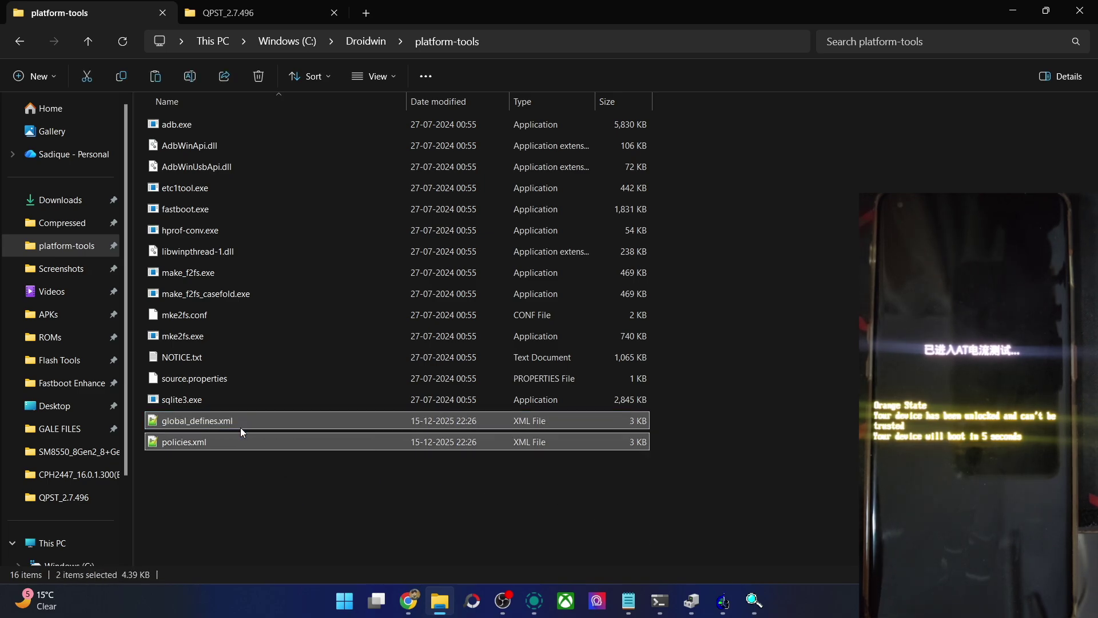
key("ctrl+c")
left_click(366, 13)
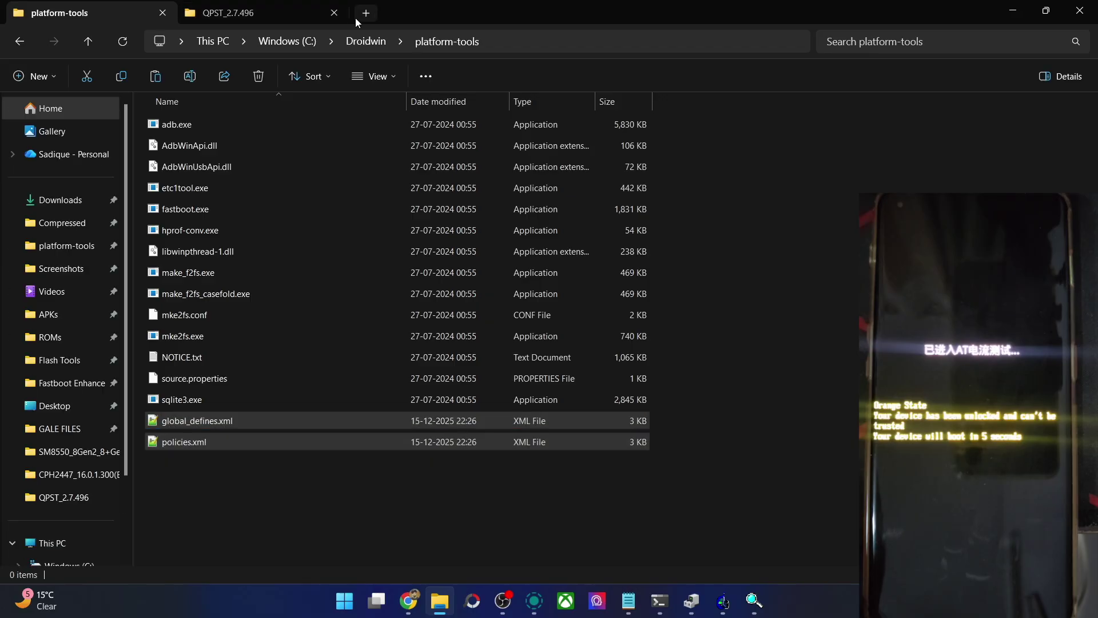
left_click(51, 337)
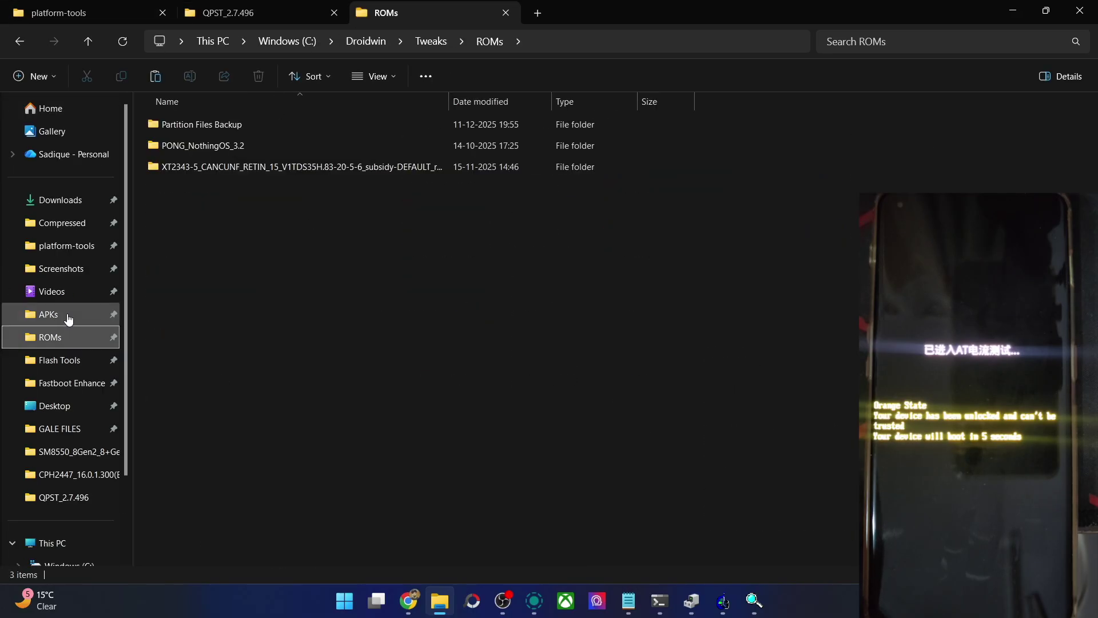
double_click(222, 124)
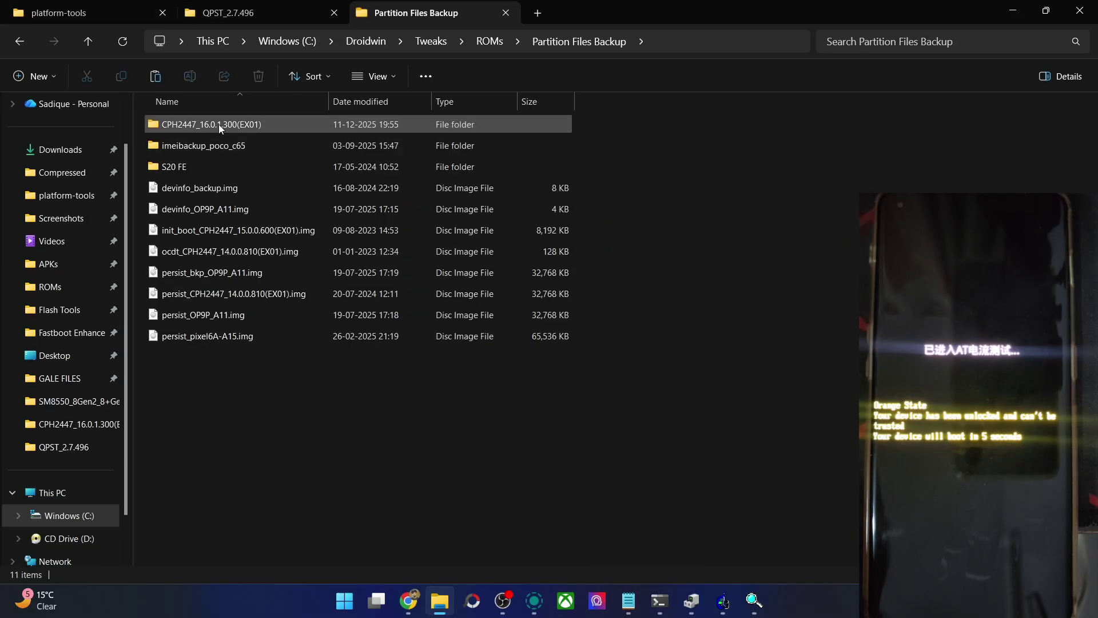
key("ctrl+v")
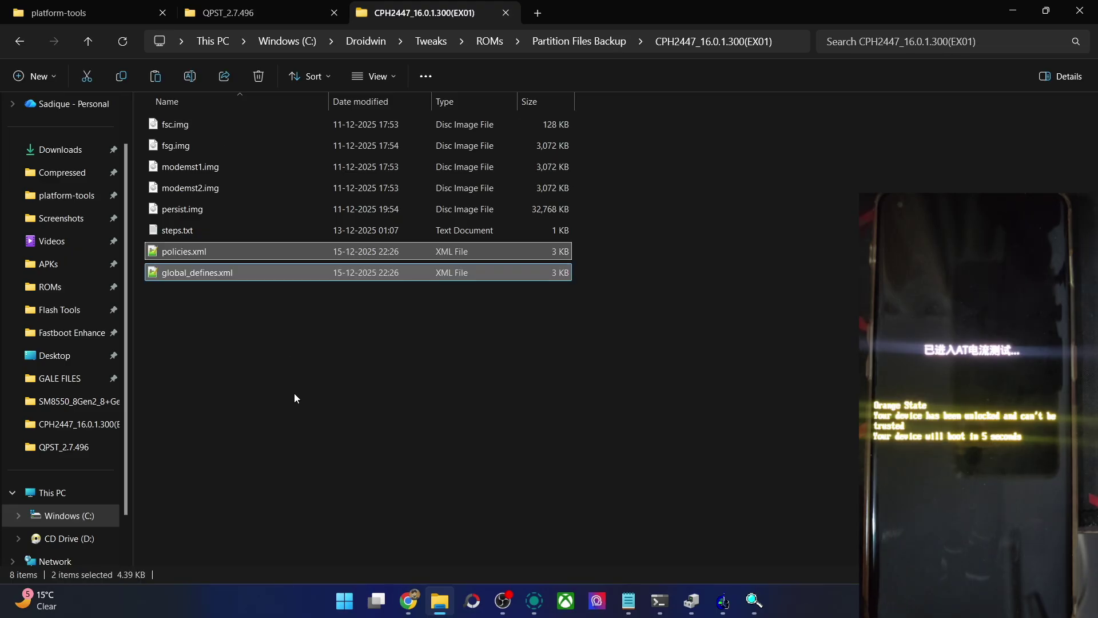
left_click_drag(258, 319, 163, 124)
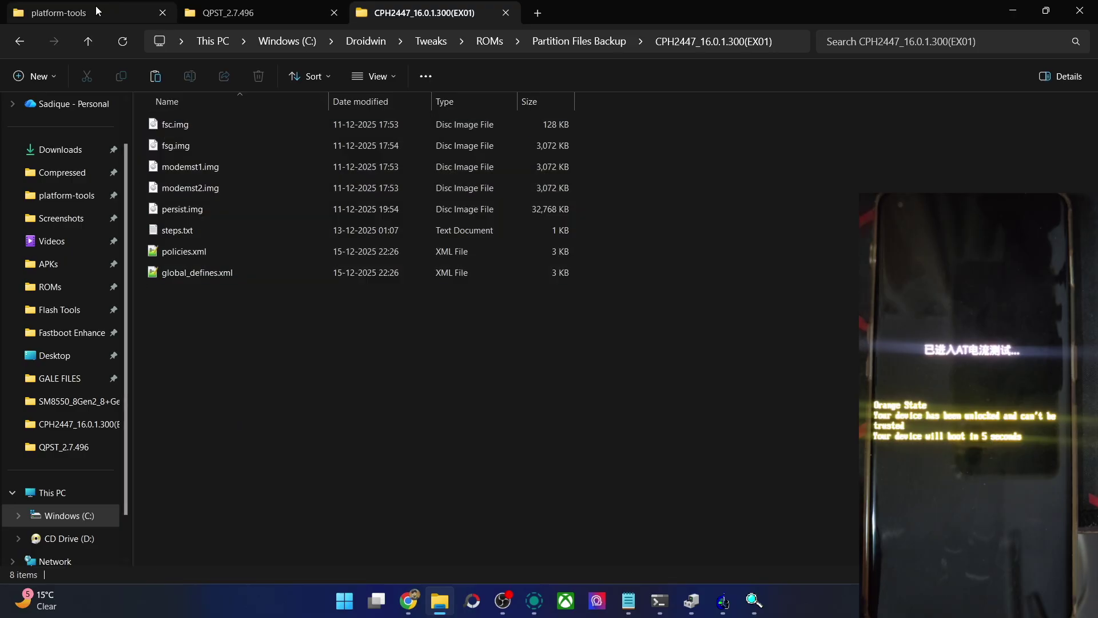
- Open the platform-tools copy of global_defines.xml in Notepad++ and locate the current and none values in the rf_band_list blocks
left_click(96, 10)
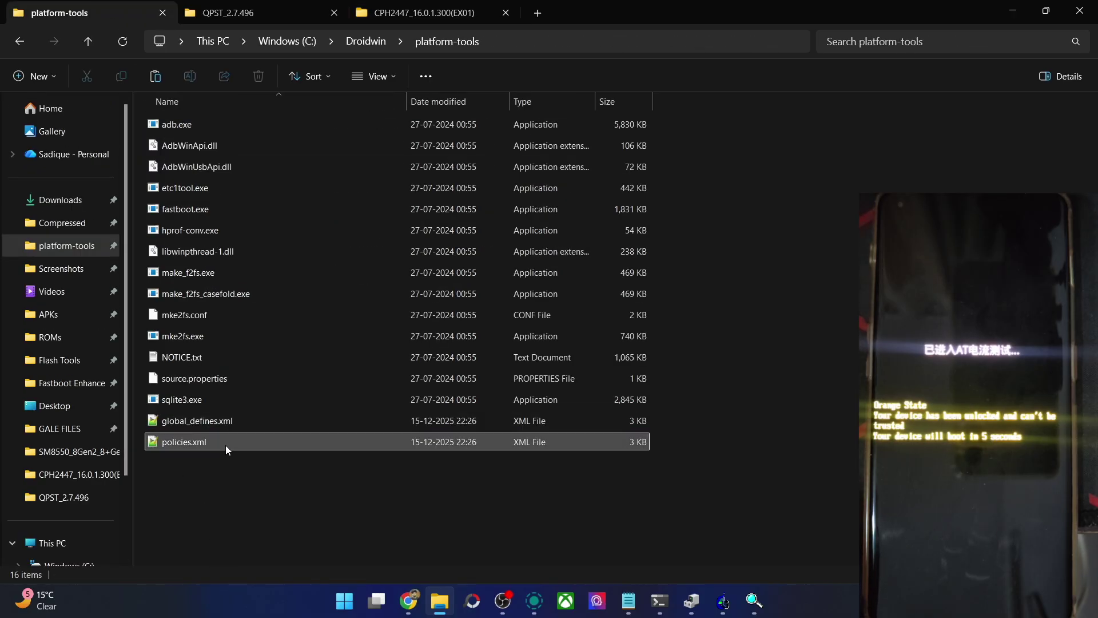
left_click(215, 429)
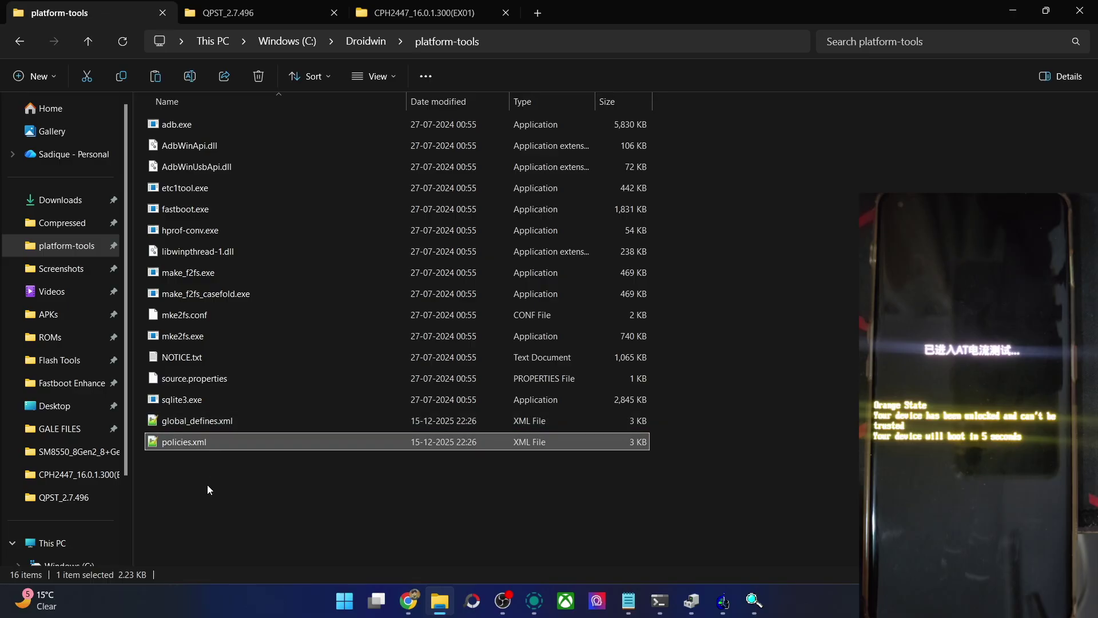
double_click(218, 424)
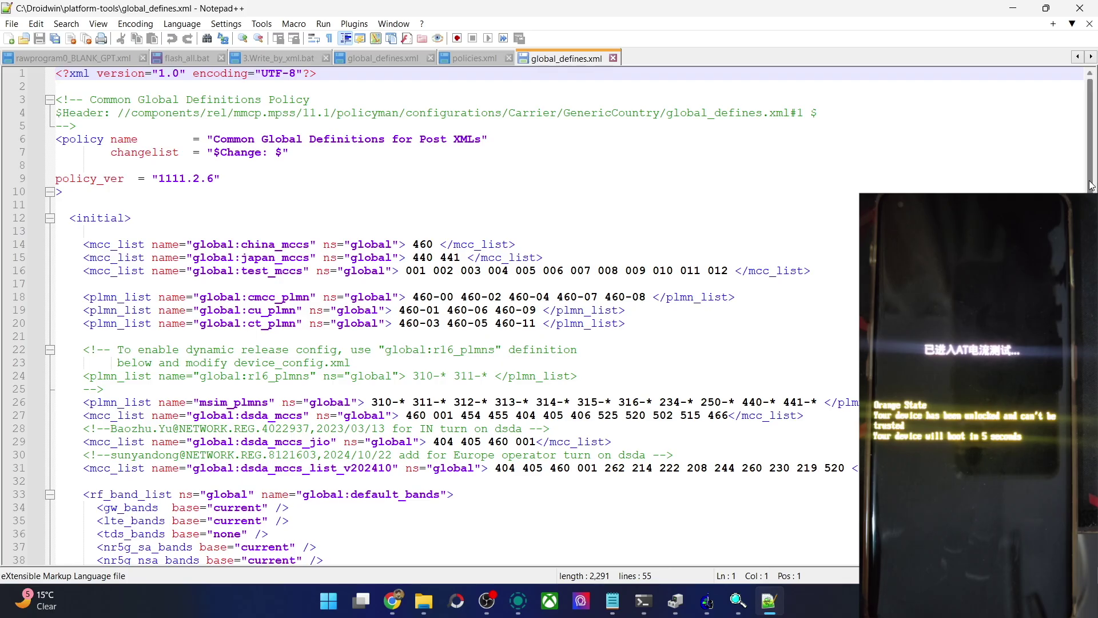
scroll(429, 315, "down", 7)
scroll(429, 314, "up", 1)
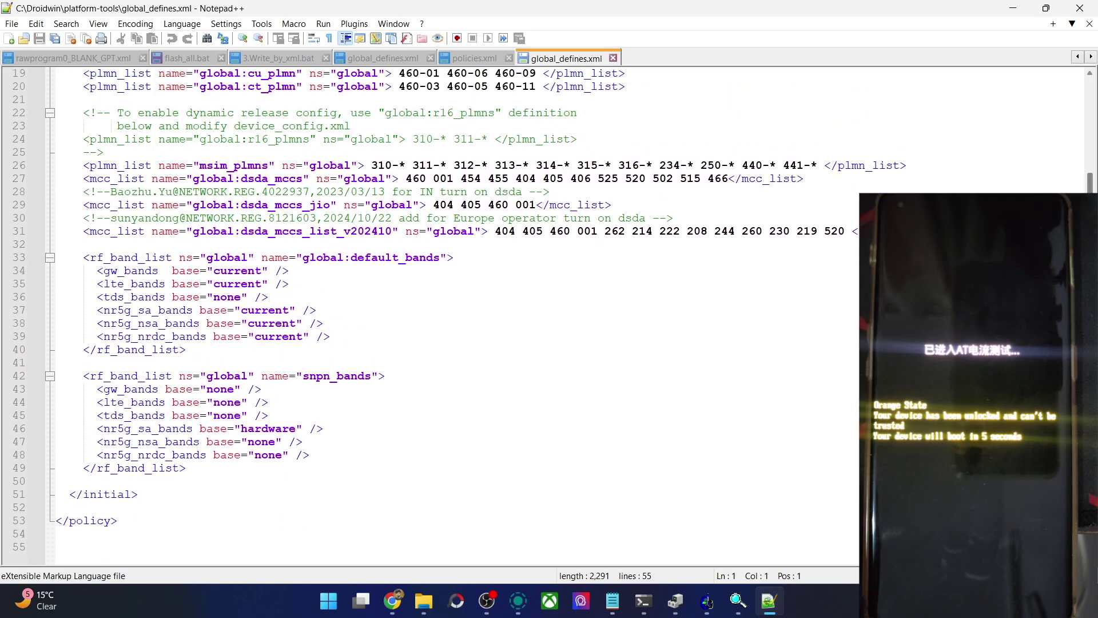
double_click(231, 272)
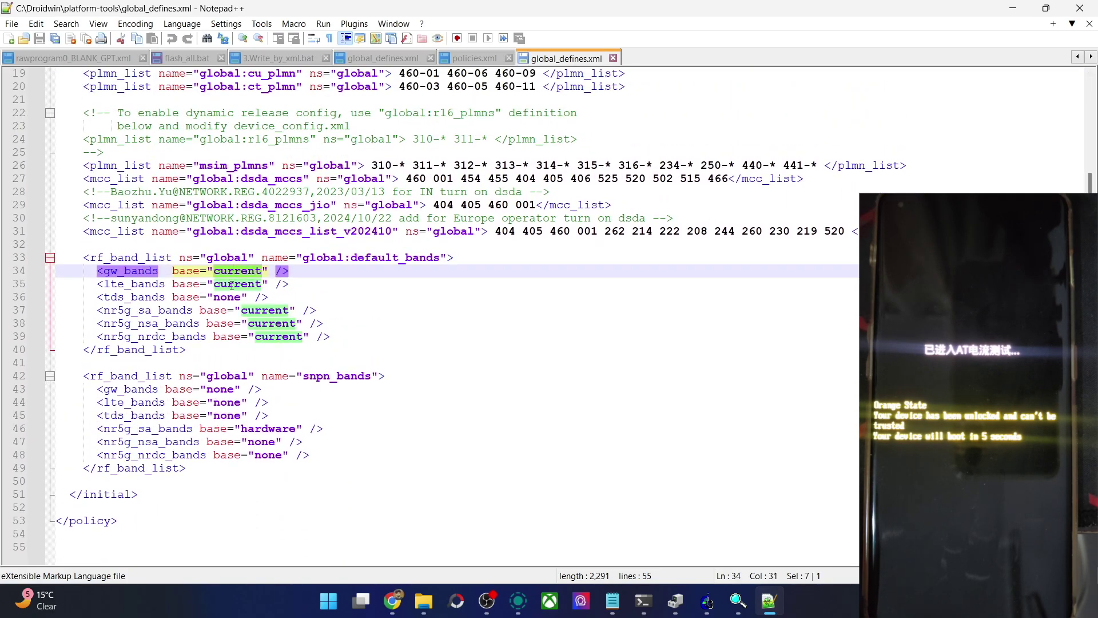
double_click(232, 298)
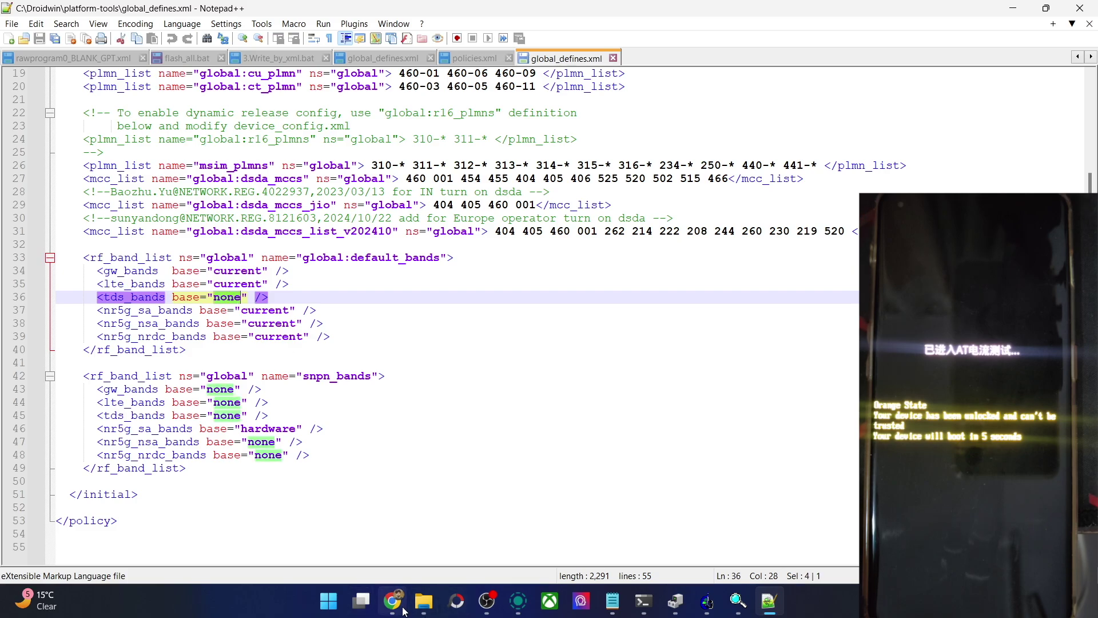
- Consult step 5 of the browser guide for the value that replaces current and none in global_defines.xml
left_click(391, 605)
scroll(377, 321, "down", 15)
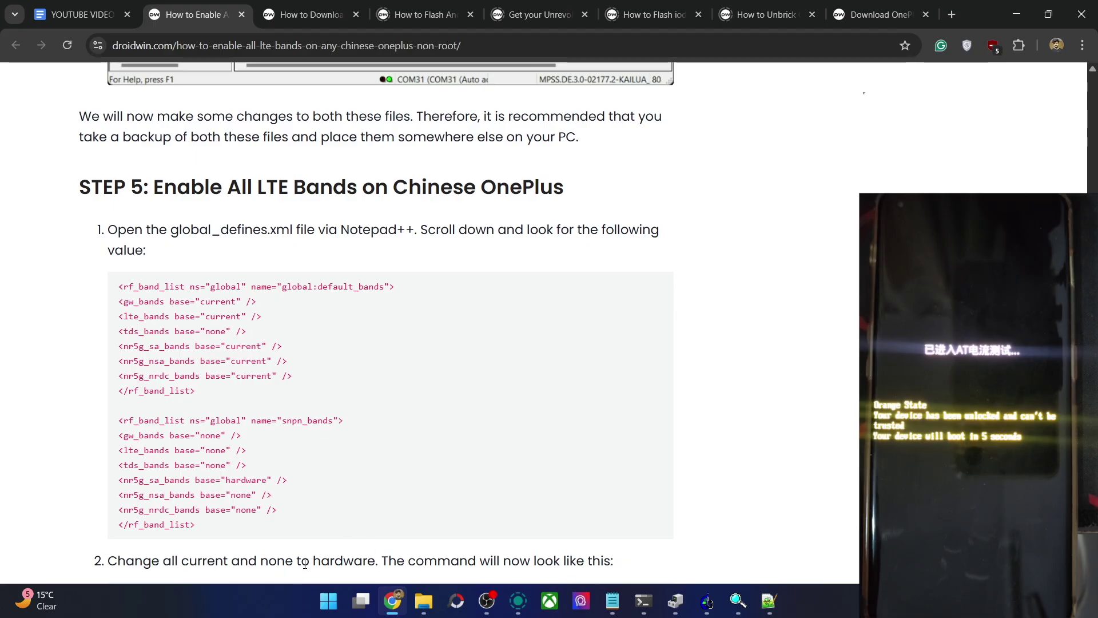
double_click(348, 560)
double_click(285, 558)
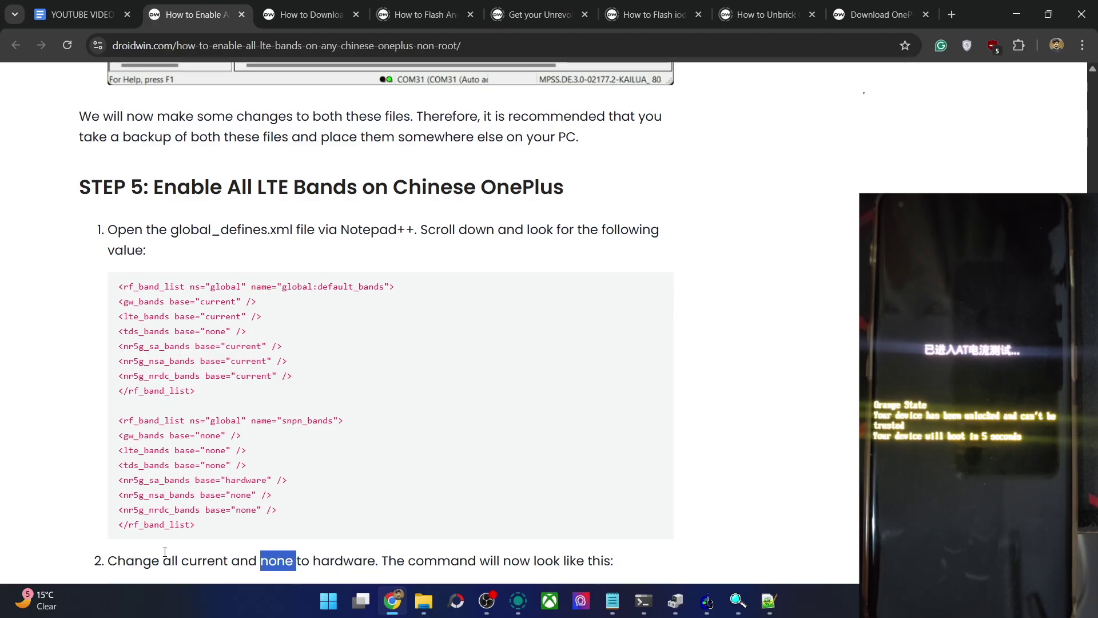
double_click(215, 561)
left_click(343, 563)
- Set the gw_bands and lte_bands base values to hardware in the global:default_bands list of global_defines.xml in Notepad++
left_click(769, 601)
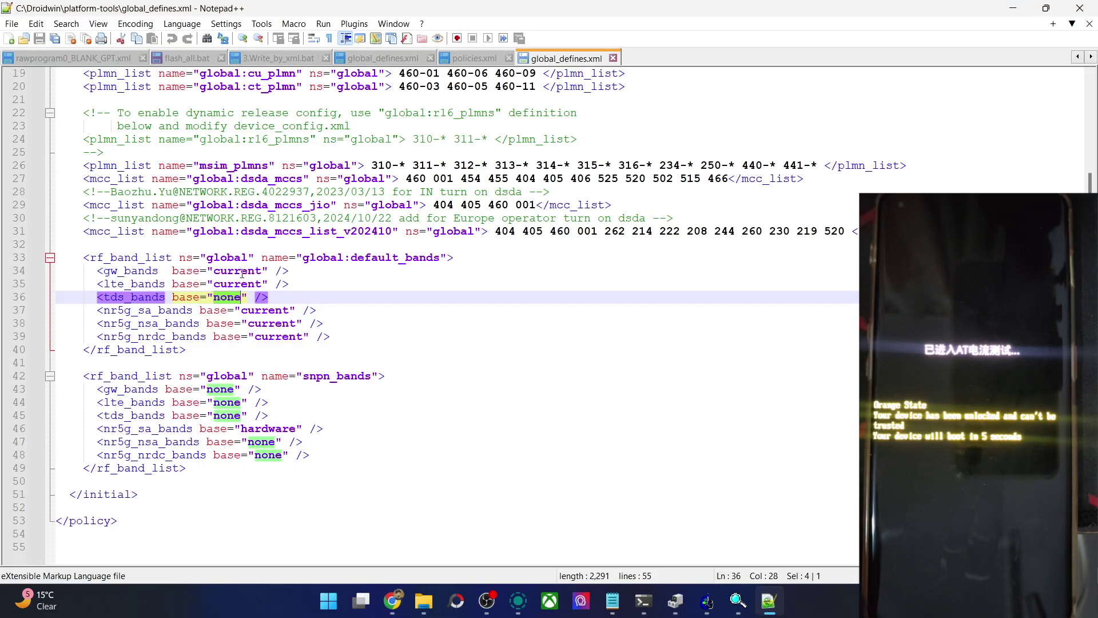
double_click(239, 271)
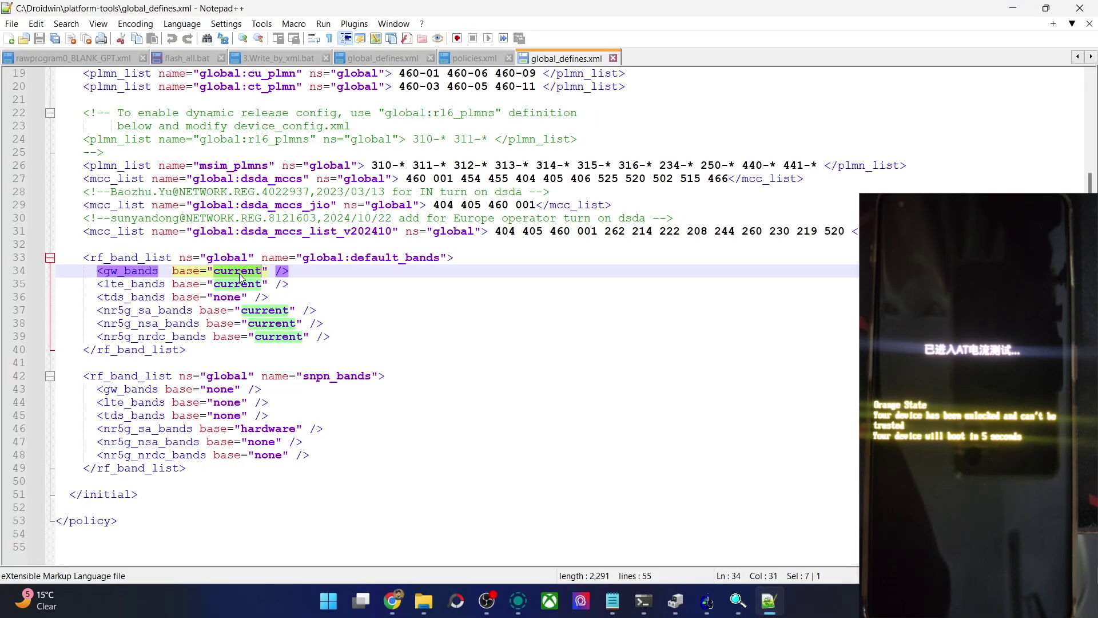
type("hardwa")
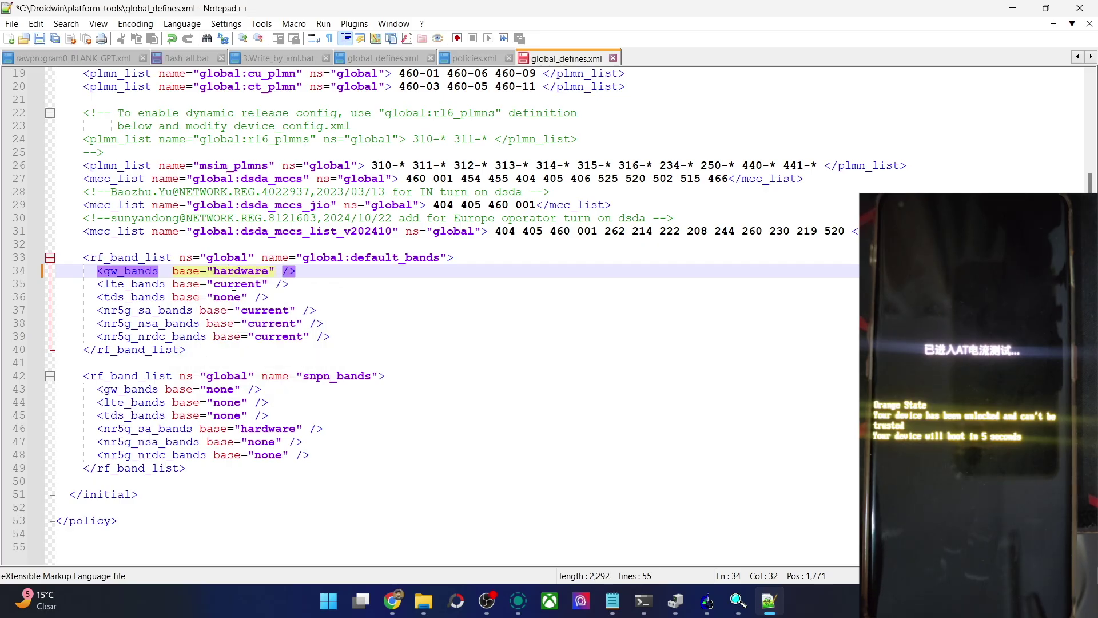
left_click(234, 284)
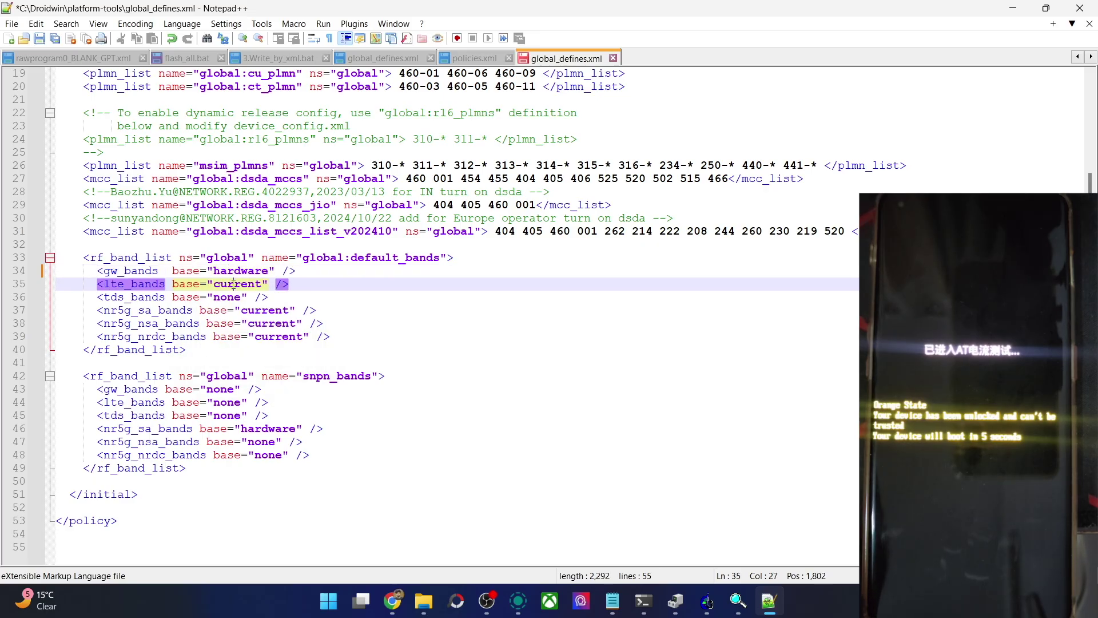
double_click(234, 272)
key("ctrl+c")
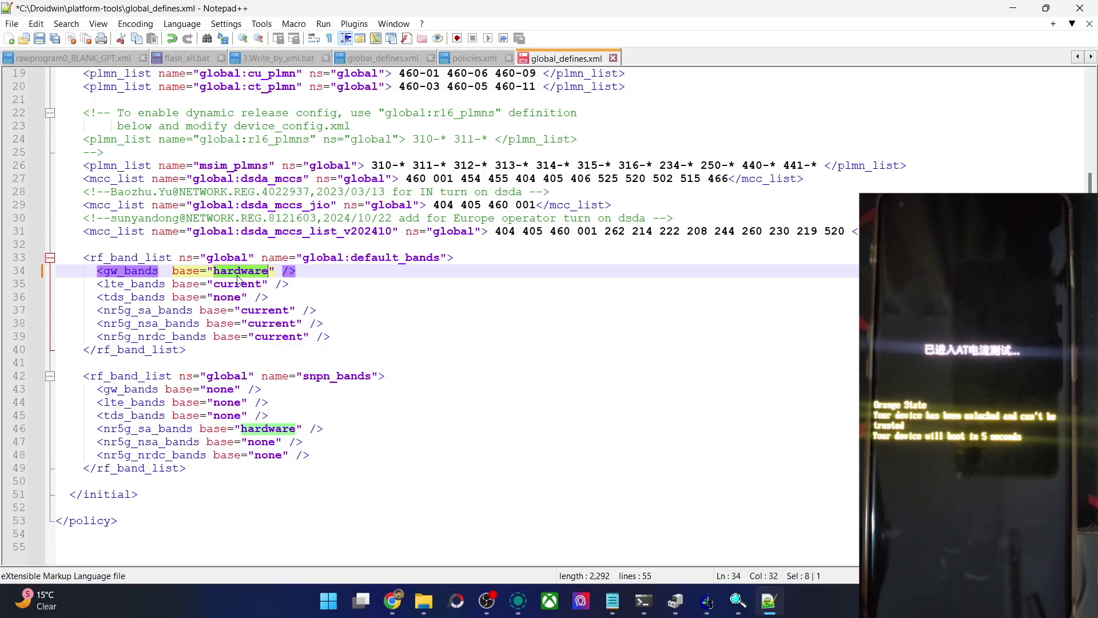
double_click(240, 284)
key("ctrl+v")
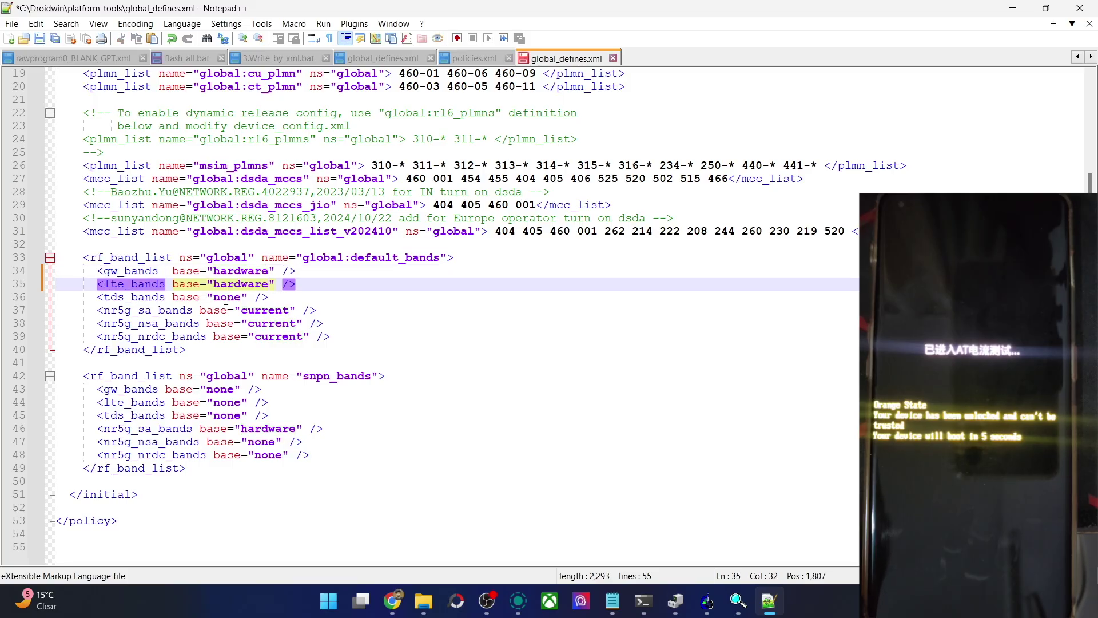
- Set the tds_bands, nr5g_sa_bands, nr5g_nsa_bands and nr5g_nrdc_bands base values to hardware in the global:default_bands list
double_click(227, 298)
key("ctrl+v")
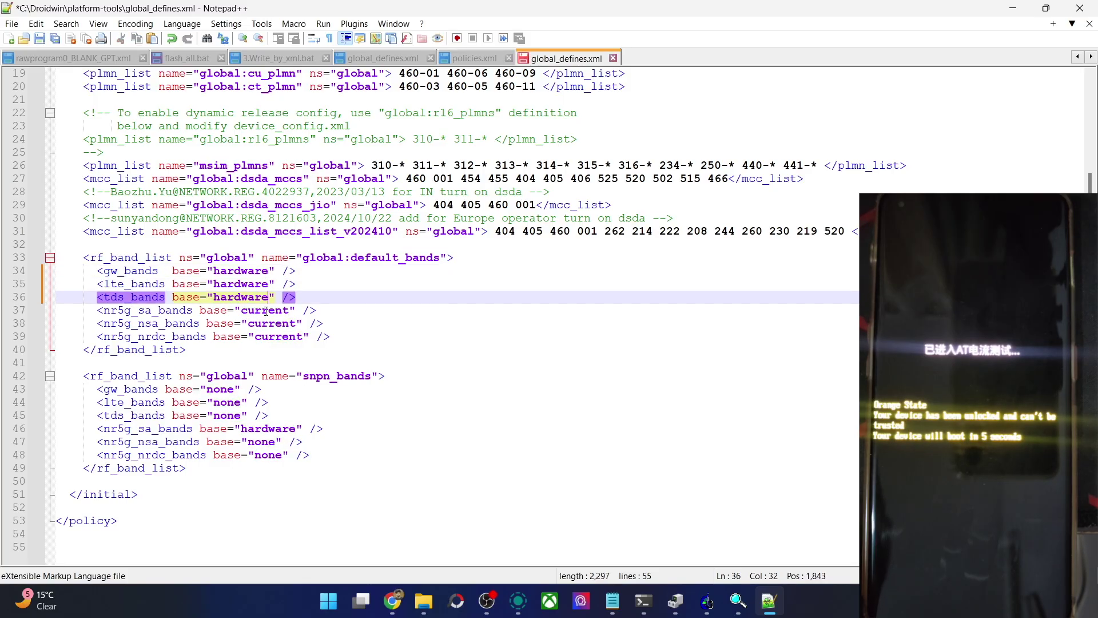
double_click(266, 310)
key("ctrl+v")
double_click(268, 323)
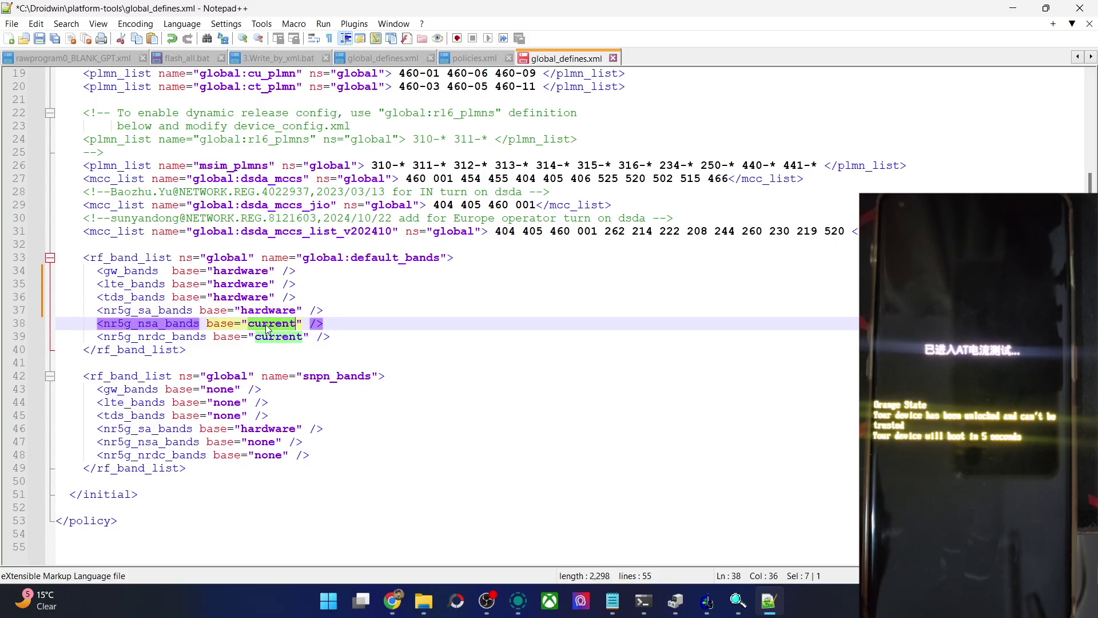
key("ctrl+v")
double_click(268, 338)
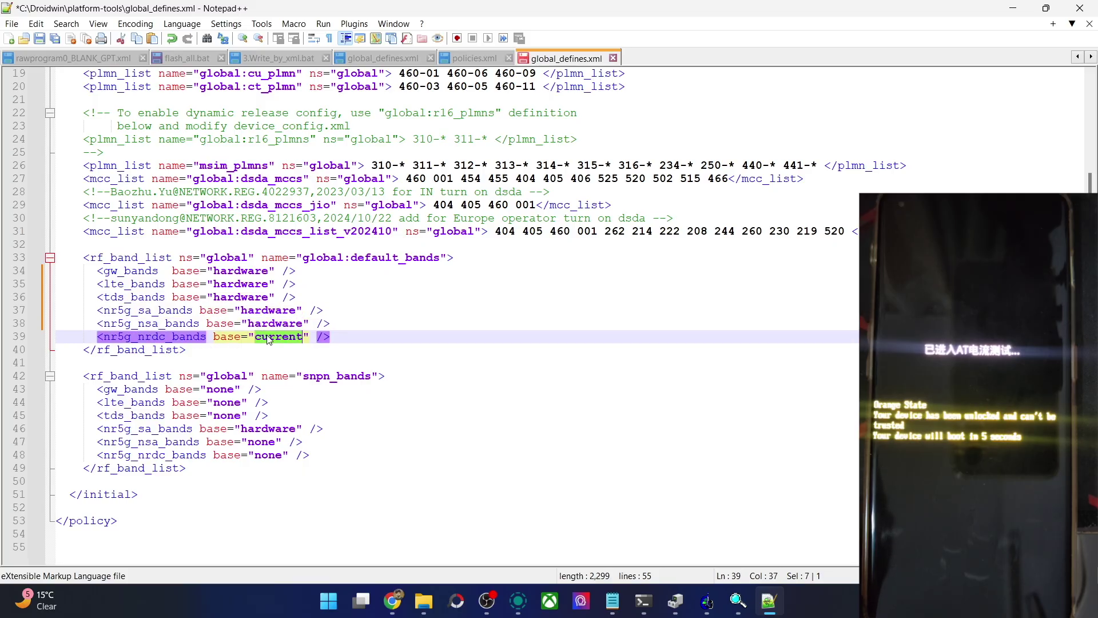
key("ctrl+v")
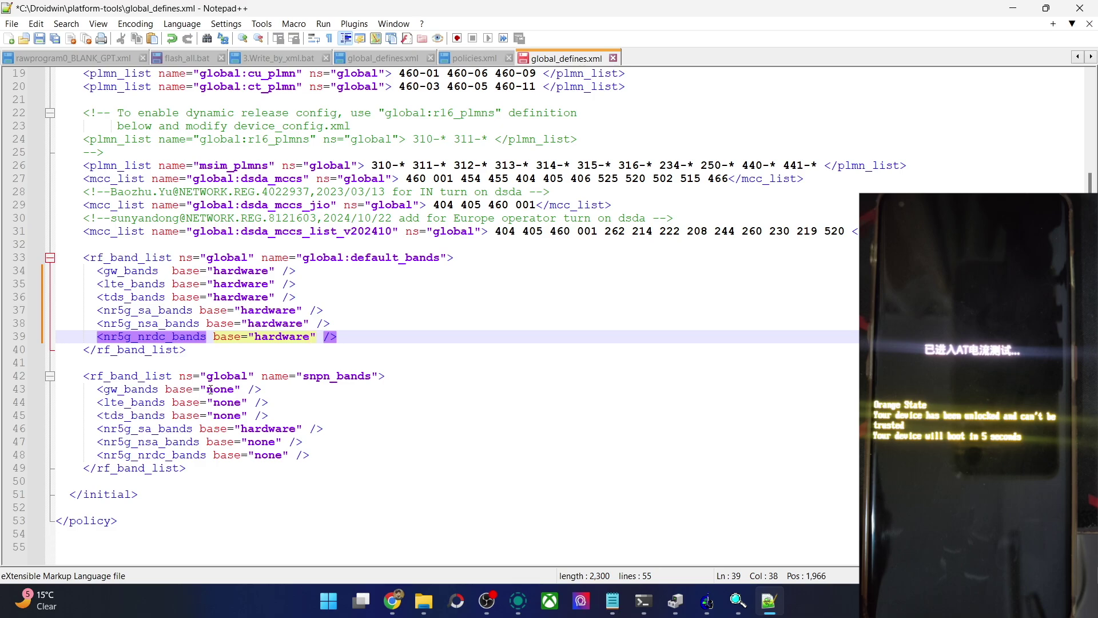
- Set the gw_bands, lte_bands and tds_bands base values to hardware in the snpn_bands list
double_click(220, 391)
key("ctrl+v")
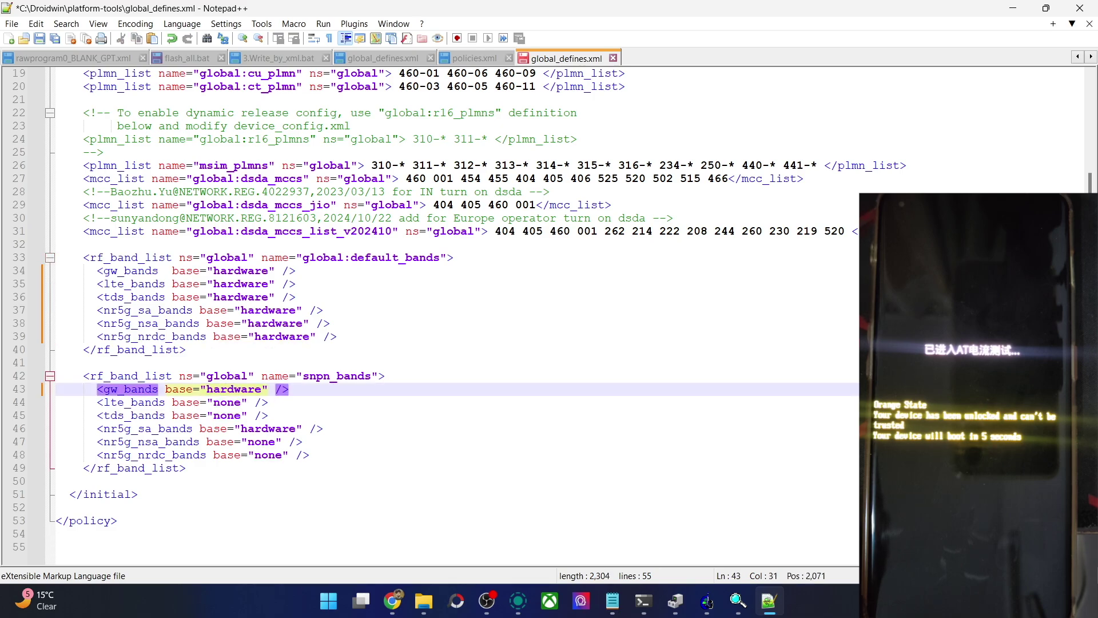
double_click(223, 403)
key("ctrl+v")
left_click(229, 417)
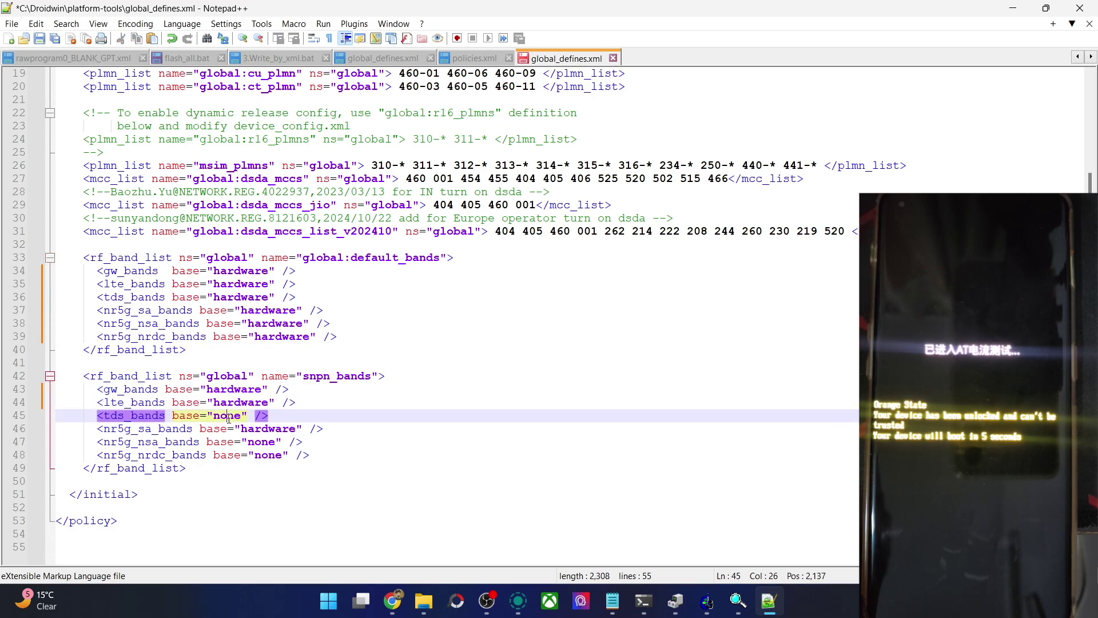
double_click(228, 417)
key("ctrl+v")
- Set the nr5g_nsa_bands and nr5g_nrdc_bands base values to hardware in the snpn_bands list
left_click(252, 429)
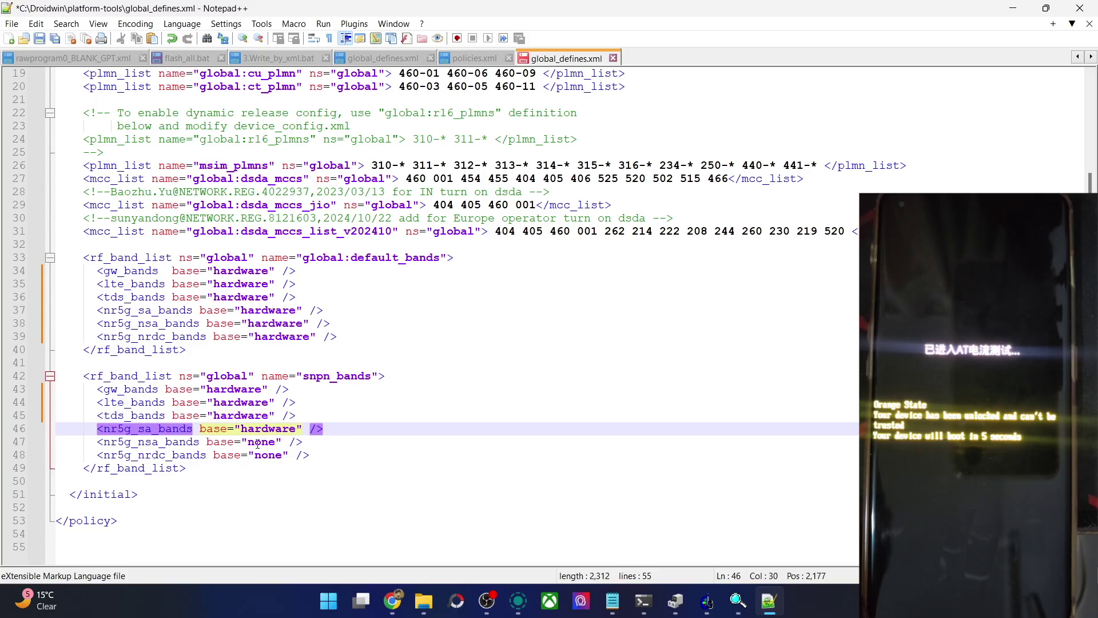
double_click(258, 442)
key("ctrl+v")
left_click(268, 456)
double_click(268, 456)
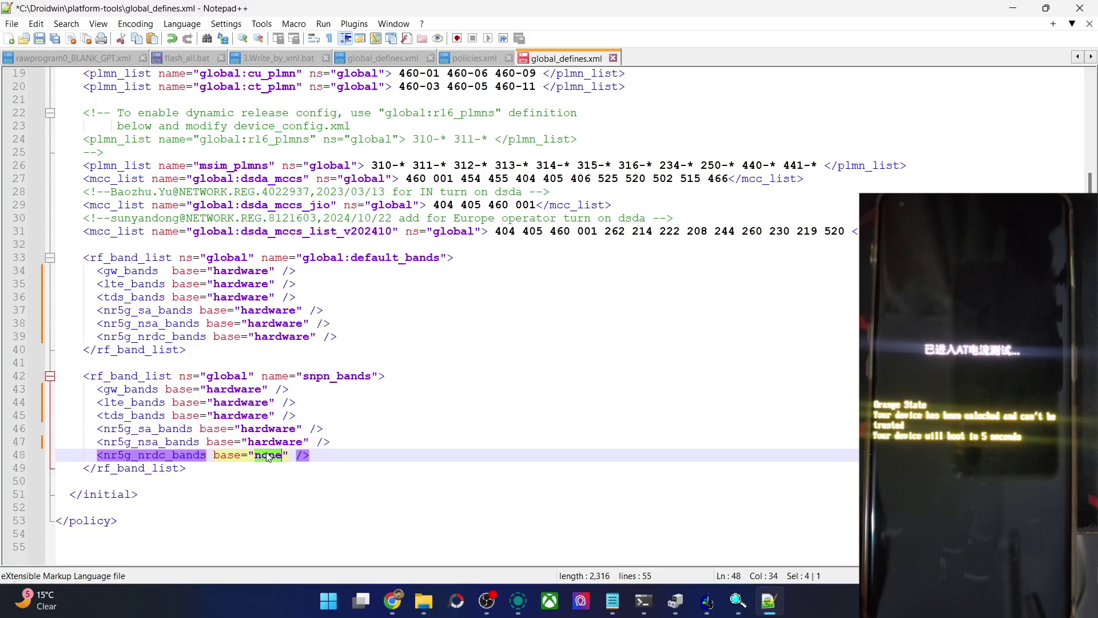
key("ctrl+v")
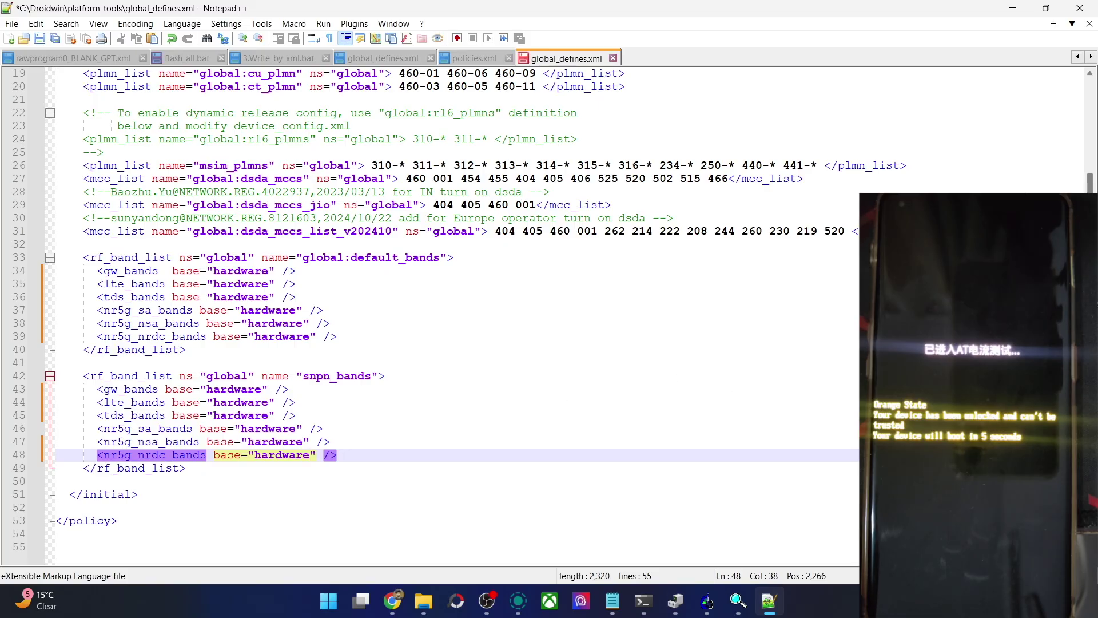
- Locate the global:dsda_mccs line in global_defines.xml and compare it with the browser guide's instructions for adding a region code
scroll(549, 314, "up", 4)
left_click(19, 165)
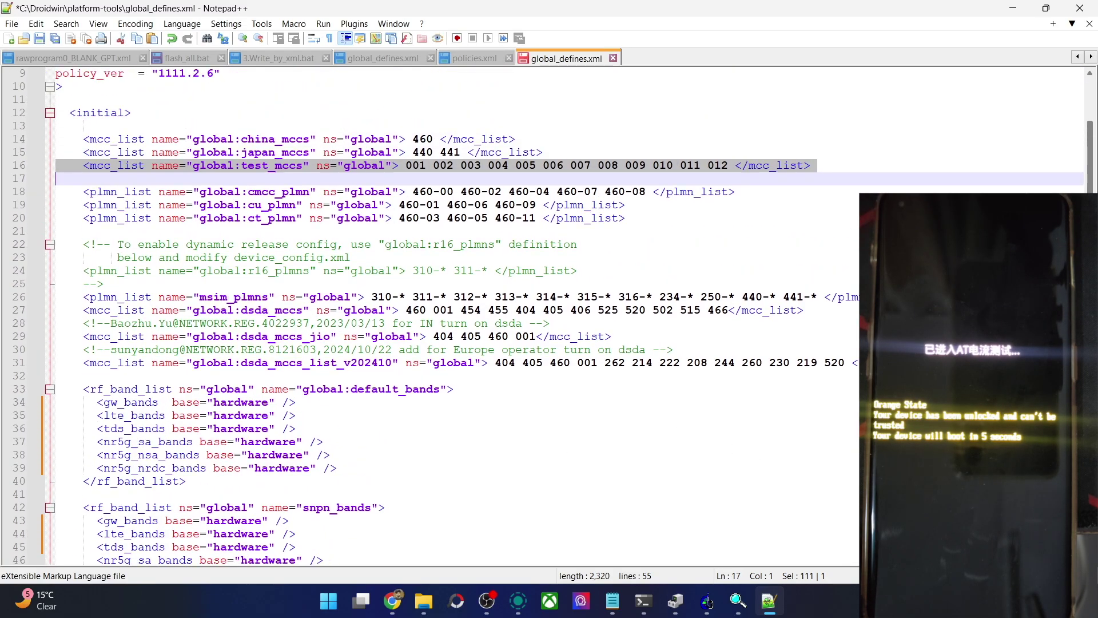
scroll(645, 343, "up", 3)
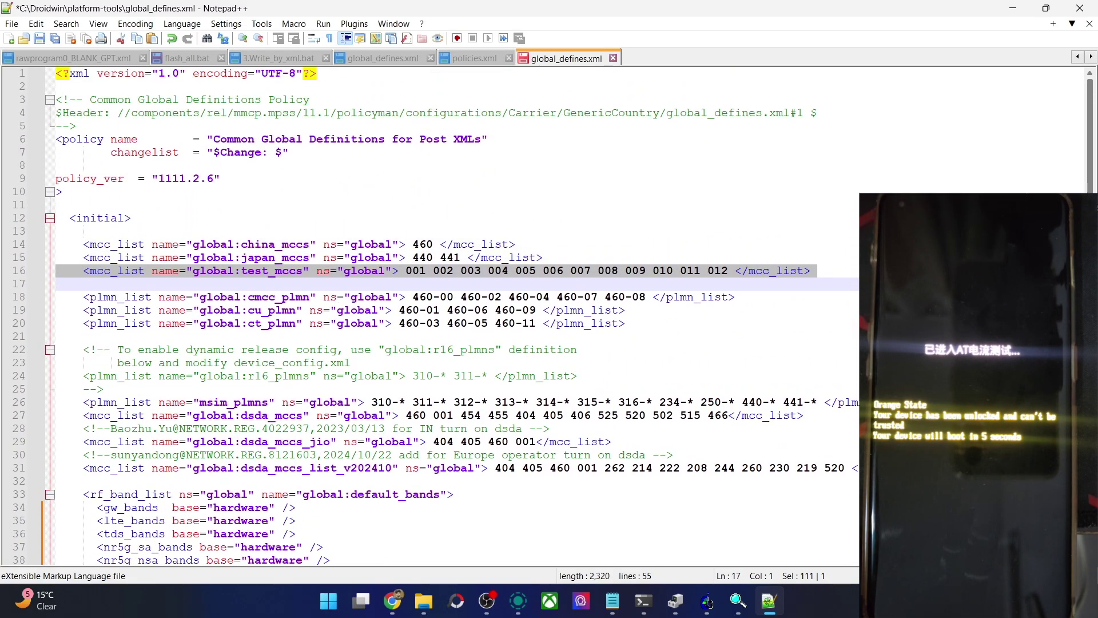
left_click(729, 415)
triple_click(390, 416)
triple_click(416, 415)
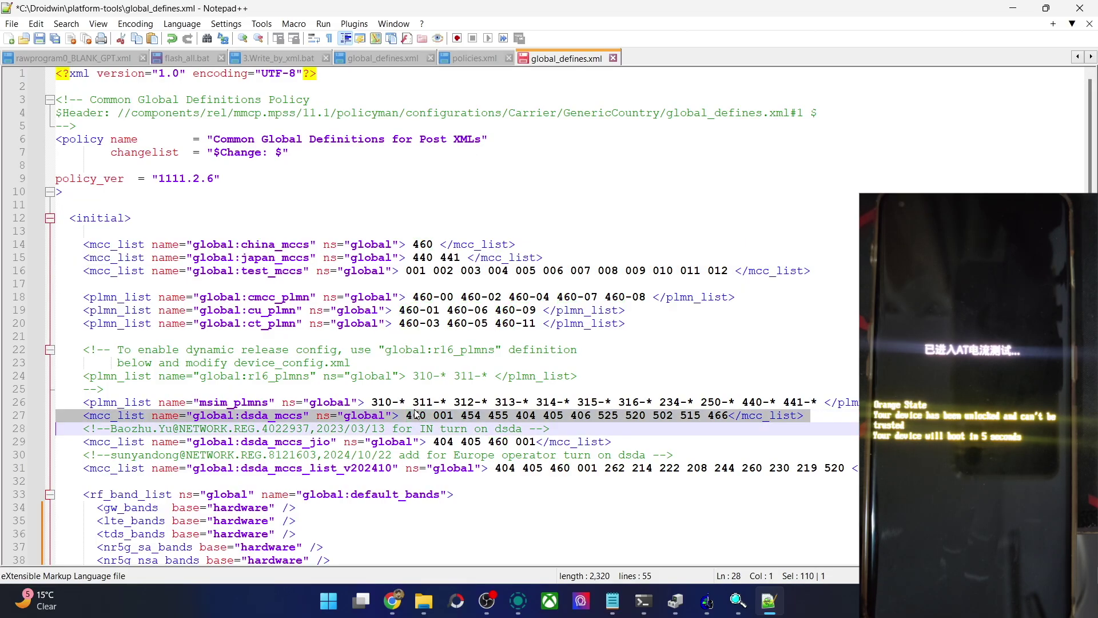
double_click(462, 11)
left_click_drag(433, 96, 425, 59)
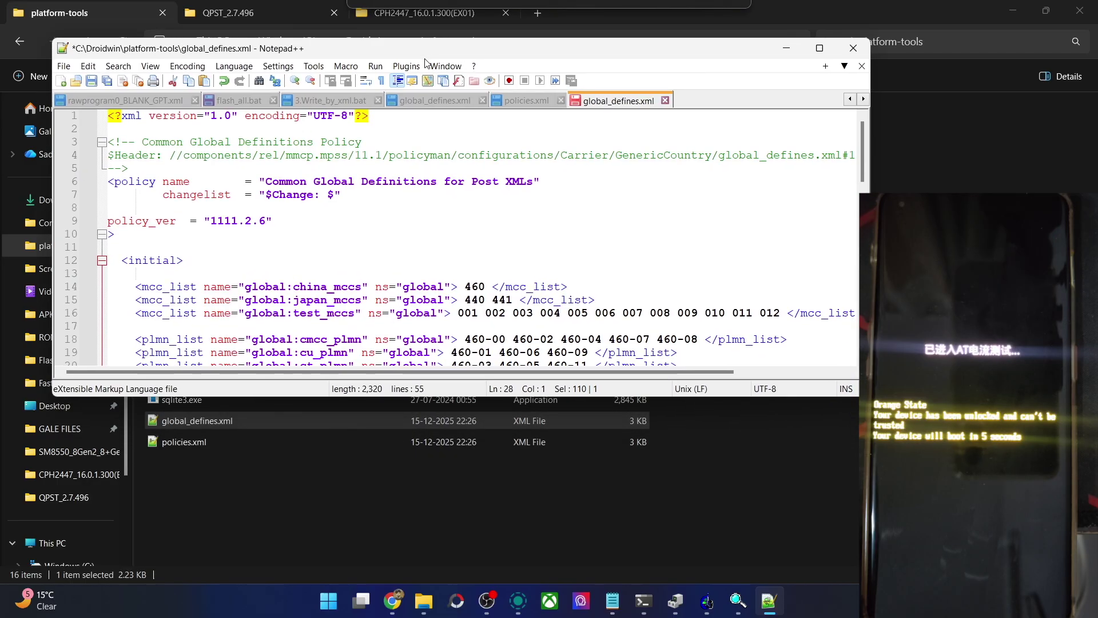
left_click_drag(864, 150, 864, 182)
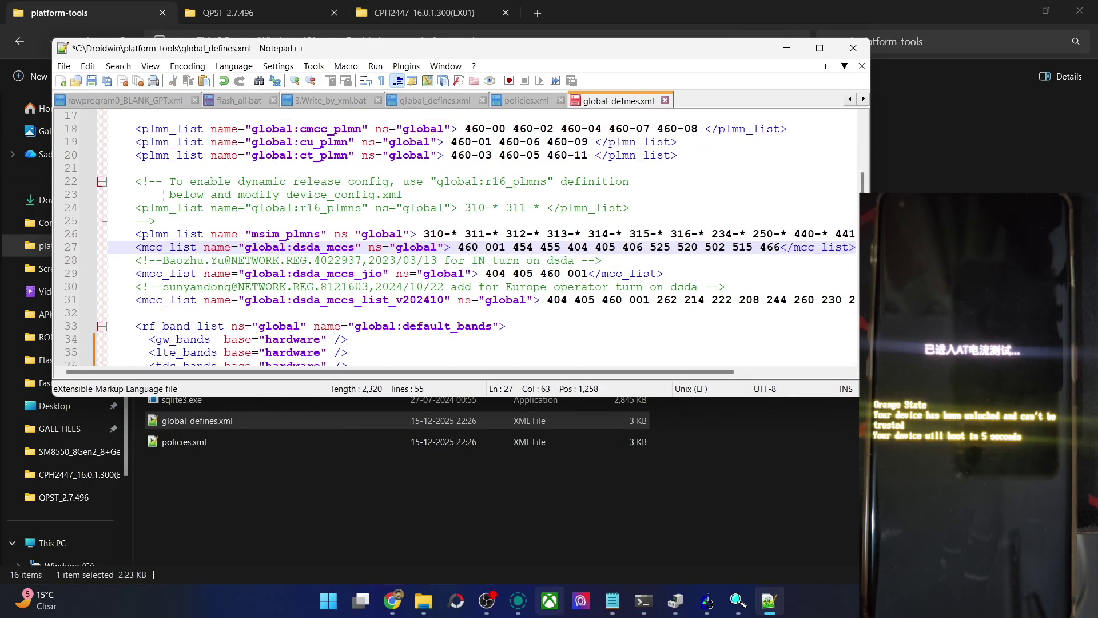
left_click(392, 600)
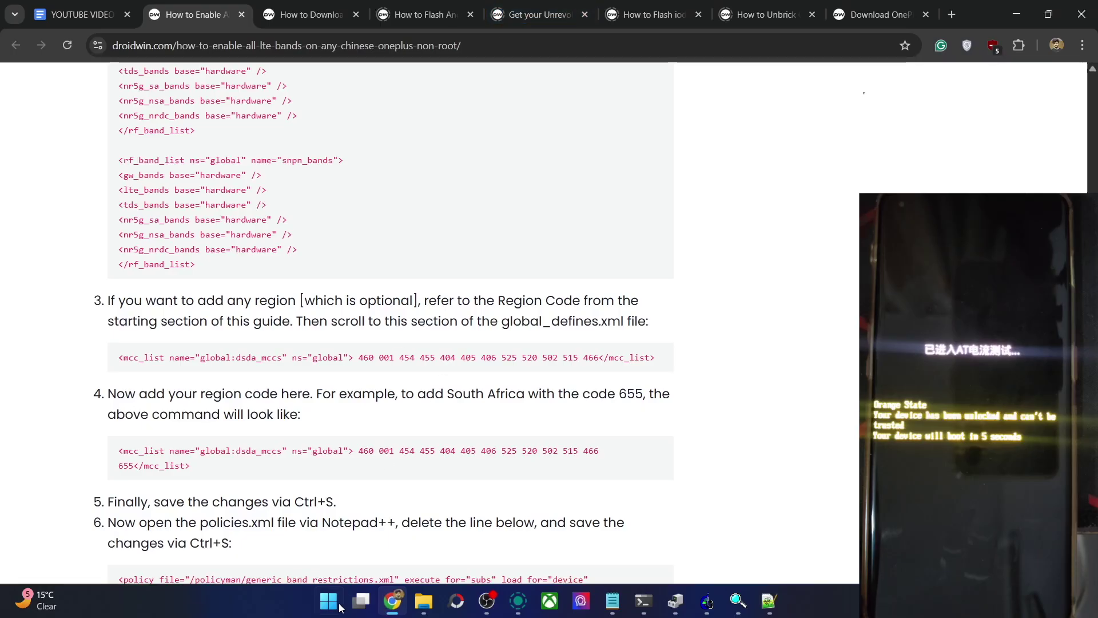
left_click(768, 601)
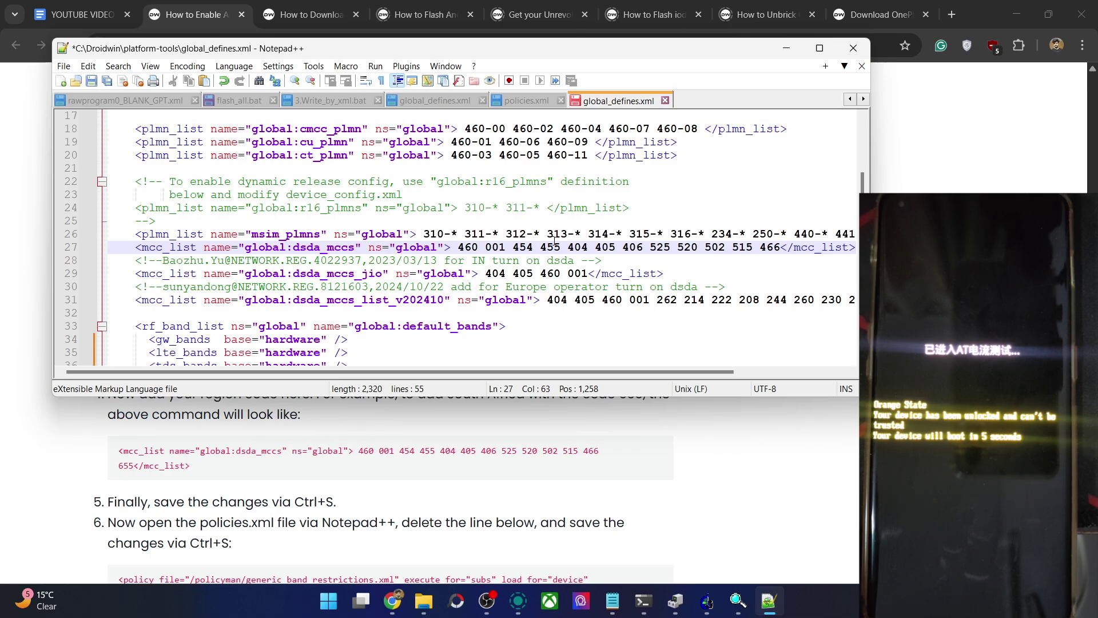
left_click(479, 246)
- Copy South Africa's region code 655 from the guide's country table and append it to the global:dsda_mccs list
left_click(787, 49)
scroll(619, 230, "up", 20)
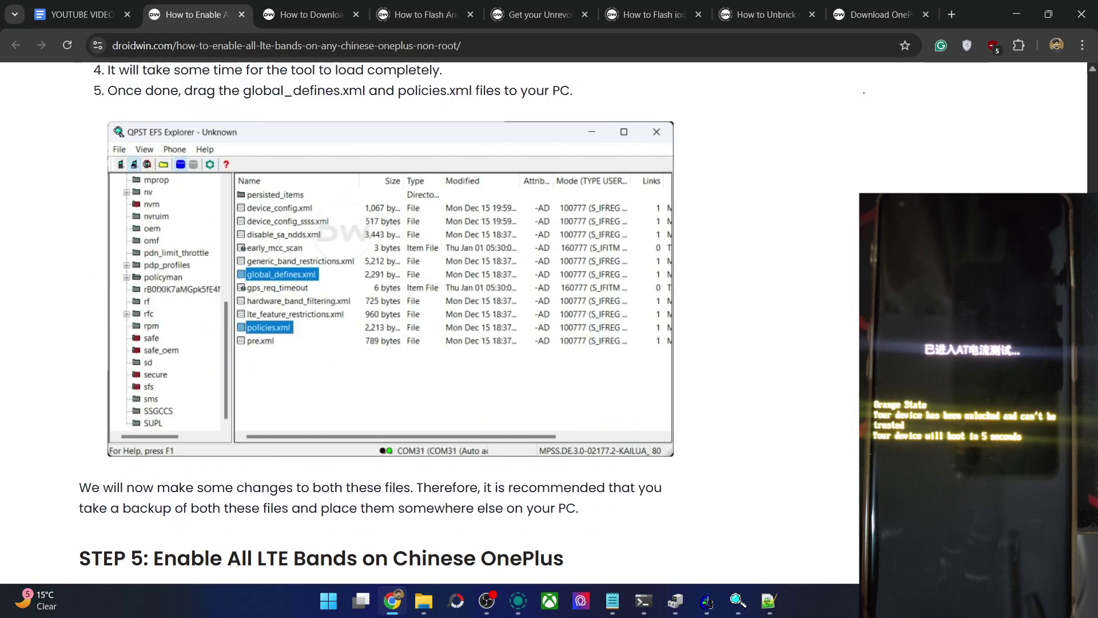
scroll(620, 231, "up", 20)
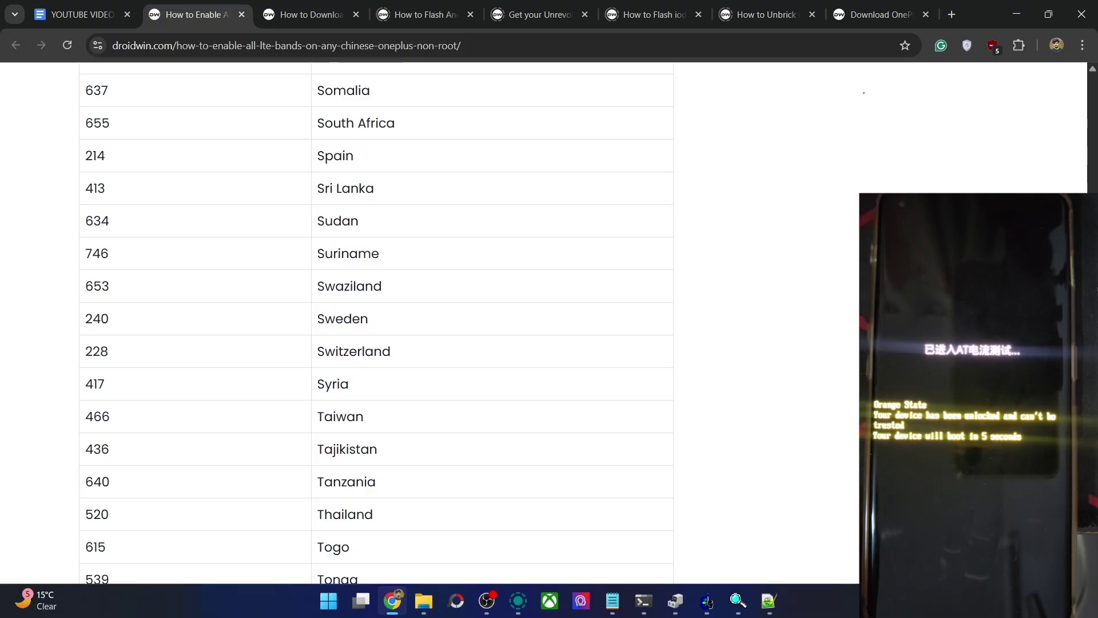
double_click(98, 122)
key("ctrl+c")
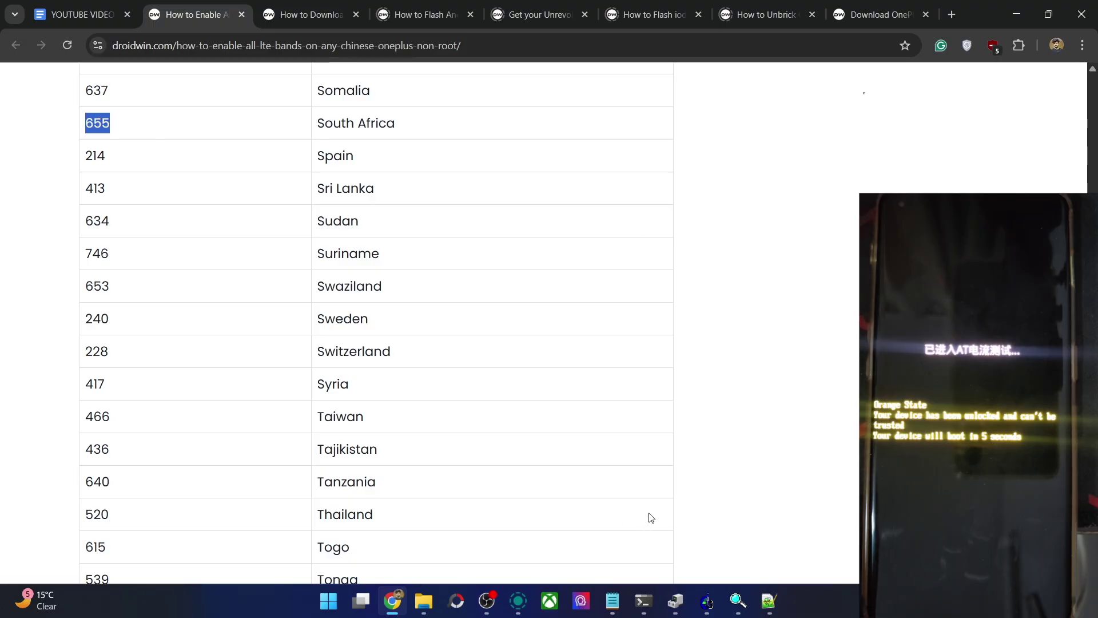
left_click(769, 601)
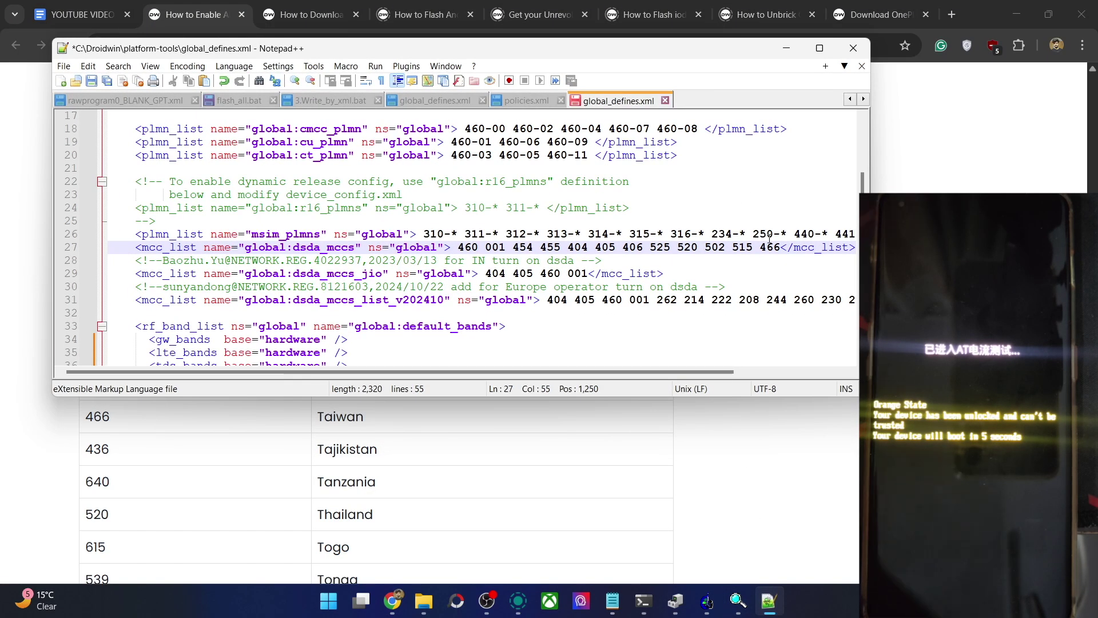
left_click(780, 246)
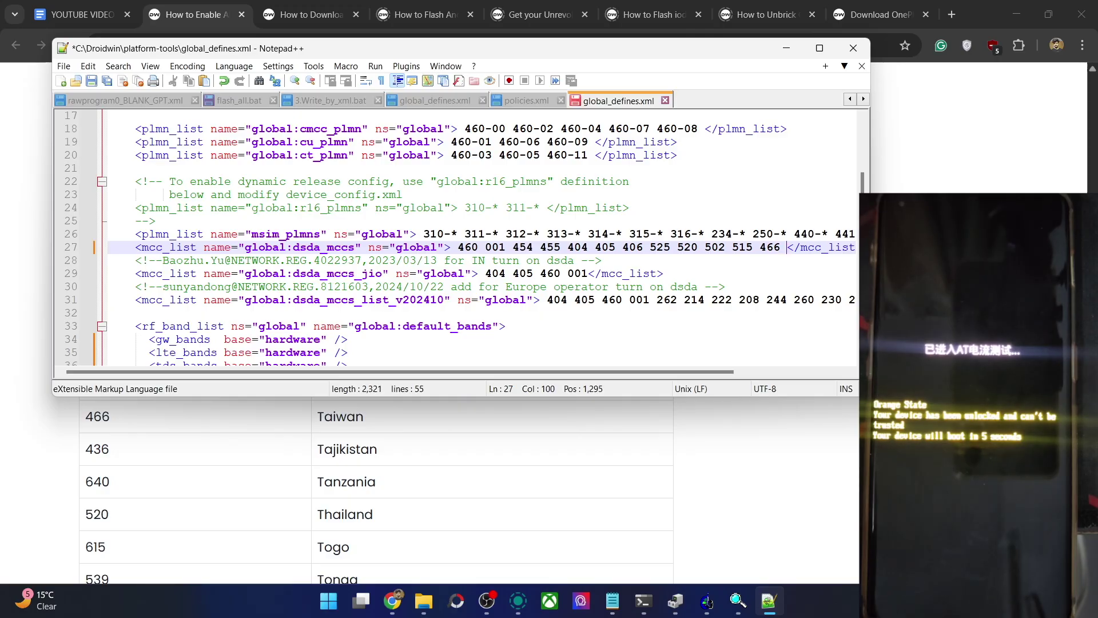
key("ctrl+v")
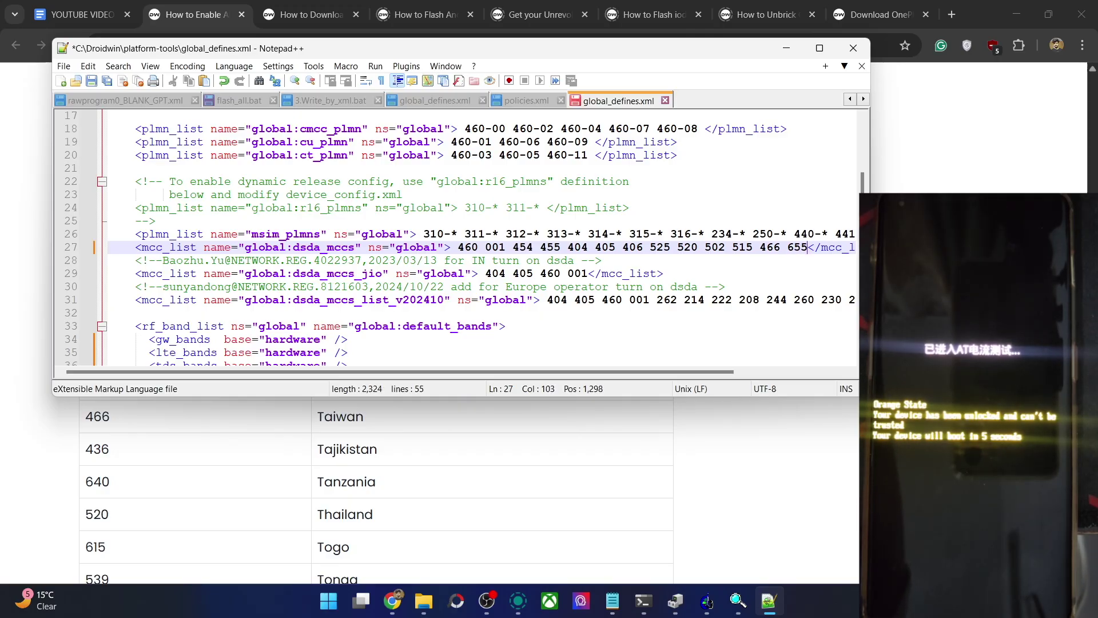
- Remove the added region code 655 from the end of the global:dsda_mccs list
key("BackSpace")
key("BackSpace")
key("BackSpace")
key("BackSpace")
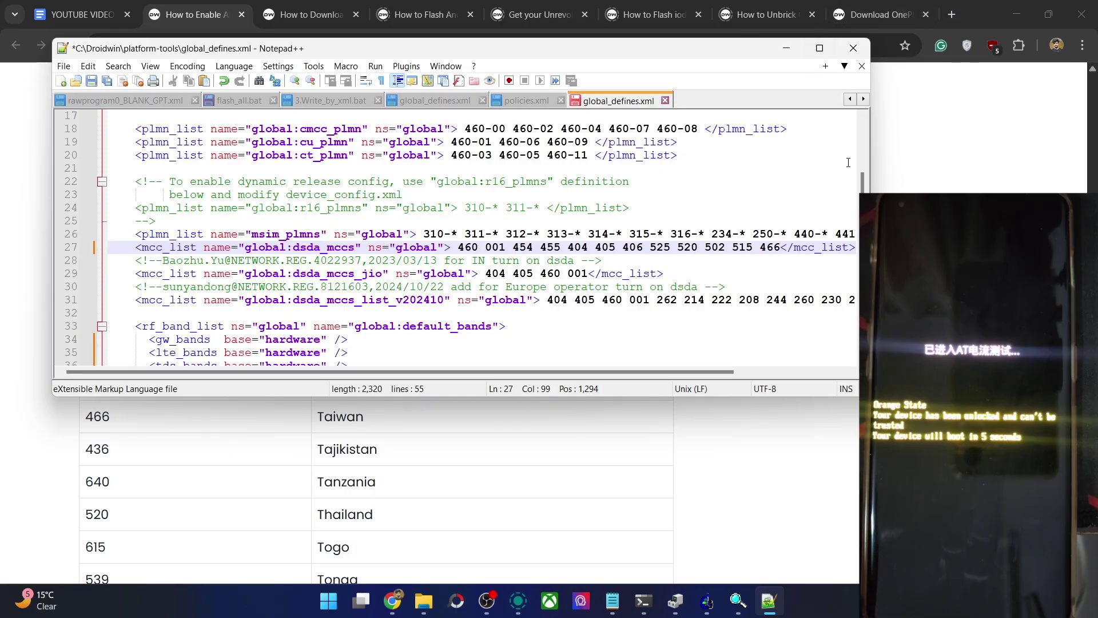
- Review the region code list in global_defines.xml, save the file and close Notepad++
scroll(856, 252, "down", 10)
scroll(856, 252, "up", 6)
scroll(857, 253, "up", 4)
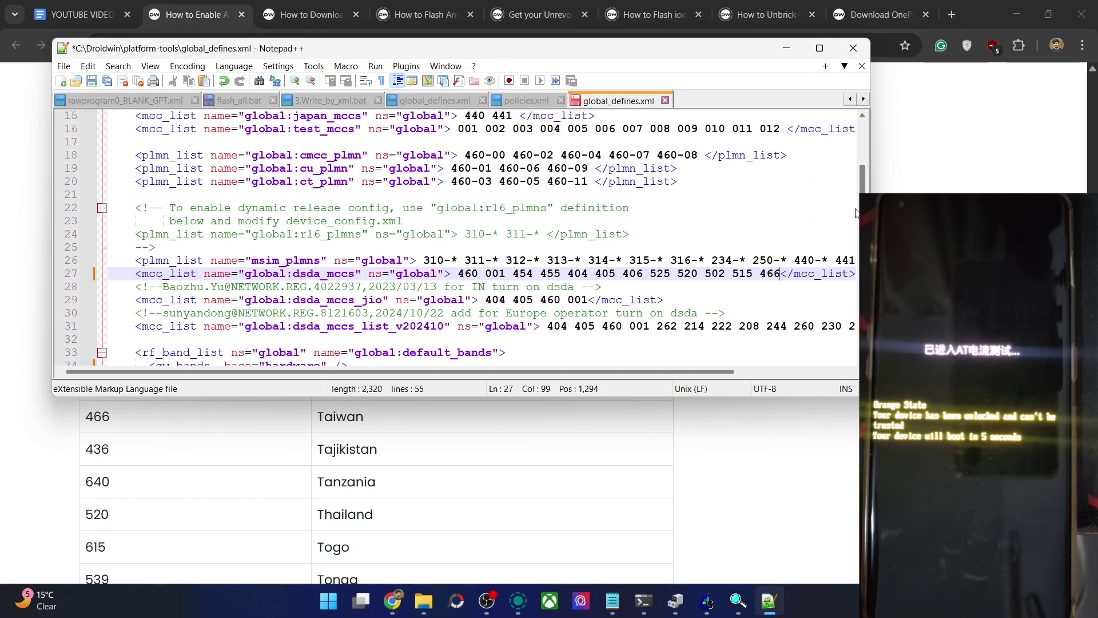
left_click_drag(726, 273, 732, 274)
left_click(727, 272)
key("ctrl+s")
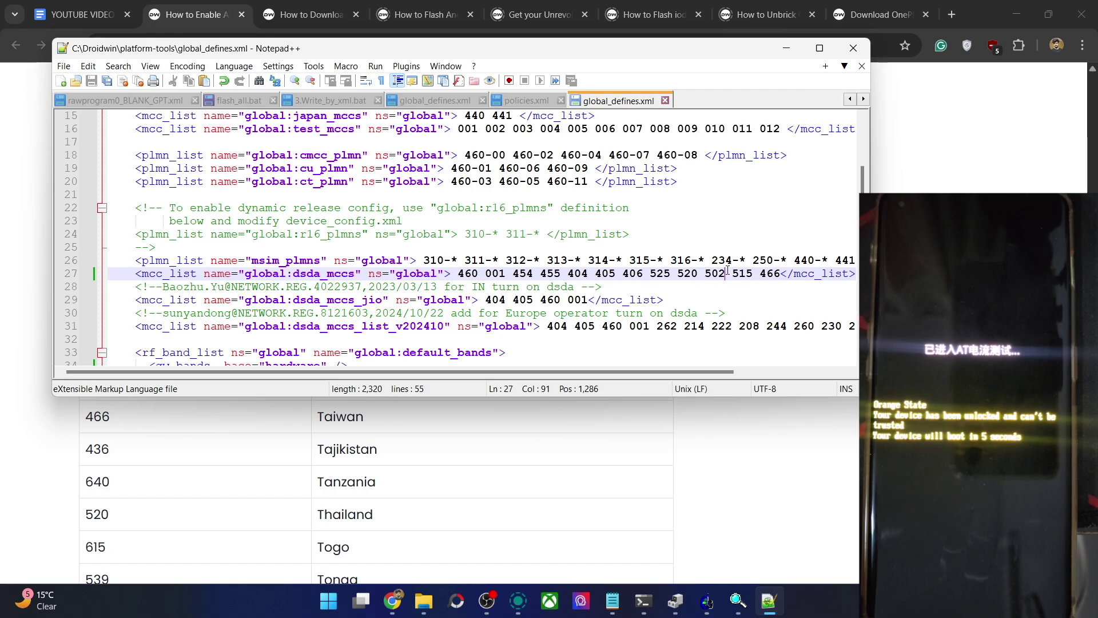
left_click(853, 48)
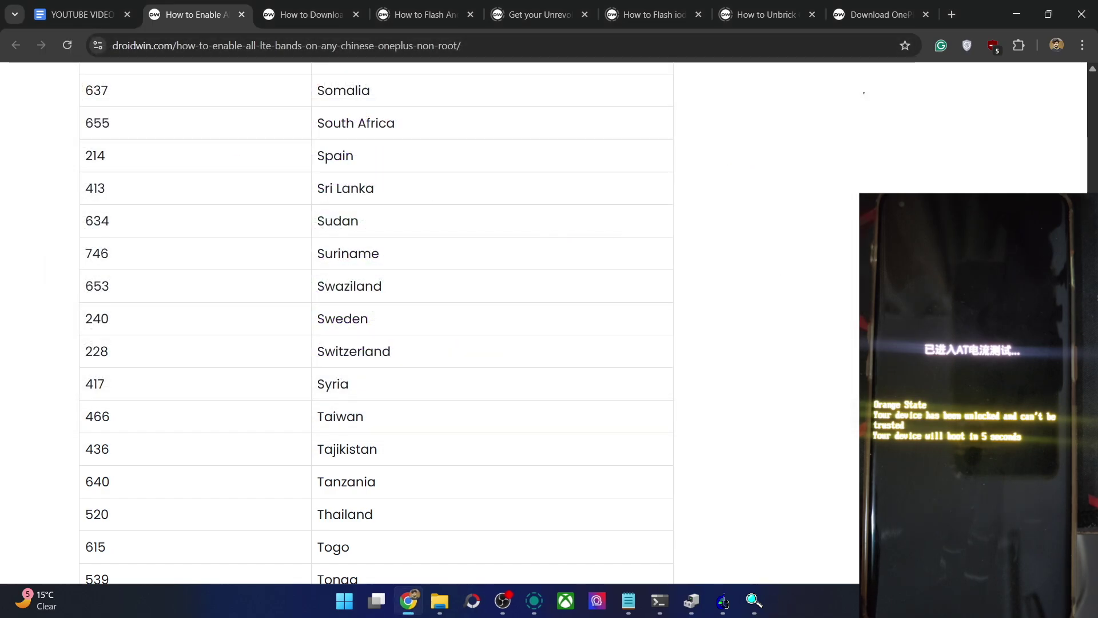
- Open policies.xml from the platform-tools folder in Notepad++ and make the editor window taller
left_click(439, 601)
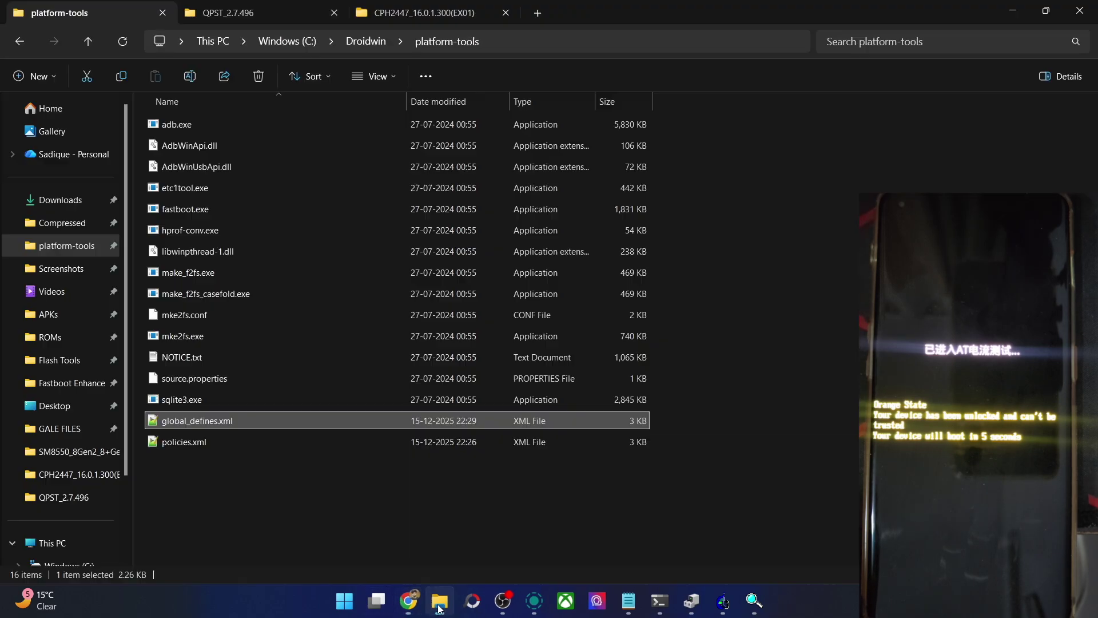
double_click(219, 444)
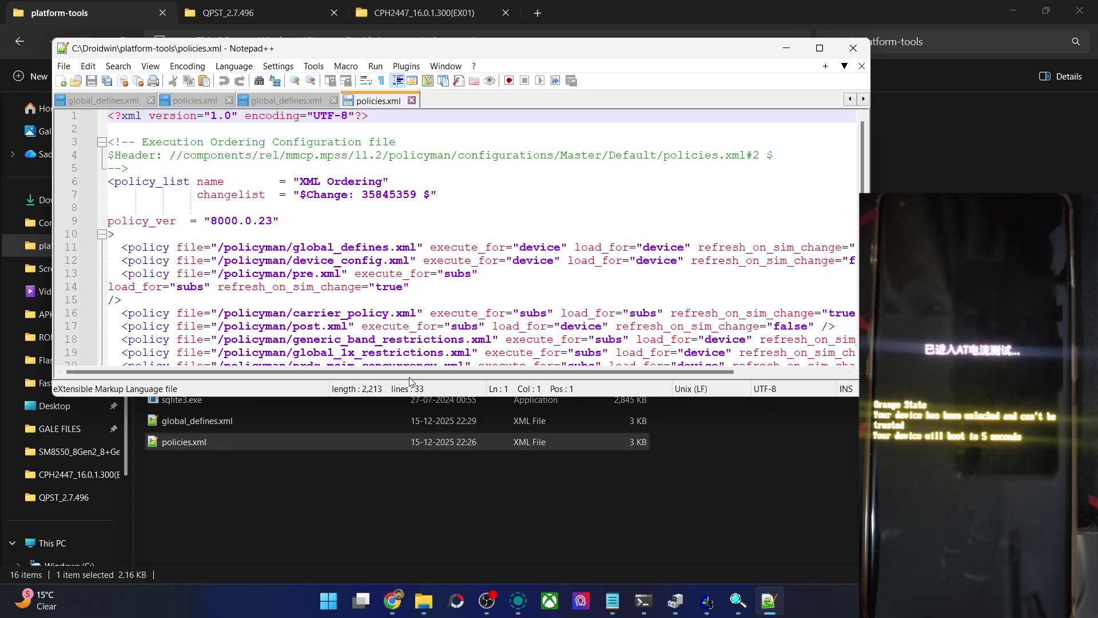
left_click_drag(384, 396, 386, 422)
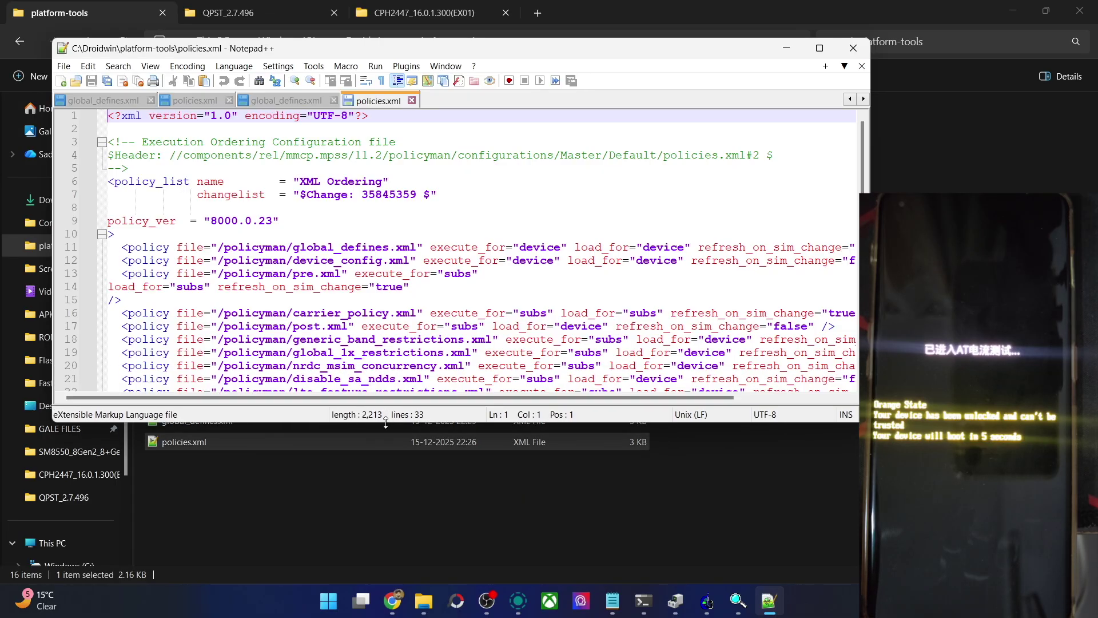
- Look up the line to delete from policies.xml in the browser guide, then shrink Notepad++ to compare it with the guide
triple_click(381, 341)
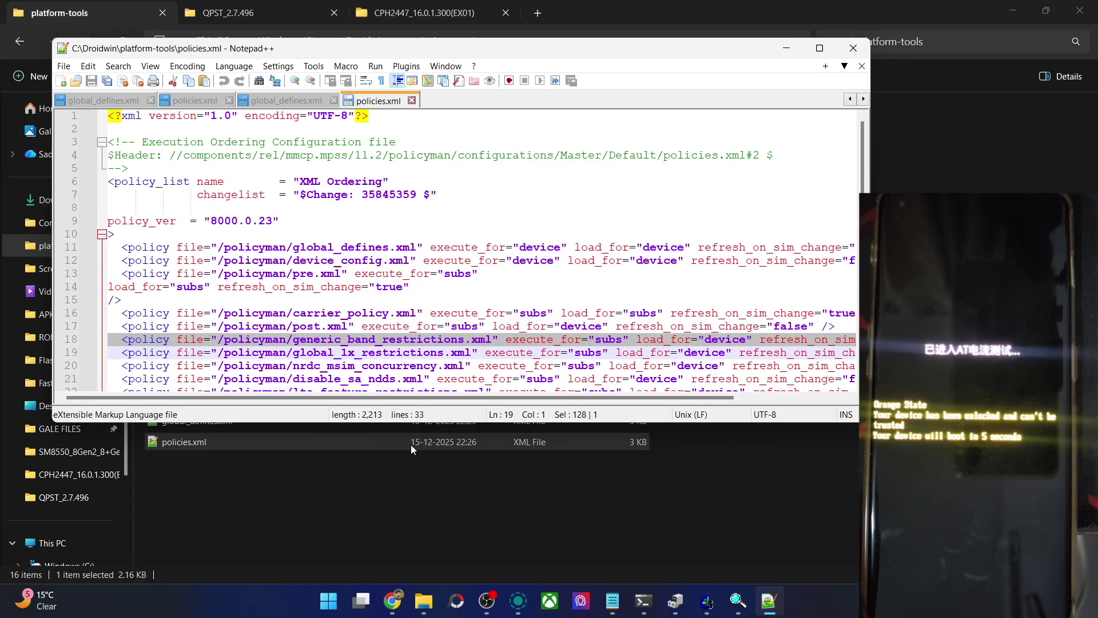
left_click(393, 601)
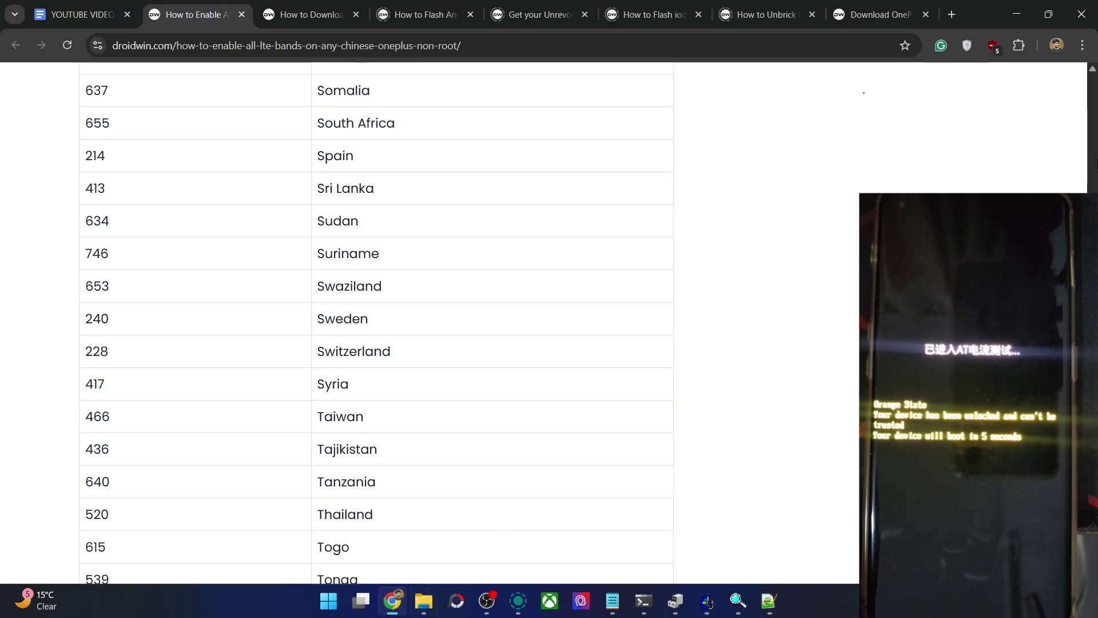
scroll(366, 321, "down", 20)
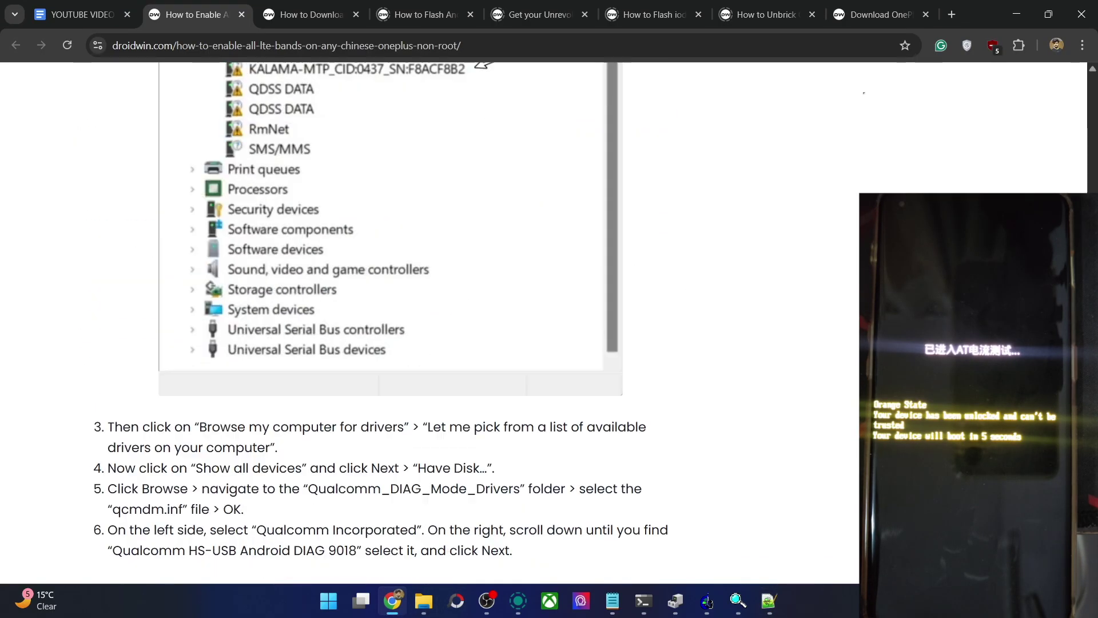
scroll(377, 320, "down", 20)
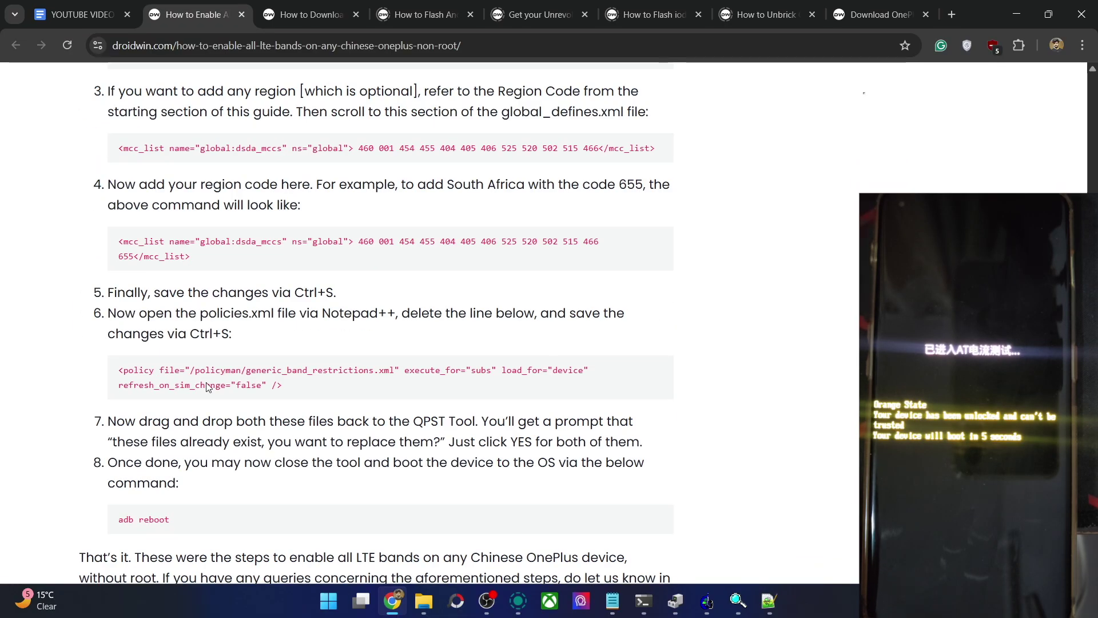
triple_click(182, 321)
left_click(418, 346)
left_click(768, 601)
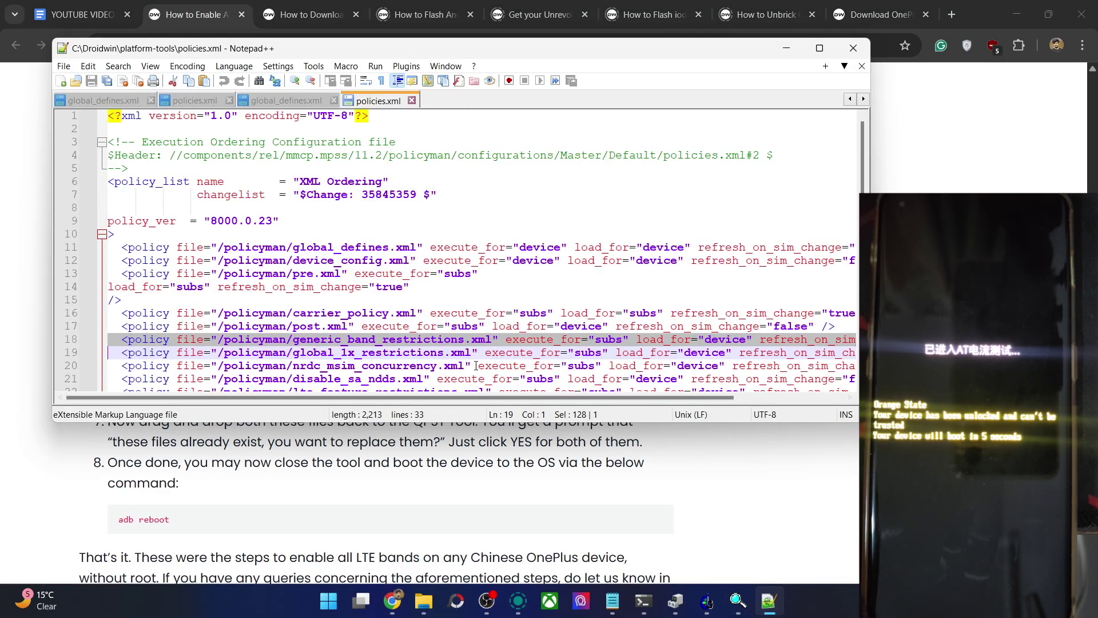
left_click_drag(465, 421, 466, 275)
left_click_drag(864, 123, 861, 171)
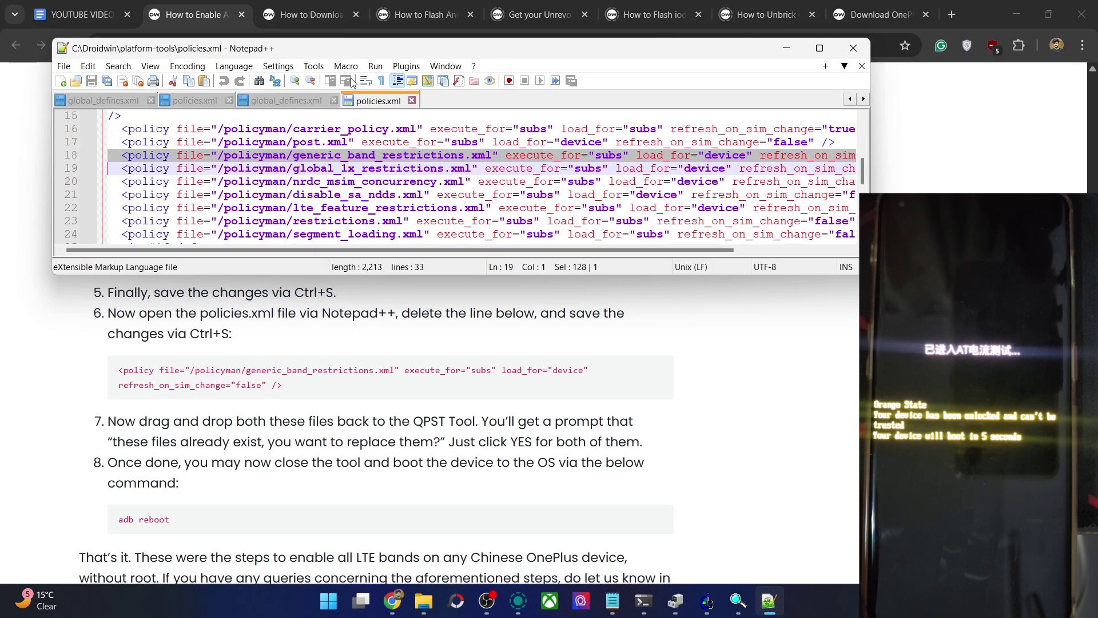
- Delete the generic_band_restrictions.xml policy line from policies.xml, save the file and close Notepad++
left_click(493, 155)
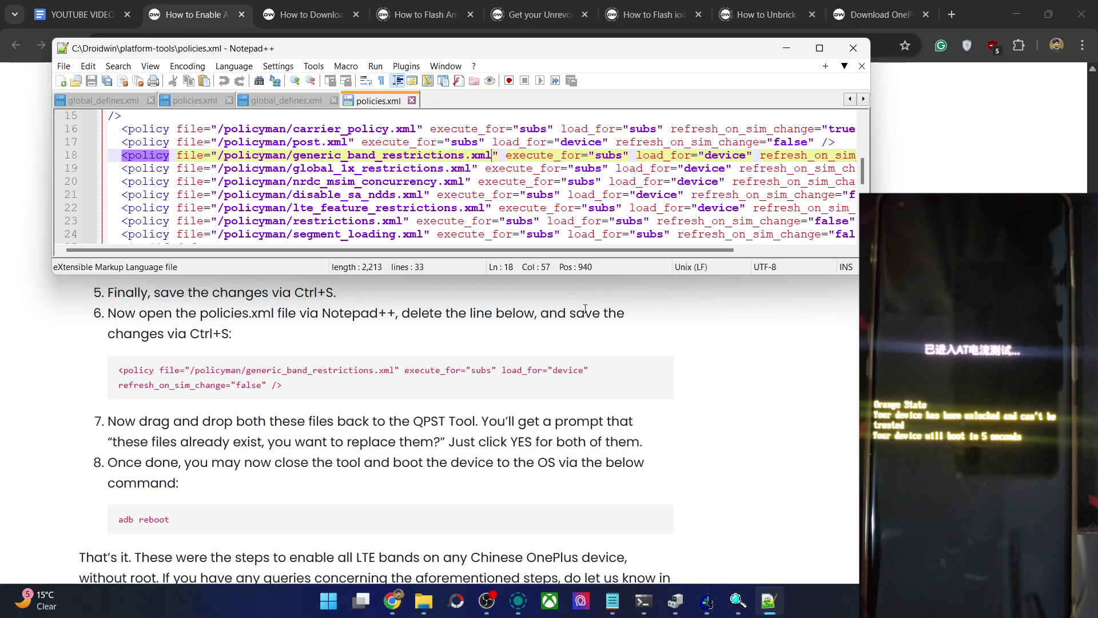
left_click_drag(616, 249, 427, 255)
triple_click(276, 156)
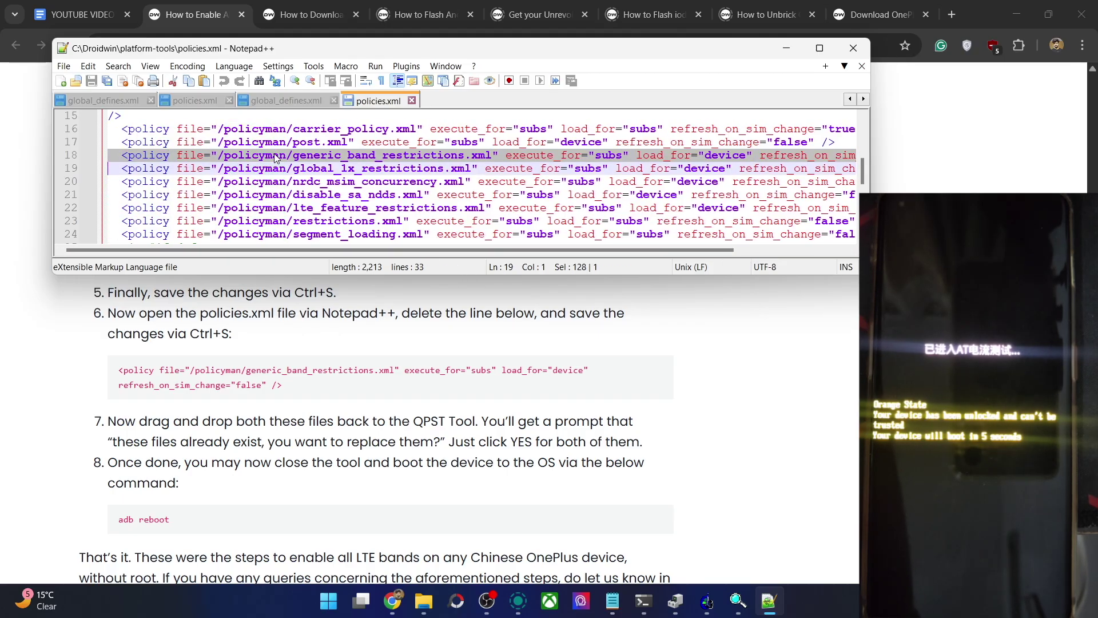
key("Delete")
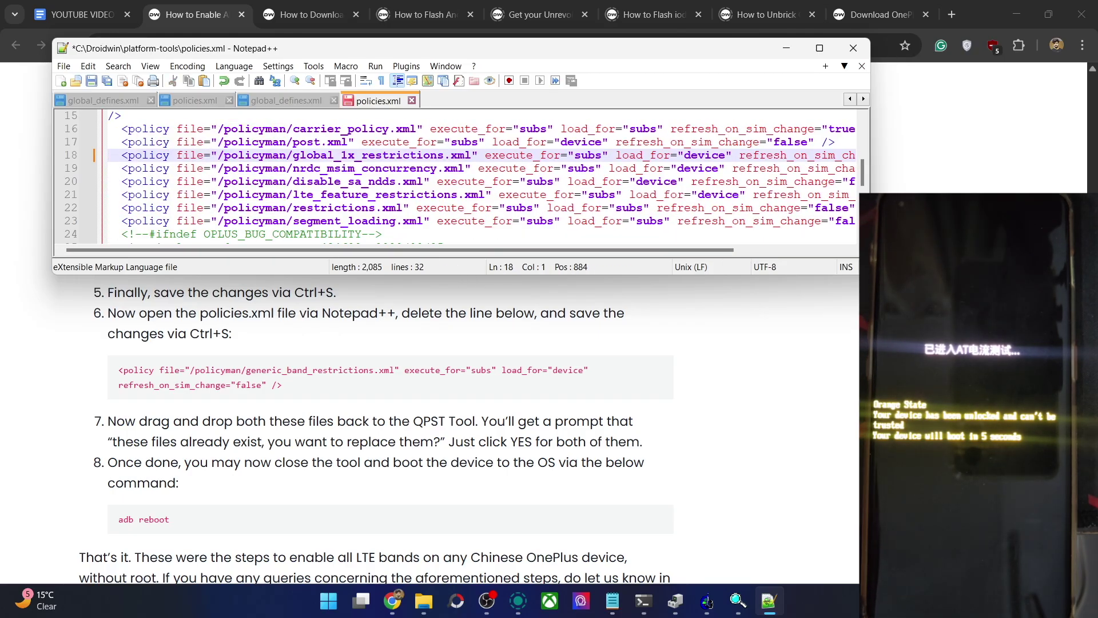
key("ctrl+s")
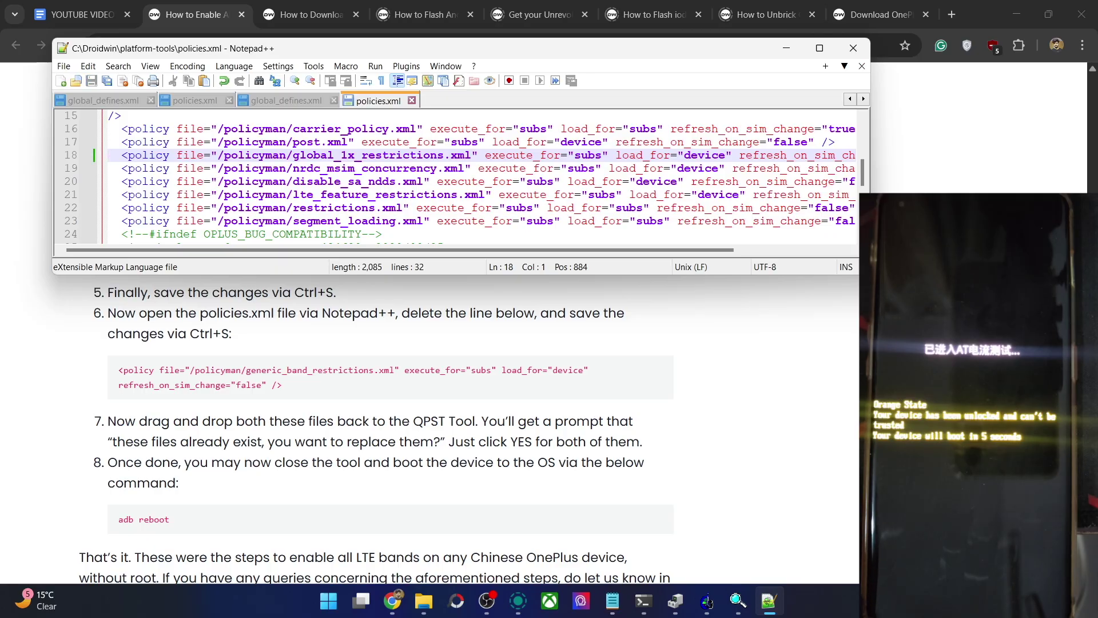
left_click(853, 47)
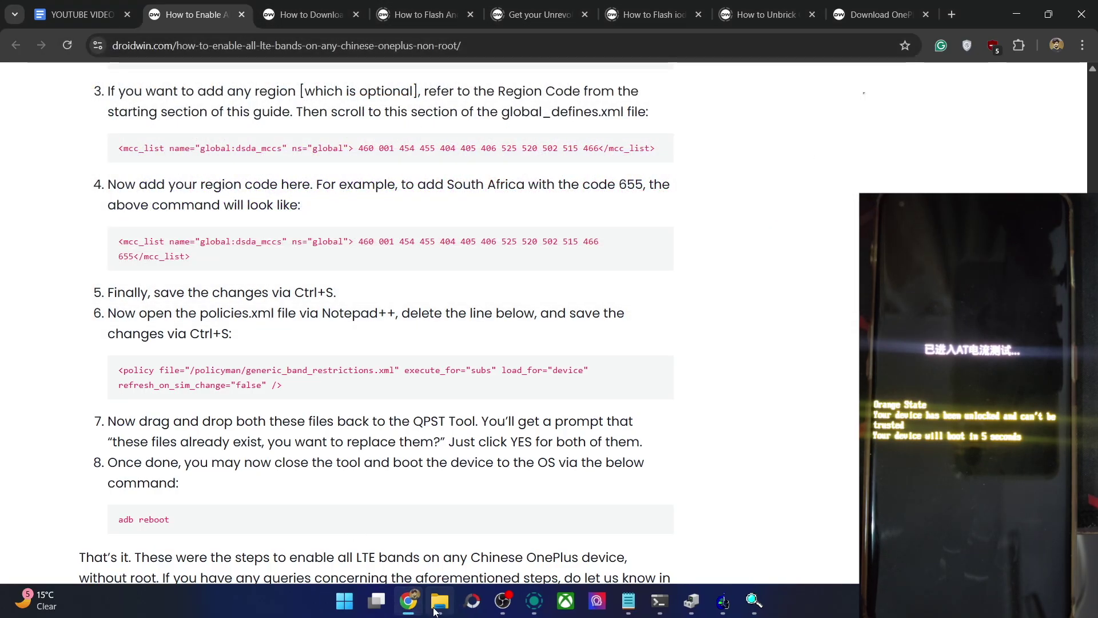
- Transfer the edited global_defines.xml from platform-tools to the phone's policyman folder in QPST EFS Explorer, replacing the existing file
left_click(438, 608)
left_click(419, 507)
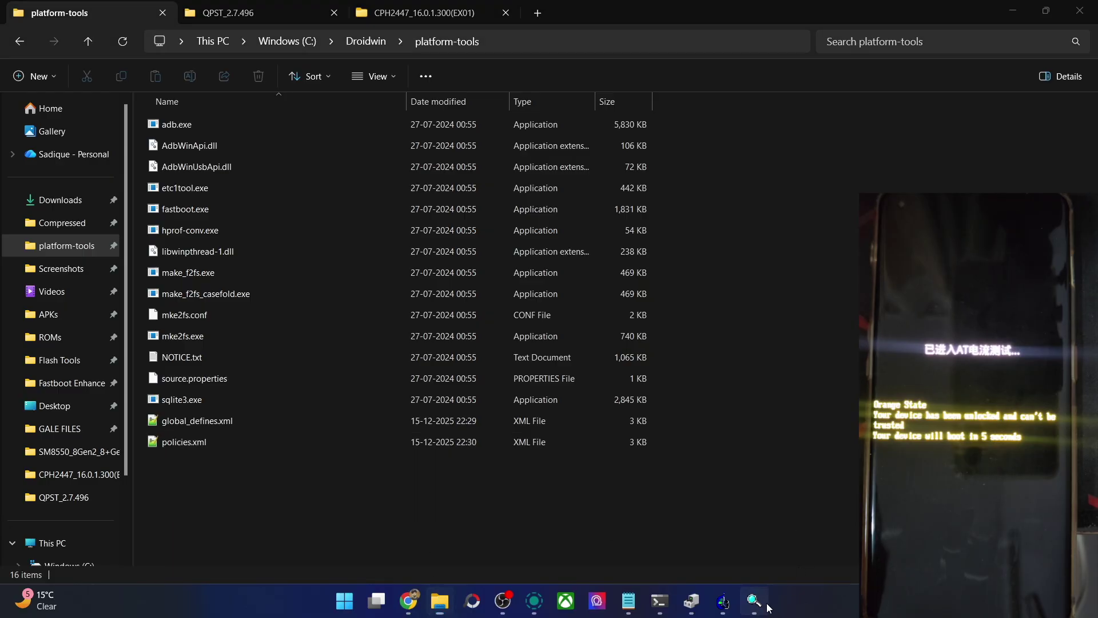
left_click(756, 600)
left_click_drag(203, 420, 554, 365)
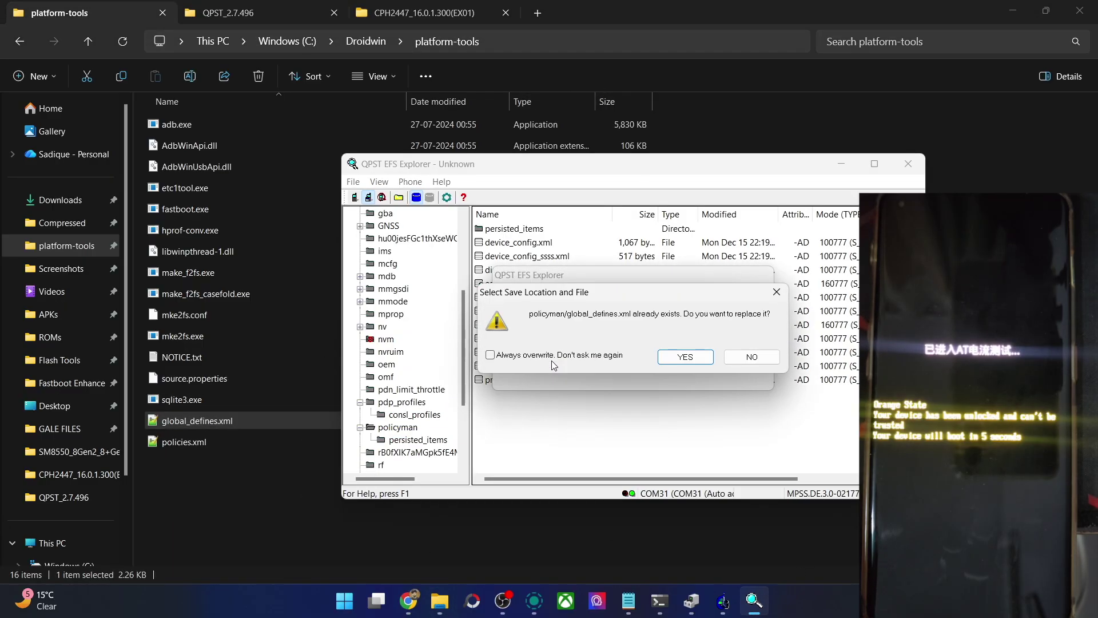
left_click(685, 357)
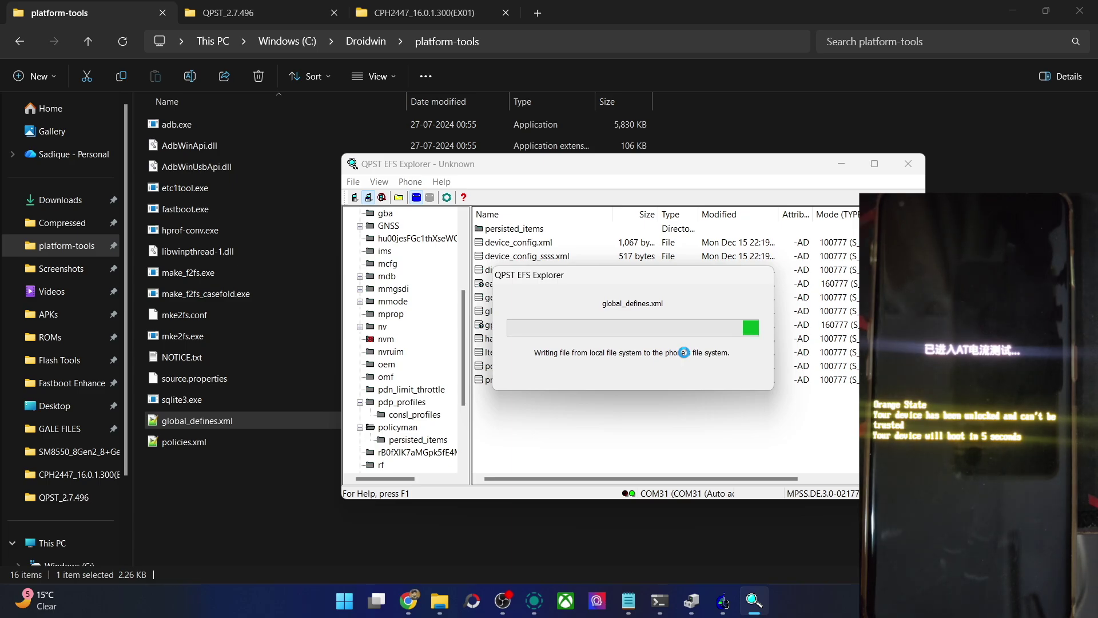
- Check the backup copies of policies.xml and global_defines.xml in the CPH2447_16.0.1.300(EX01) folder and return to platform-tools
left_click(425, 13)
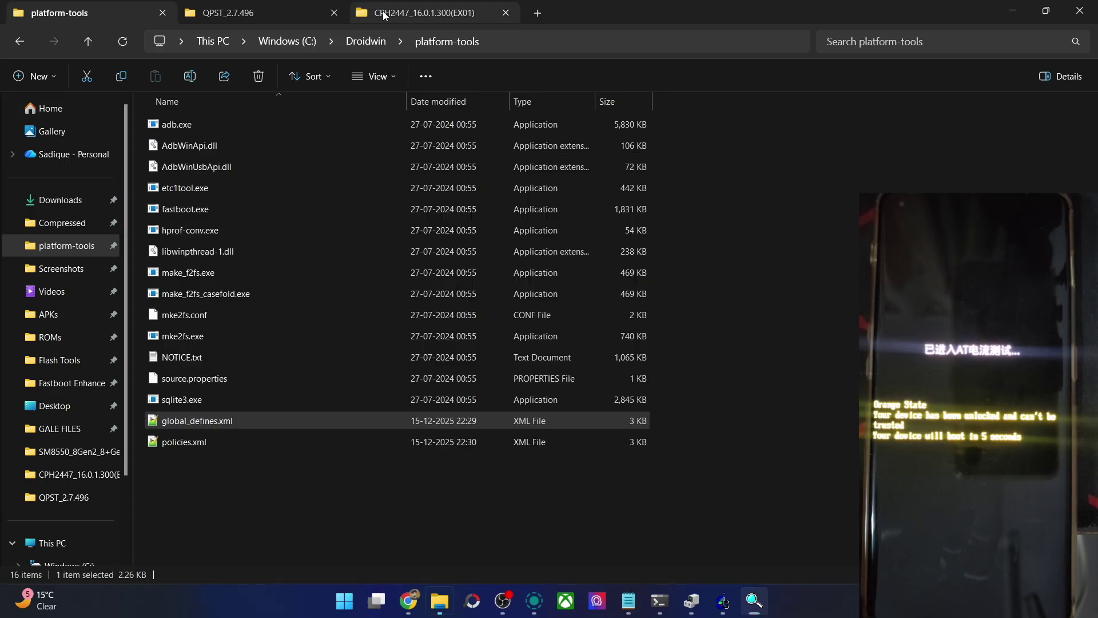
left_click_drag(256, 307, 229, 249)
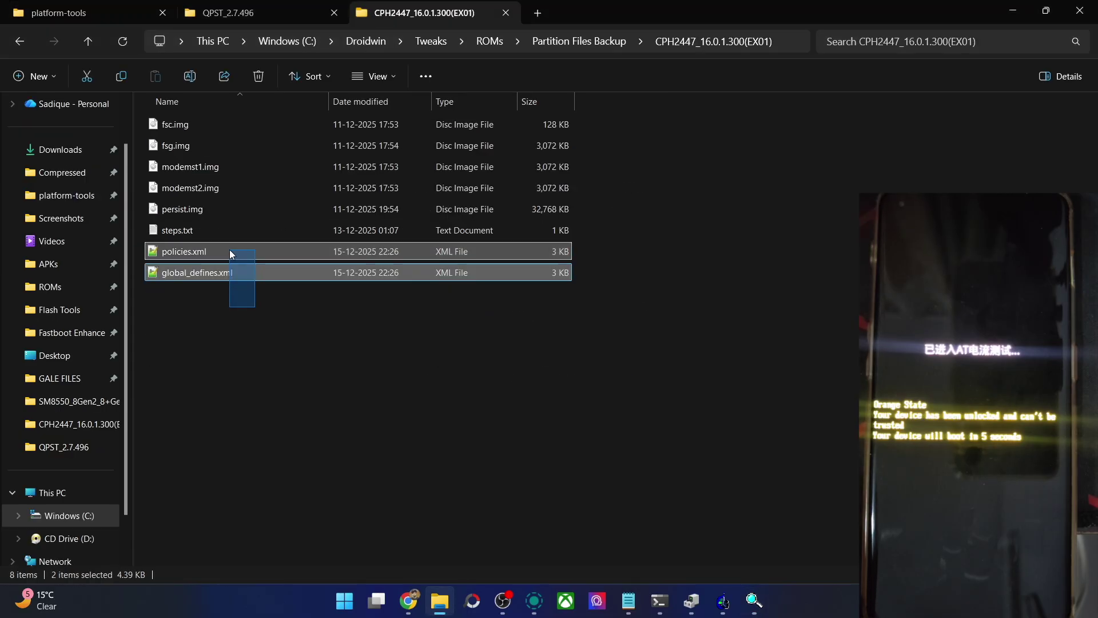
left_click(240, 343)
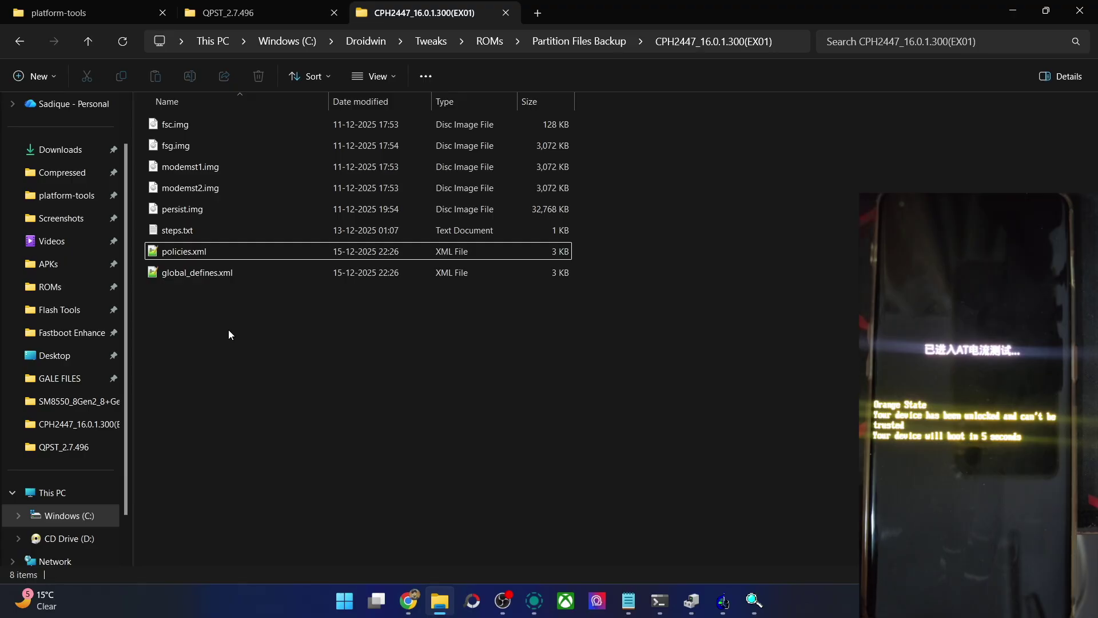
left_click(87, 14)
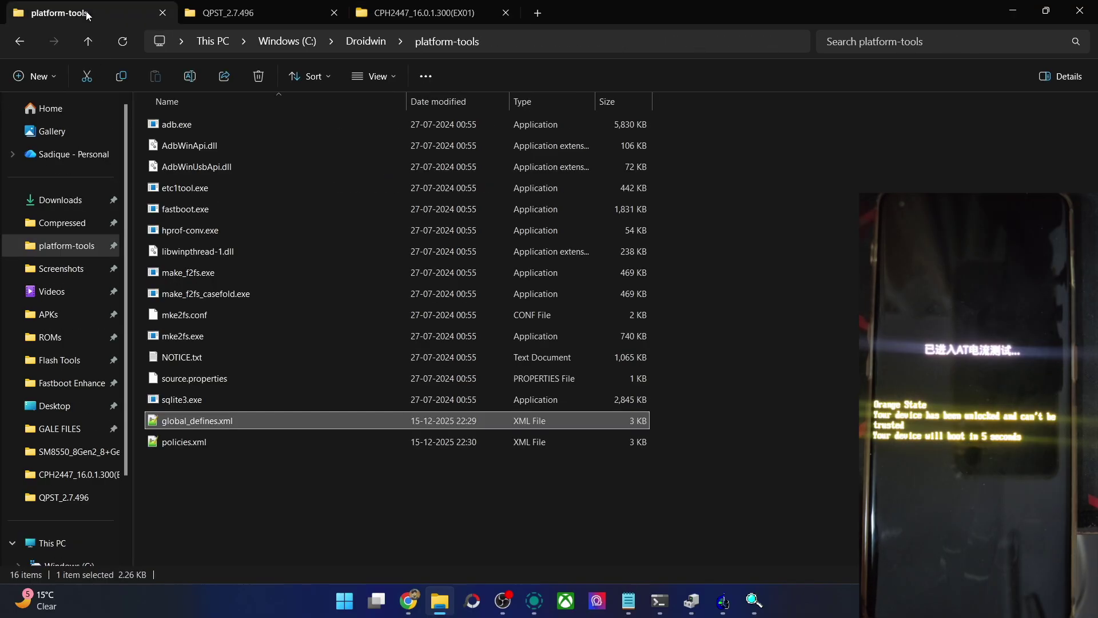
left_click(503, 482)
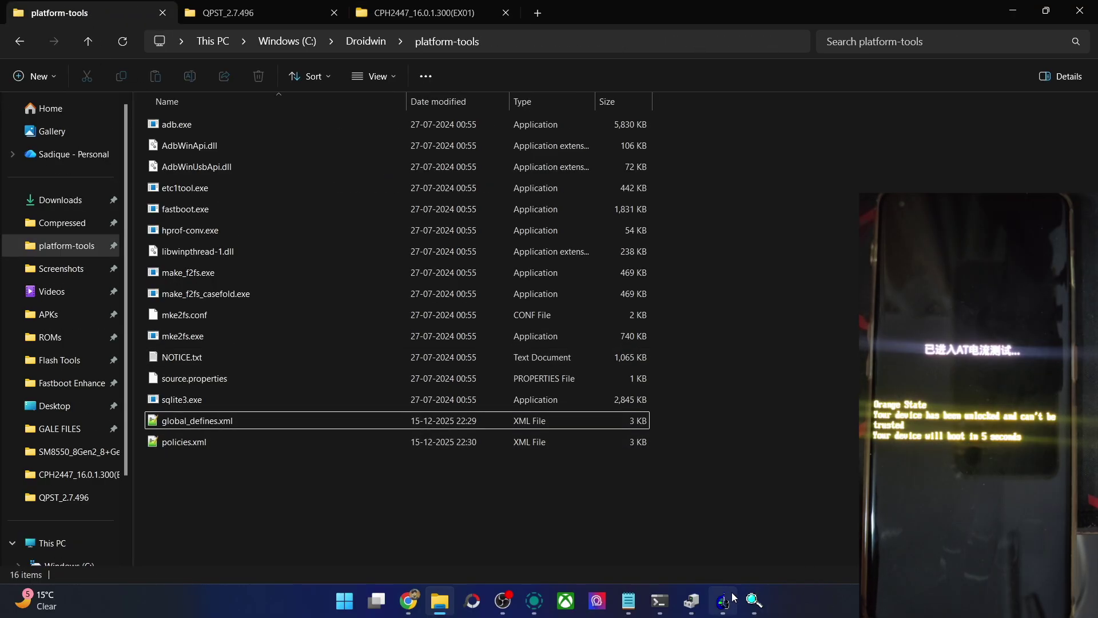
- Switch to QPST EFS Explorer and inspect the policies.xml and global_defines.xml entries in the policyman folder
left_click(755, 601)
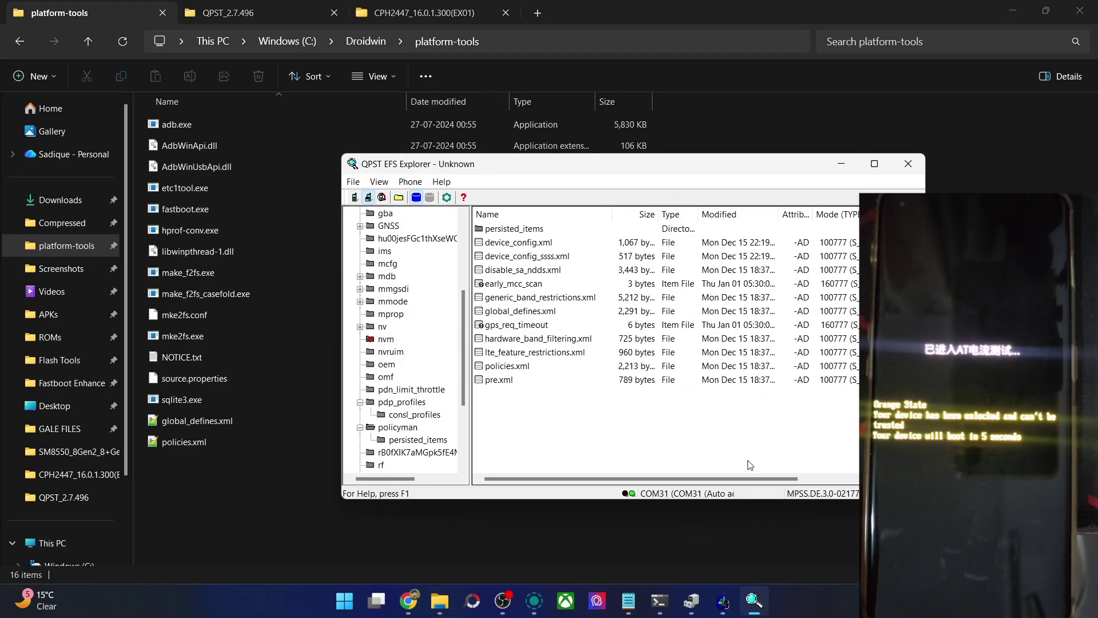
mouse_move(723, 601)
mouse_move(724, 529)
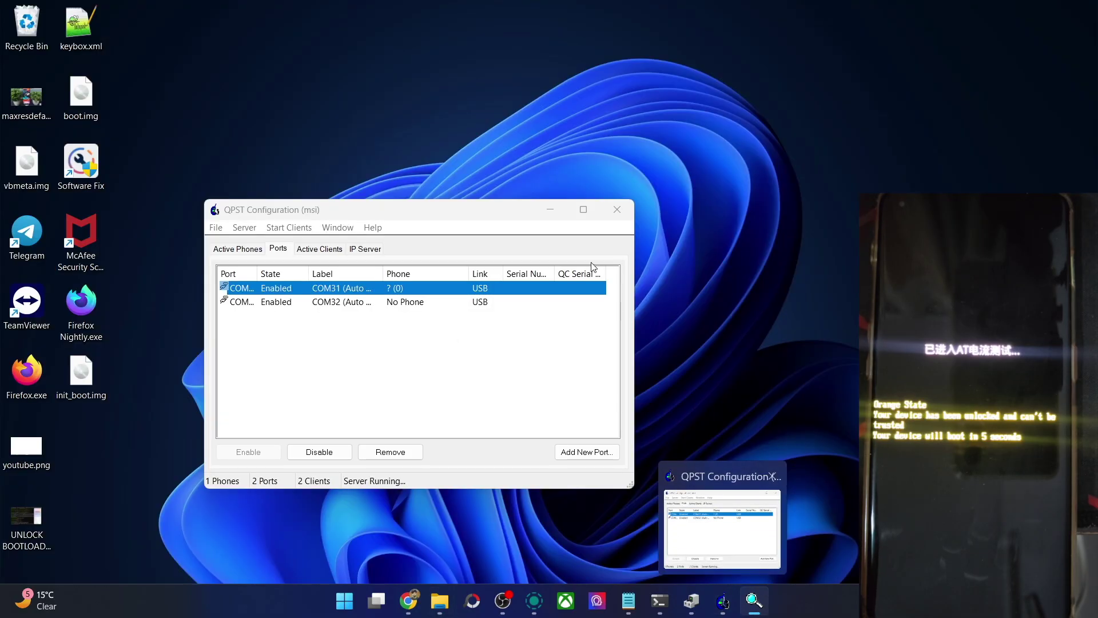
key("p")
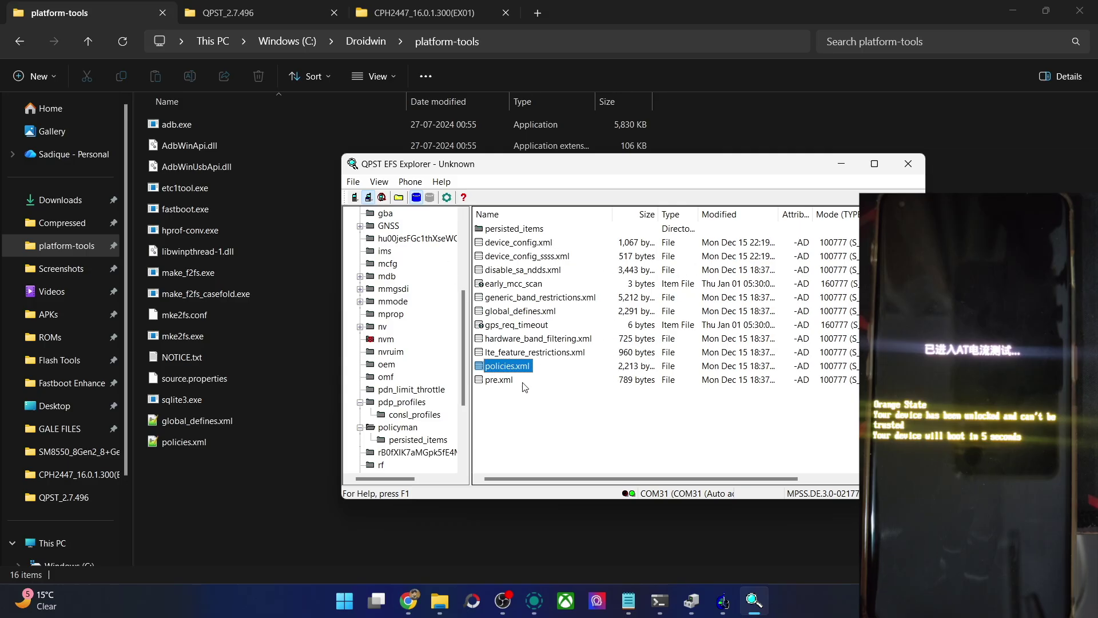
left_click(521, 313)
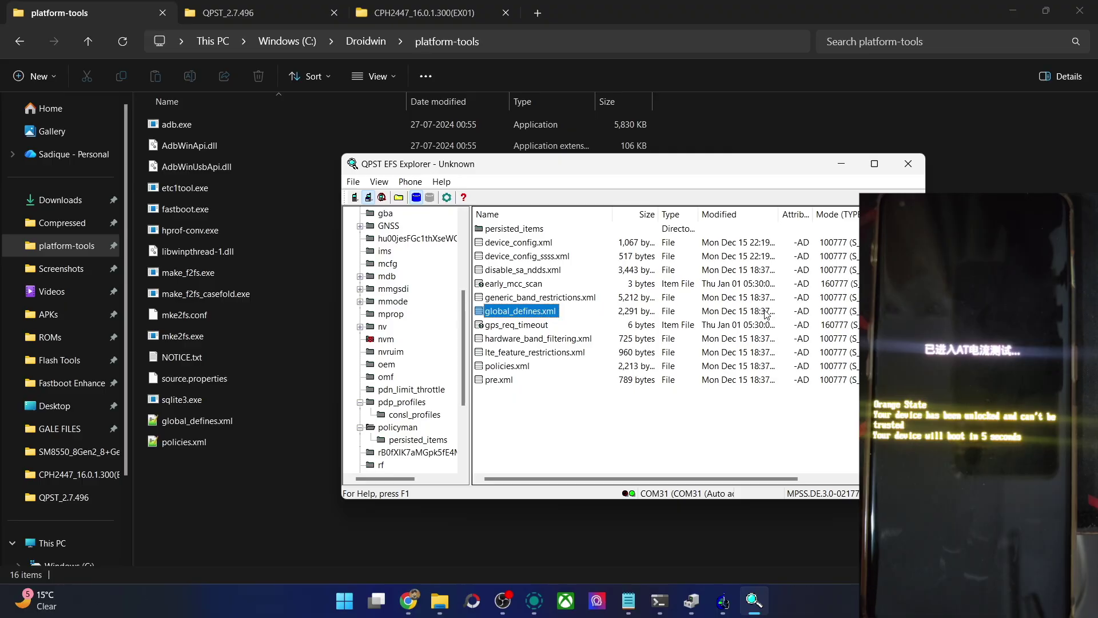
left_click(738, 317)
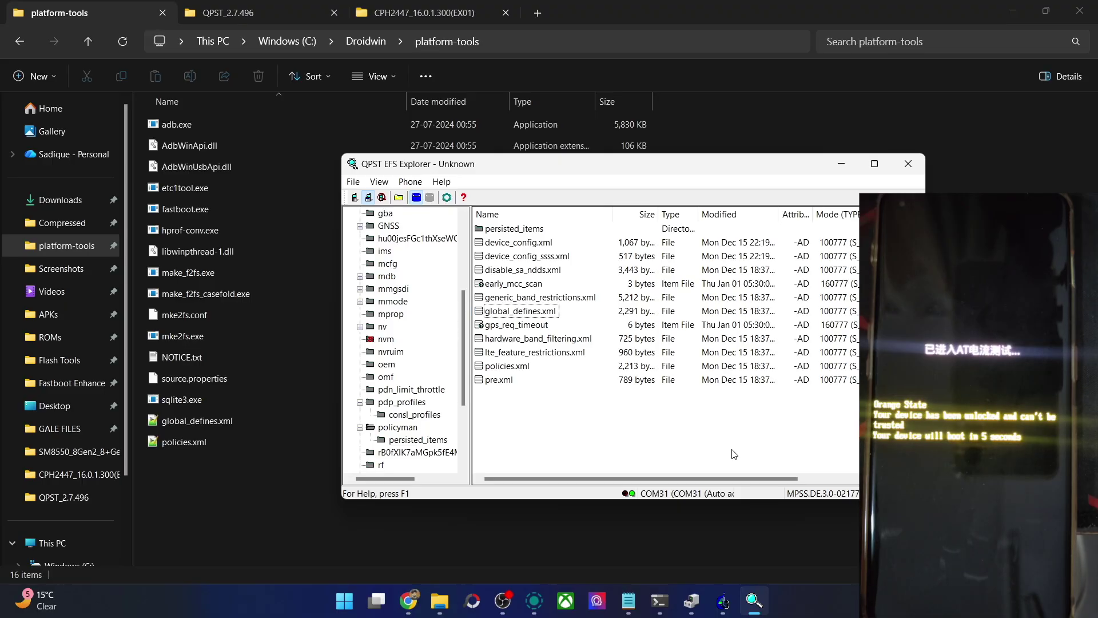
- Transfer the edited policies.xml to the phone's policyman folder, replacing the existing file, and put the EFS Explorer window away
left_click_drag(181, 441, 606, 435)
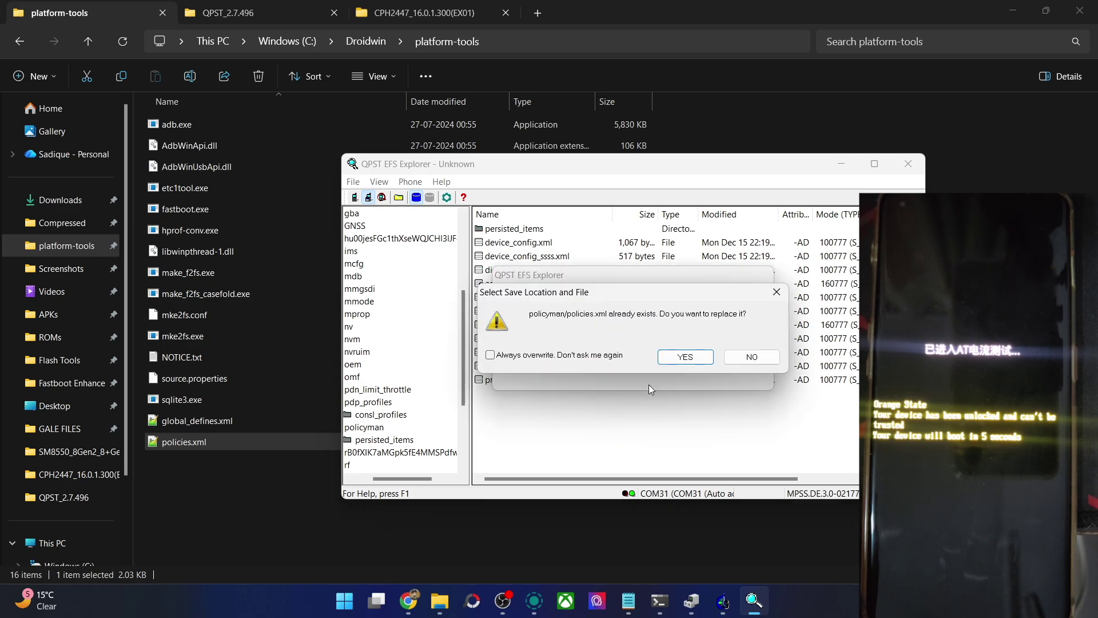
left_click(683, 357)
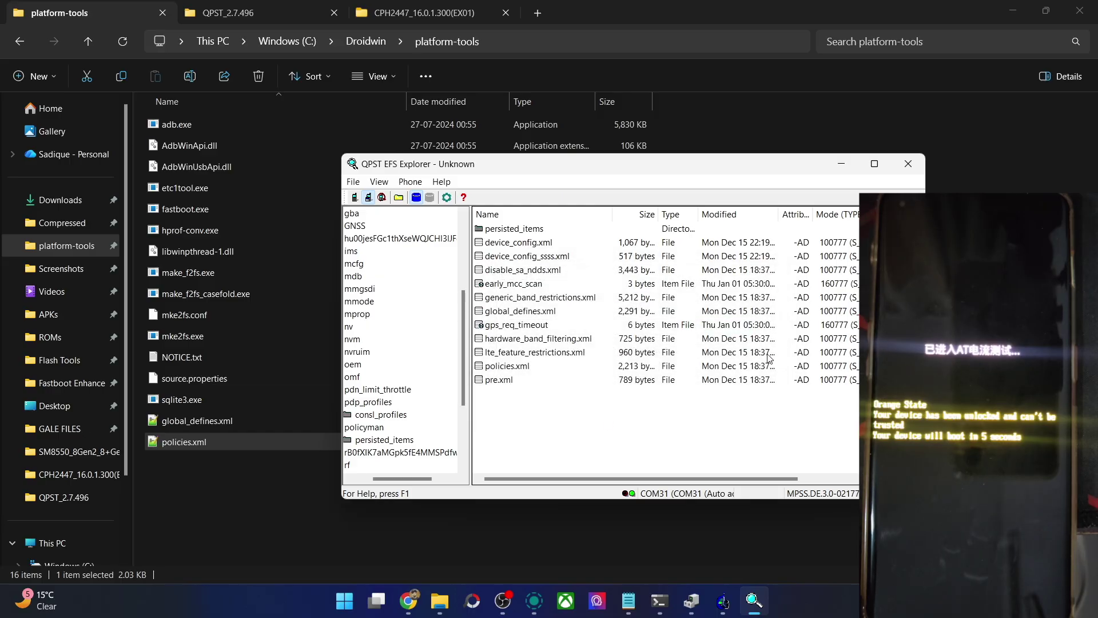
left_click(529, 368)
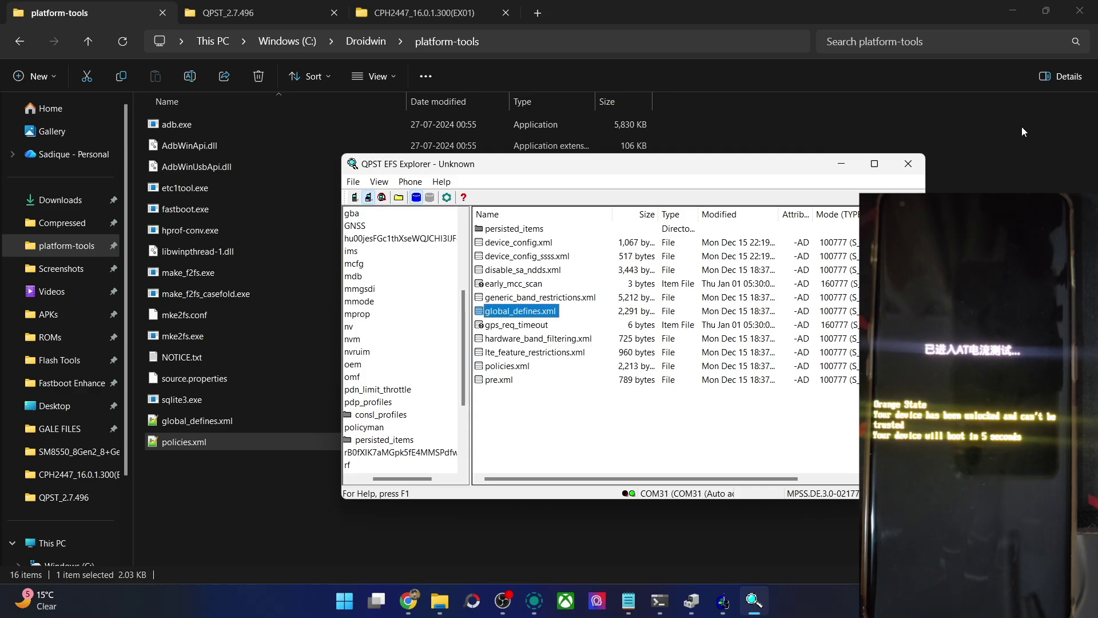
left_click(895, 165)
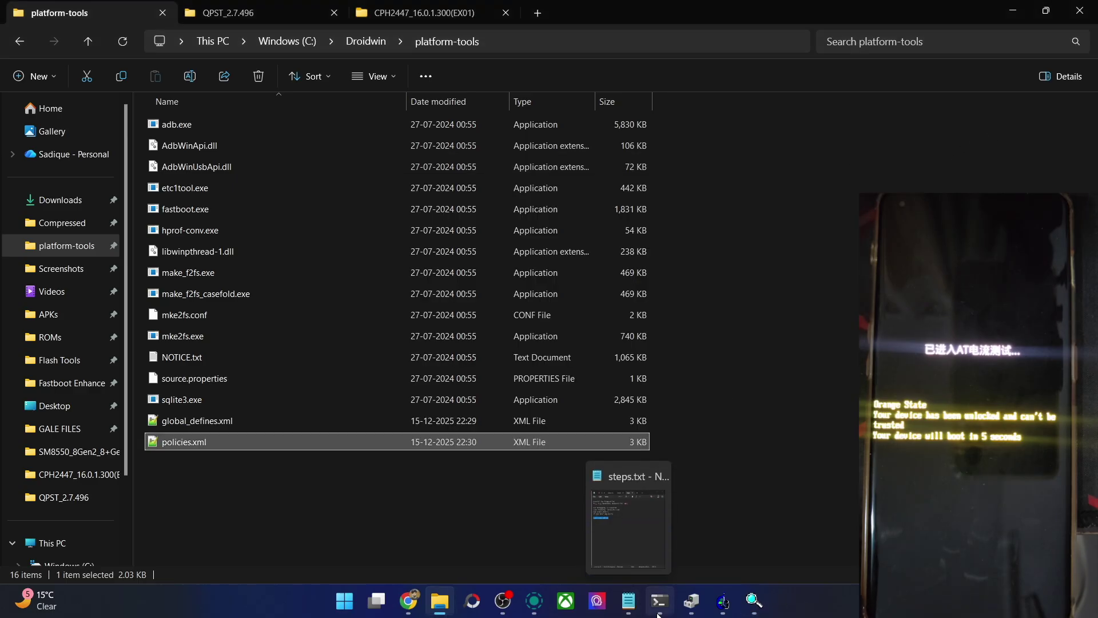
- Check the guide's final instructions, reboot the phone to the OS with adb reboot in the Command Prompt and minimize that window
left_click(660, 614)
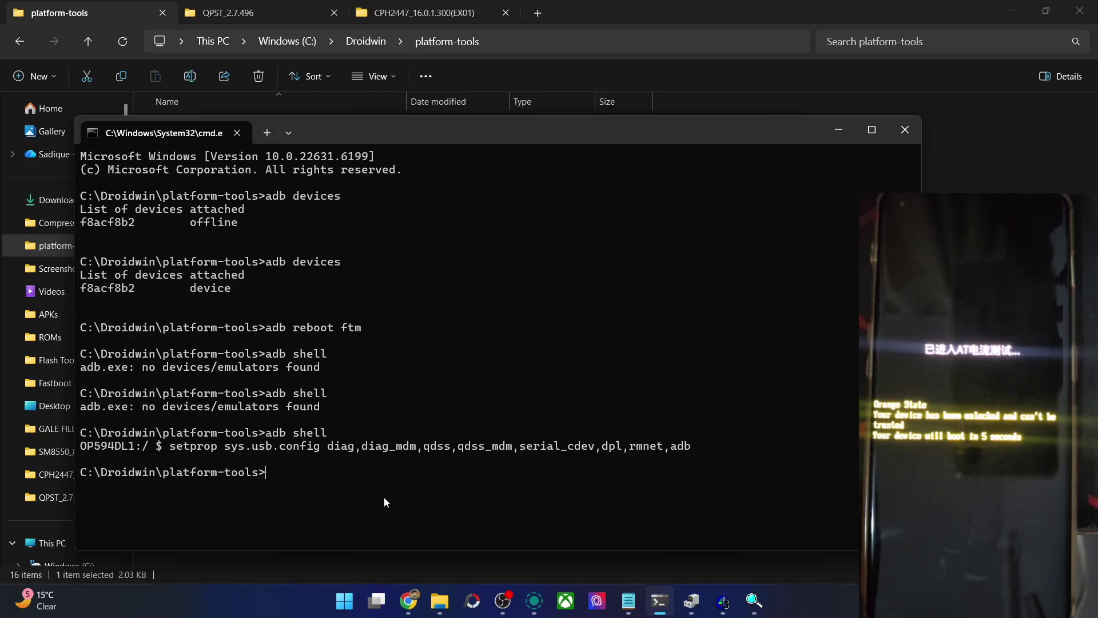
left_click(407, 601)
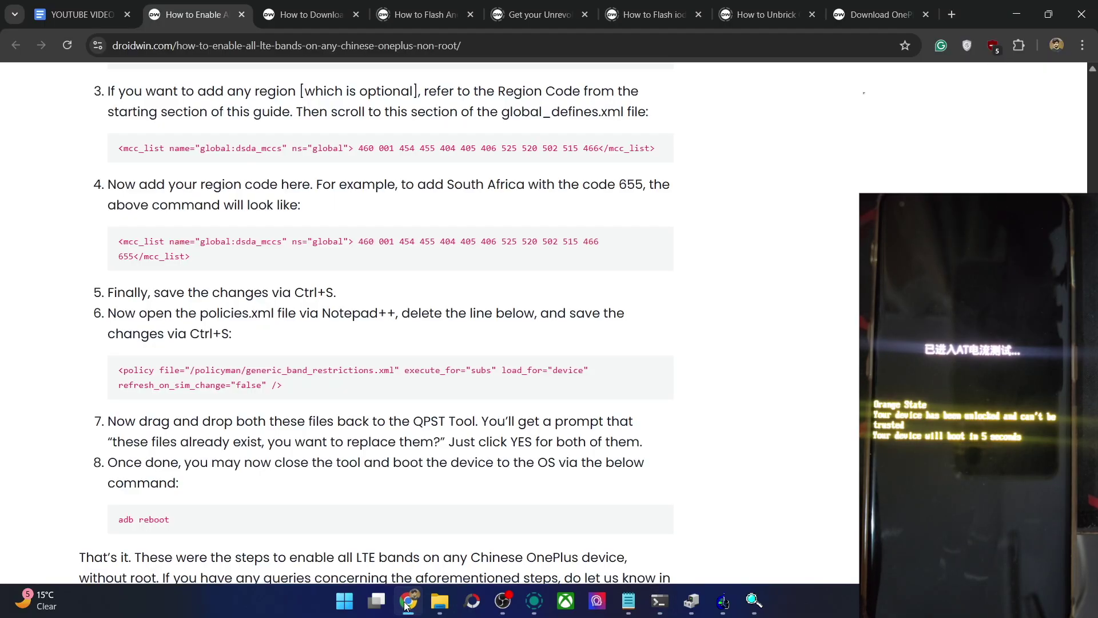
triple_click(303, 417)
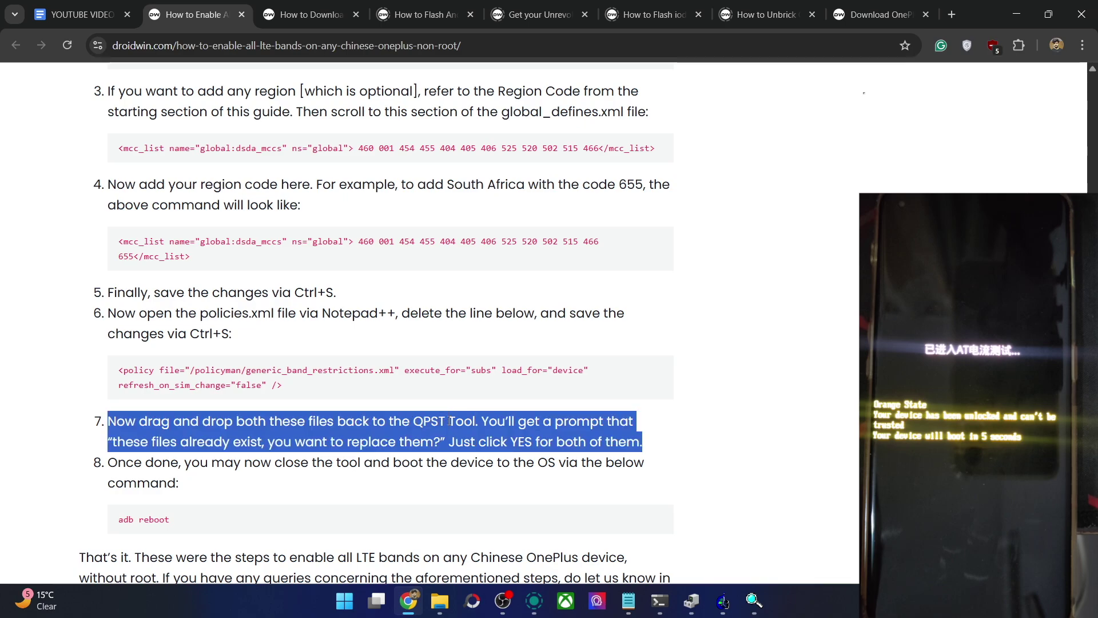
left_click(216, 465)
key("alt+Tab")
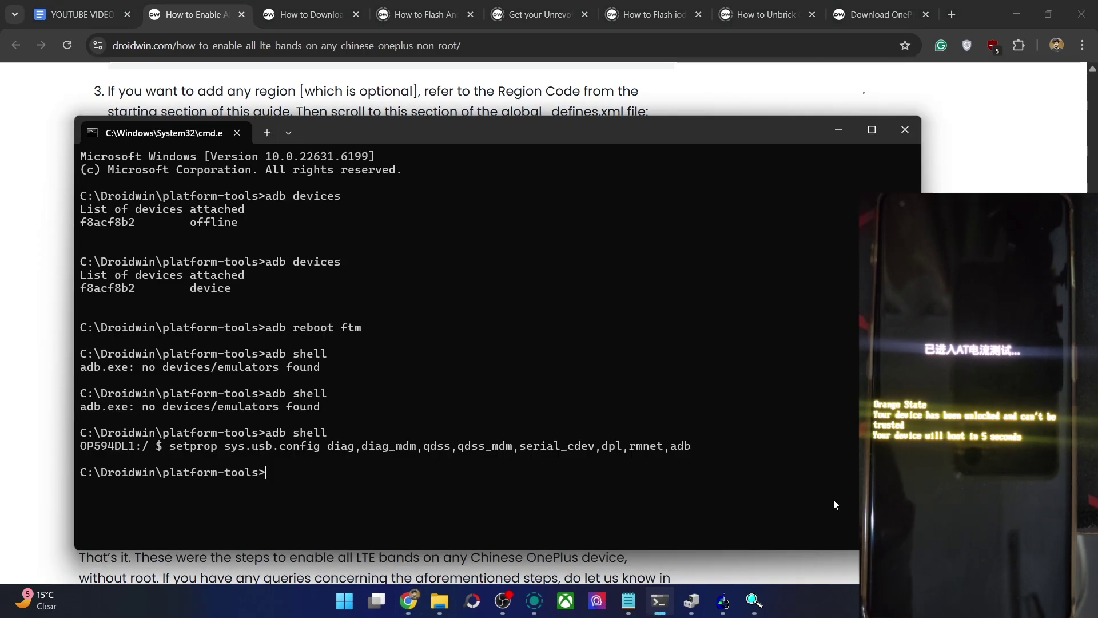
type("adb ")
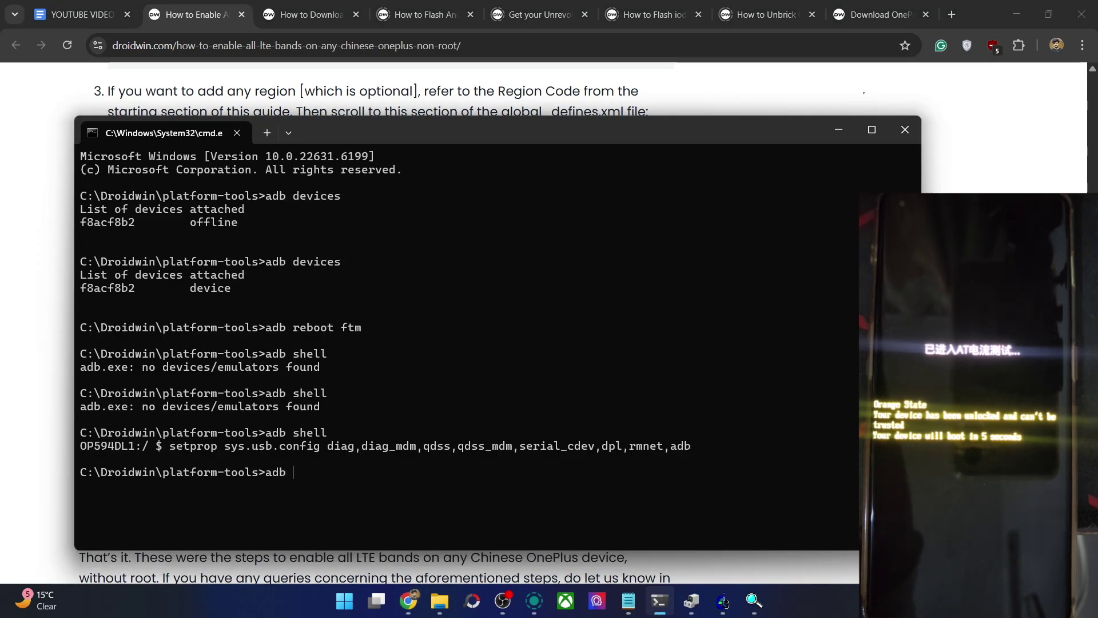
type("reboot")
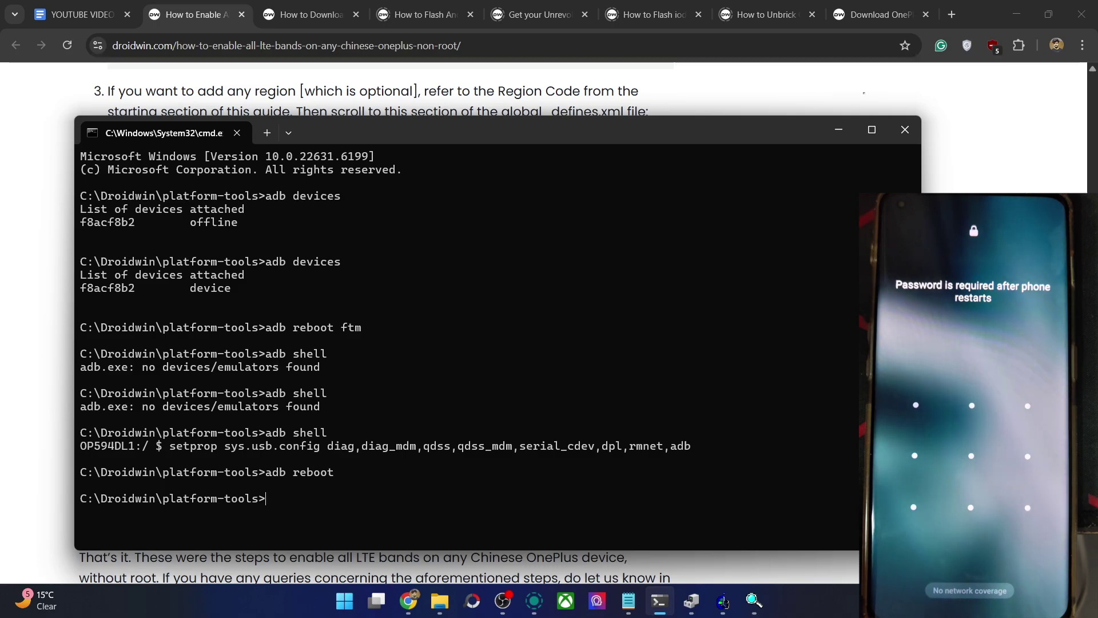
left_click(836, 131)
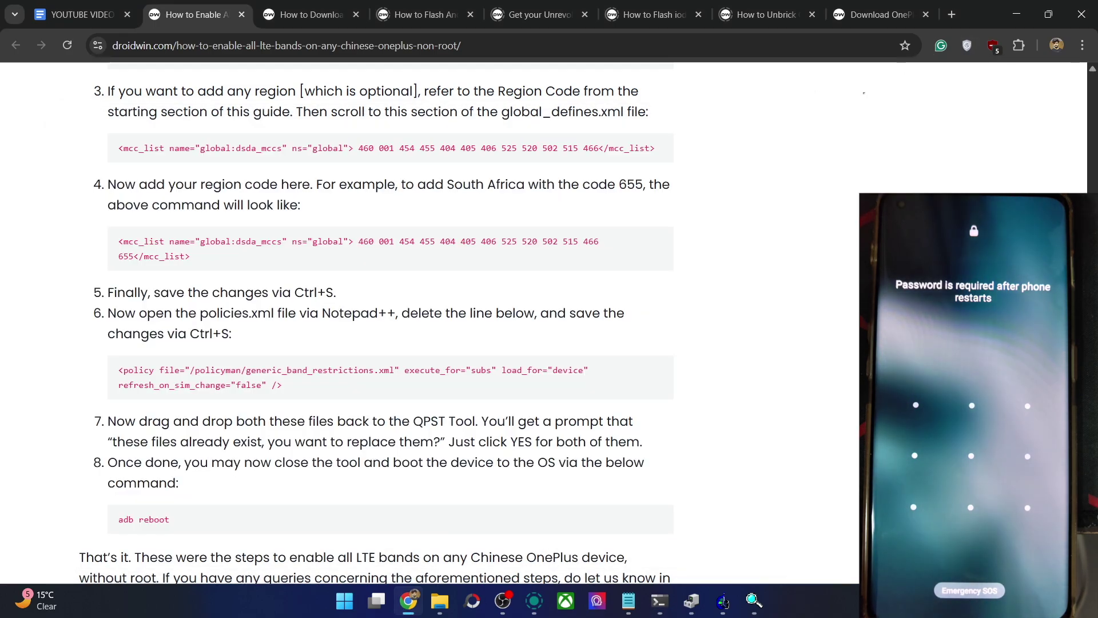
scroll(376, 320, "down", 8)
scroll(376, 321, "up", 20)
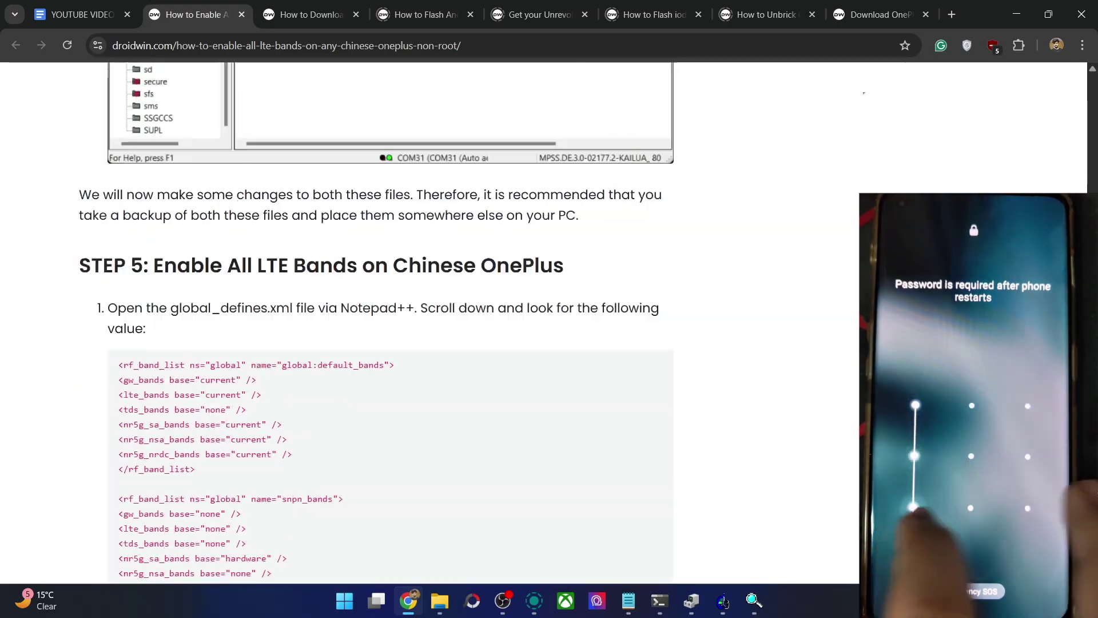
scroll(376, 321, "up", 3)
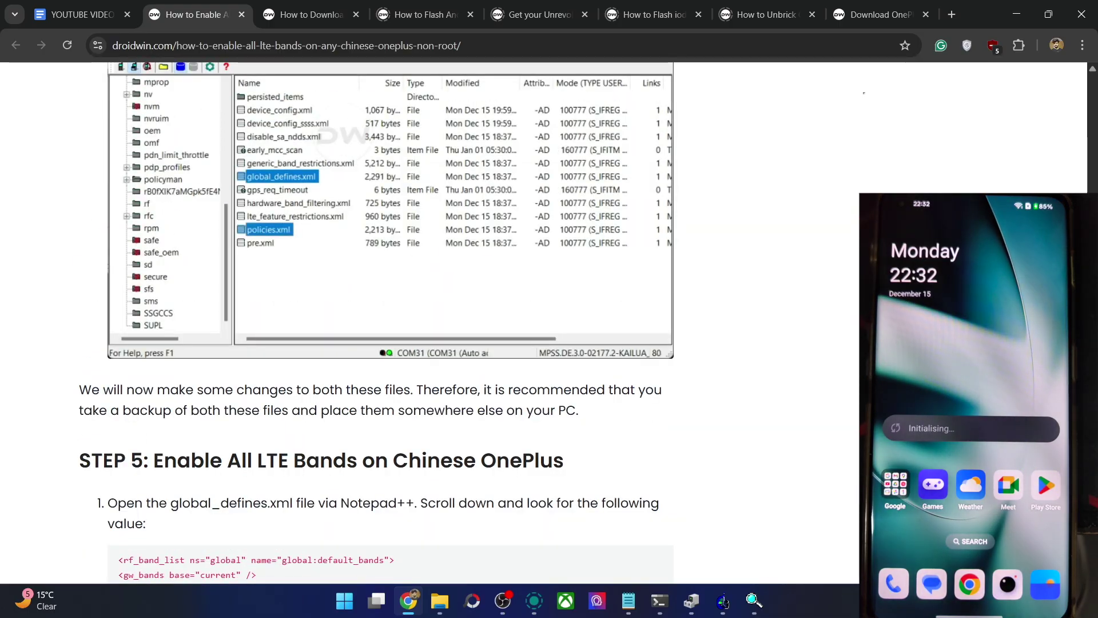